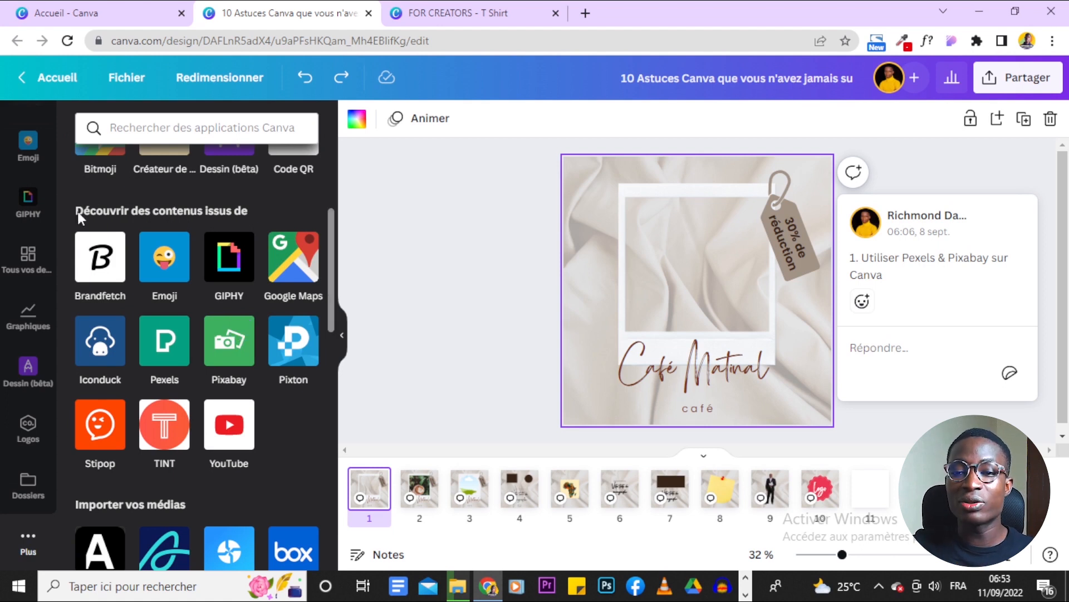
Open the Pexels app in the design and browse its free photos
{"action": "left_click", "coordinate": [168, 351]}
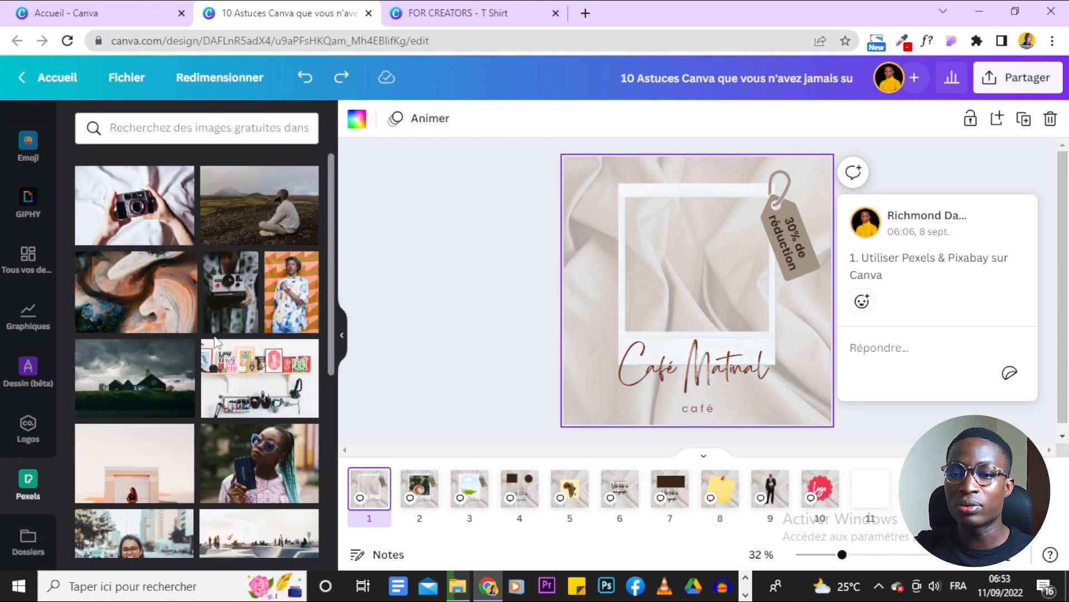
{"action": "scroll", "coordinate": [215, 342], "scroll_direction": "down", "scroll_amount": 10}
{"action": "scroll", "coordinate": [215, 334], "scroll_direction": "down", "scroll_amount": 10}
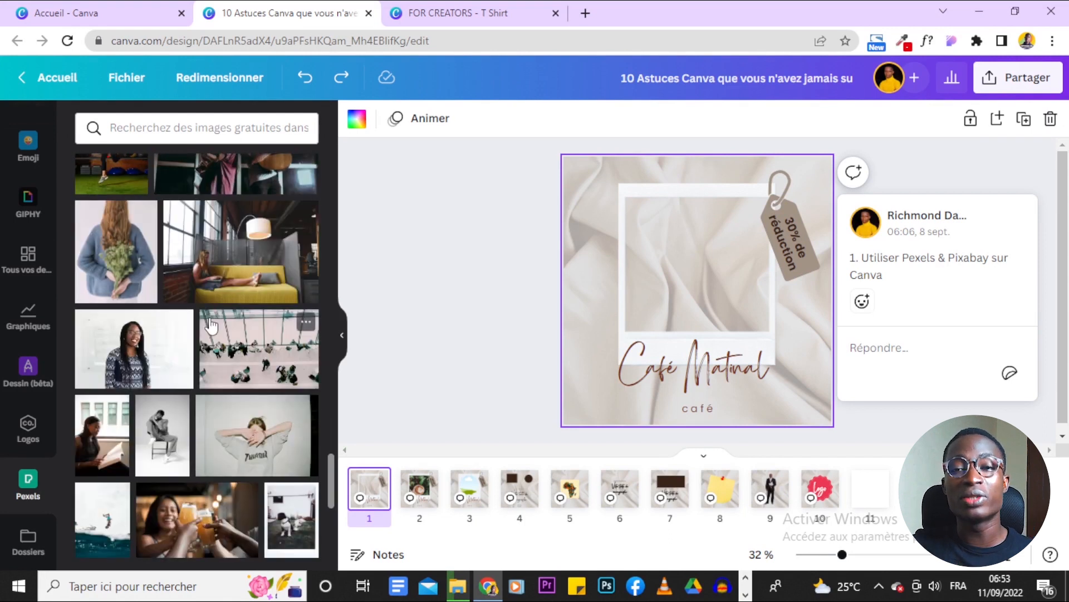
{"action": "scroll", "coordinate": [211, 323], "scroll_direction": "down", "scroll_amount": 5}
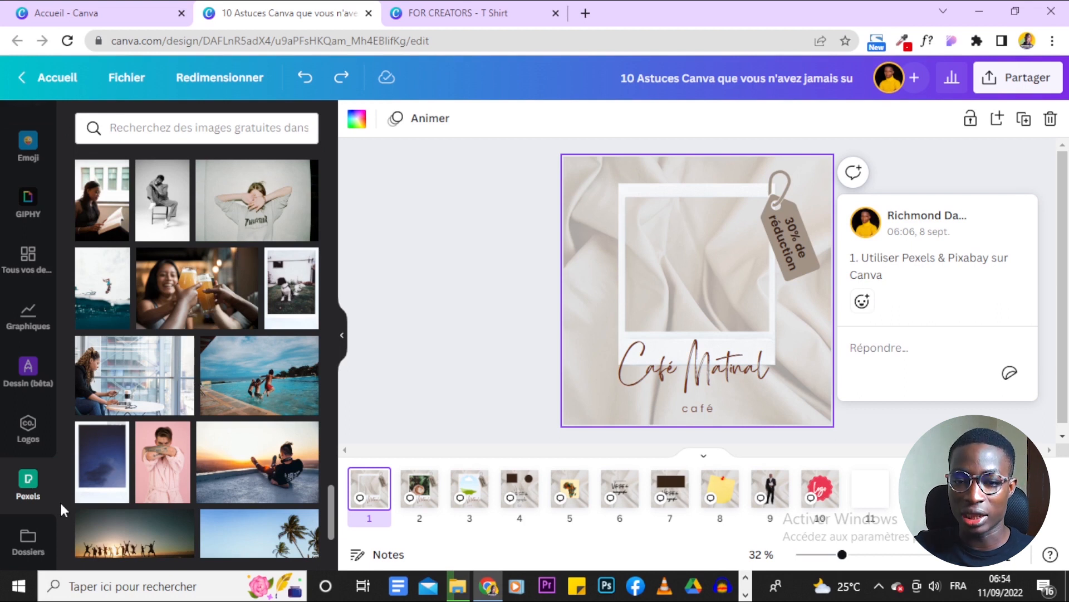
Open the Pixabay app from the list of content sources and browse its free photos
{"action": "scroll", "coordinate": [30, 502], "scroll_direction": "down", "scroll_amount": 1}
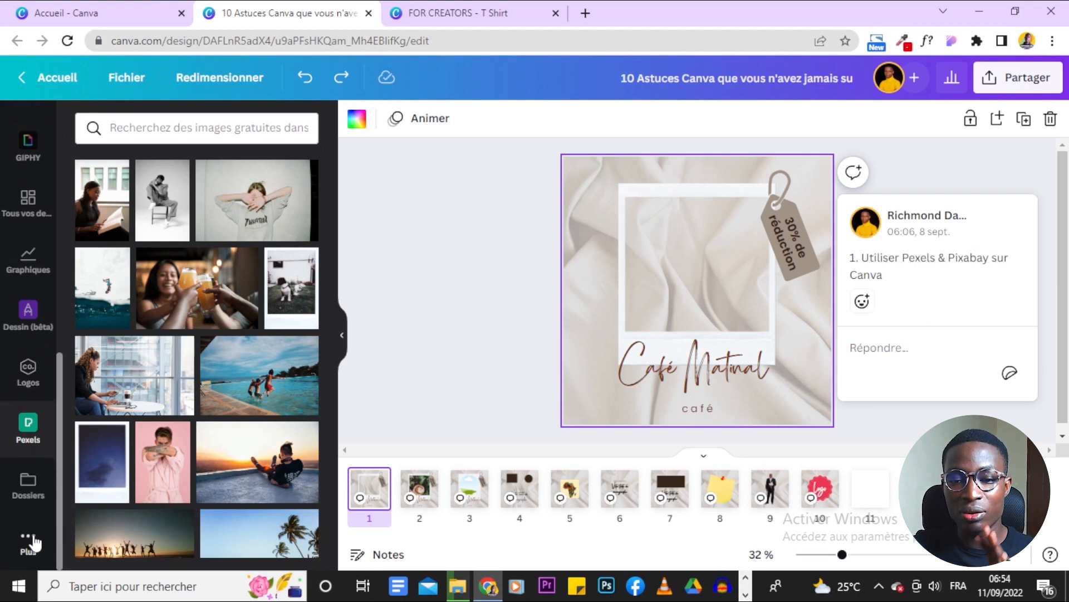
{"action": "left_click", "coordinate": [34, 541]}
{"action": "scroll", "coordinate": [187, 423], "scroll_direction": "down", "scroll_amount": 3}
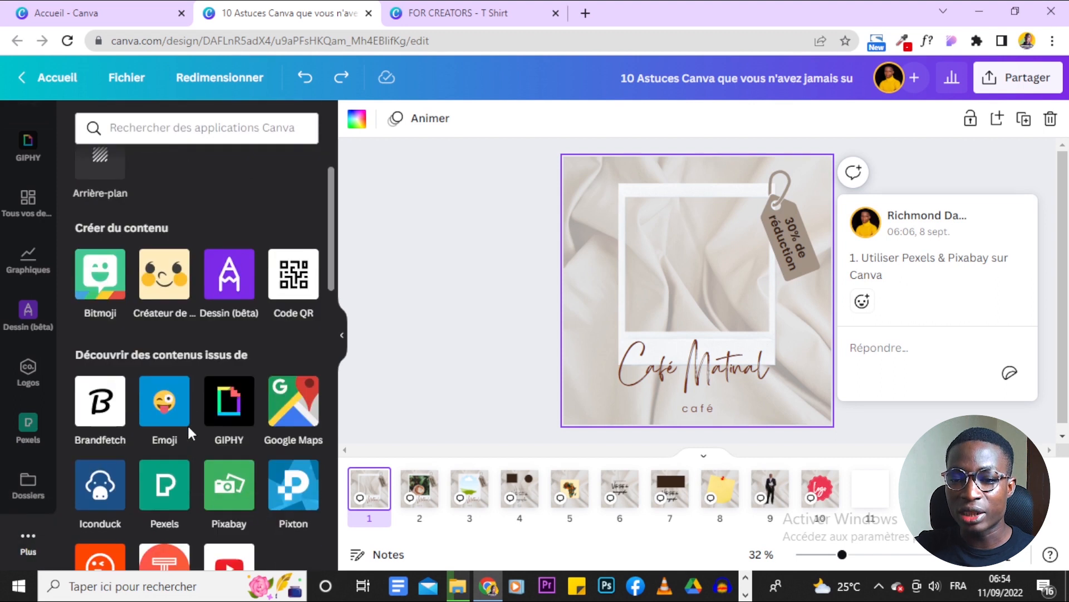
{"action": "left_click", "coordinate": [225, 435]}
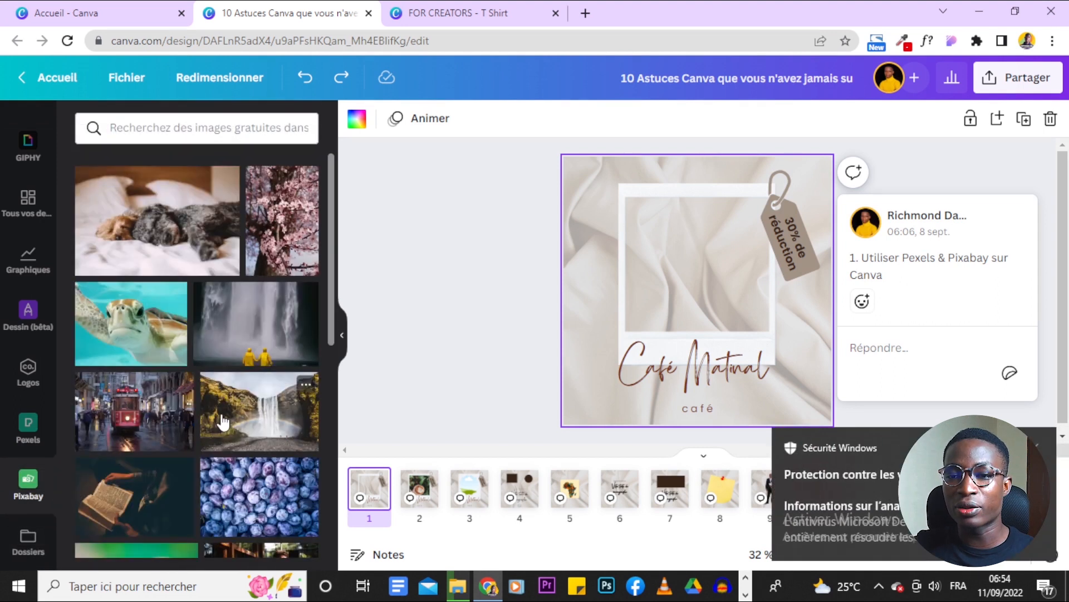
{"action": "scroll", "coordinate": [189, 330], "scroll_direction": "down", "scroll_amount": 2}
{"action": "scroll", "coordinate": [189, 330], "scroll_direction": "down", "scroll_amount": 10}
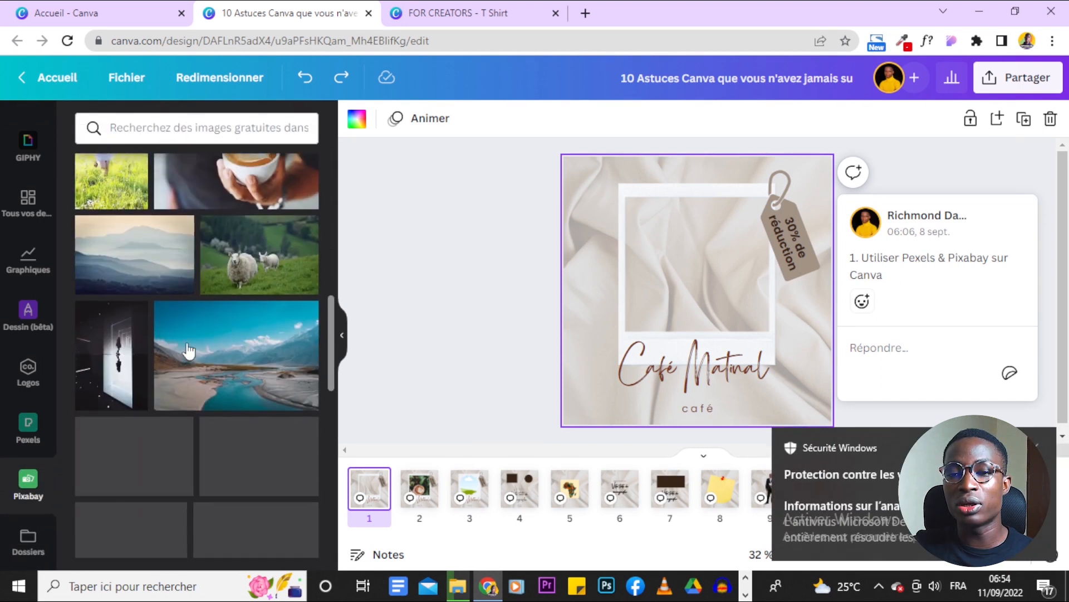
{"action": "scroll", "coordinate": [186, 330], "scroll_direction": "down", "scroll_amount": 4}
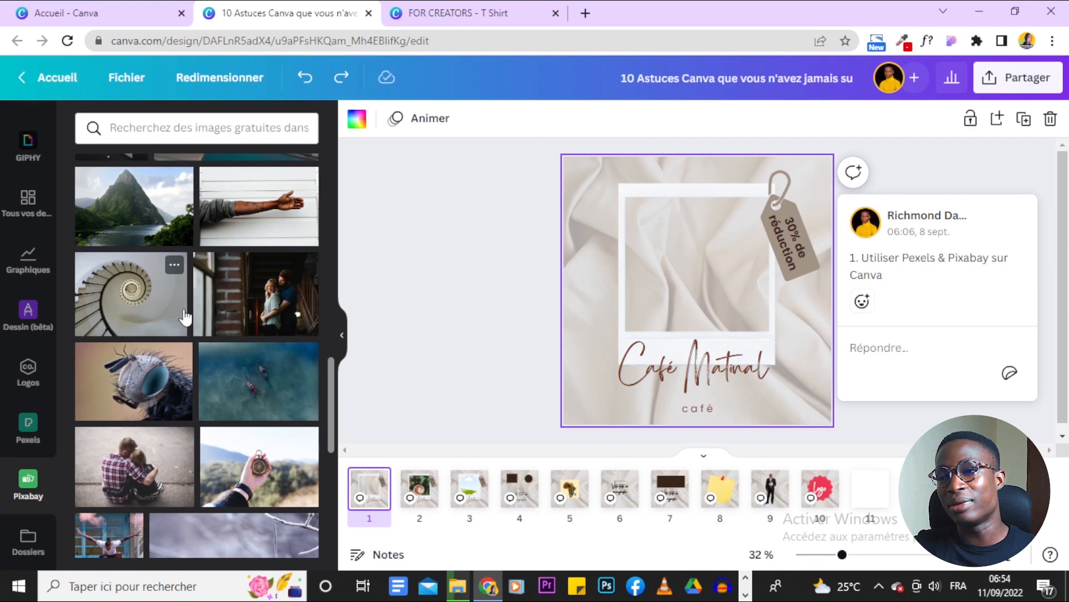
{"action": "scroll", "coordinate": [185, 318], "scroll_direction": "down", "scroll_amount": 6}
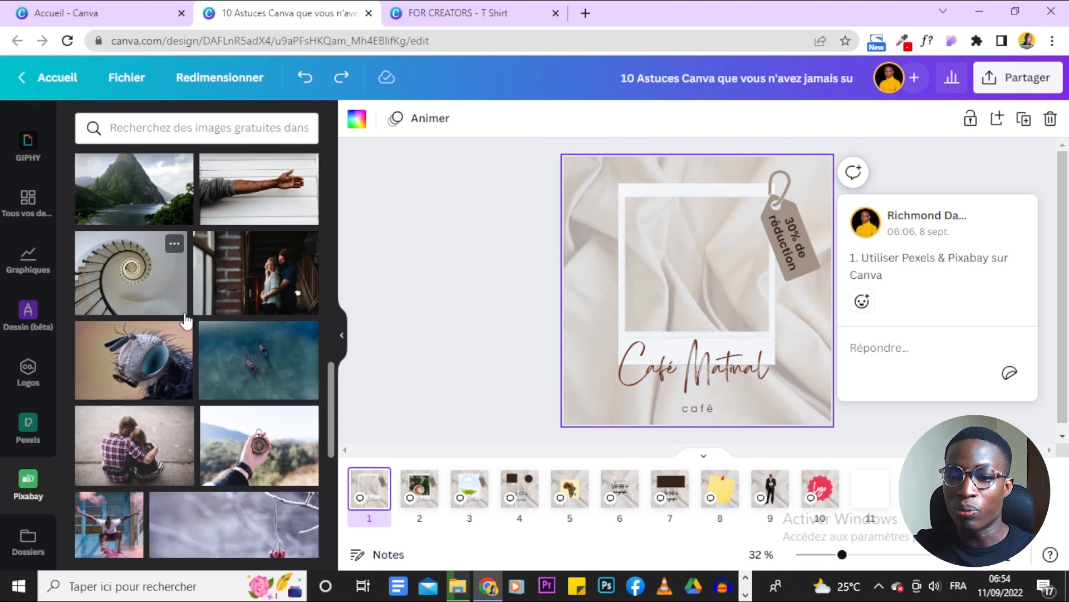
Return to the Pexels app and search its photos for "café matinal"
{"action": "left_click", "coordinate": [27, 429]}
{"action": "left_click", "coordinate": [157, 120]}
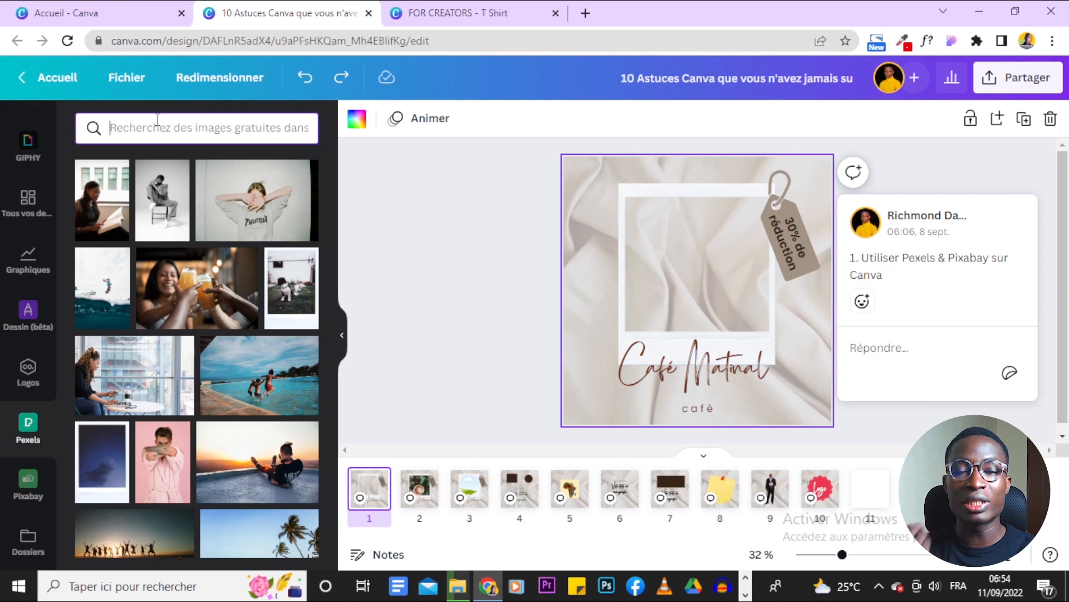
{"action": "type", "text": "af"}
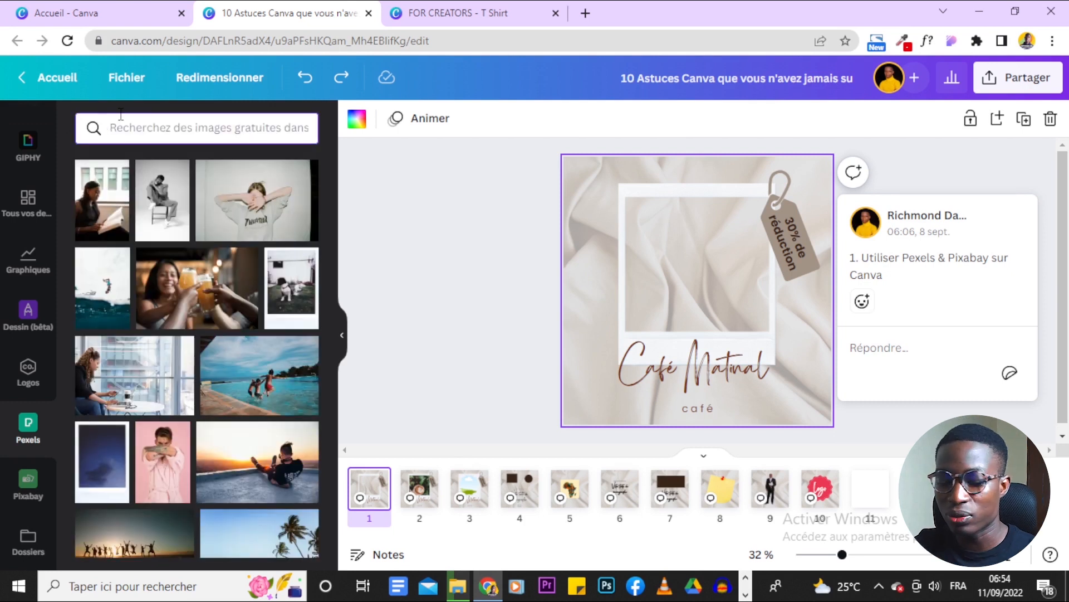
{"action": "type", "text": "café mat"}
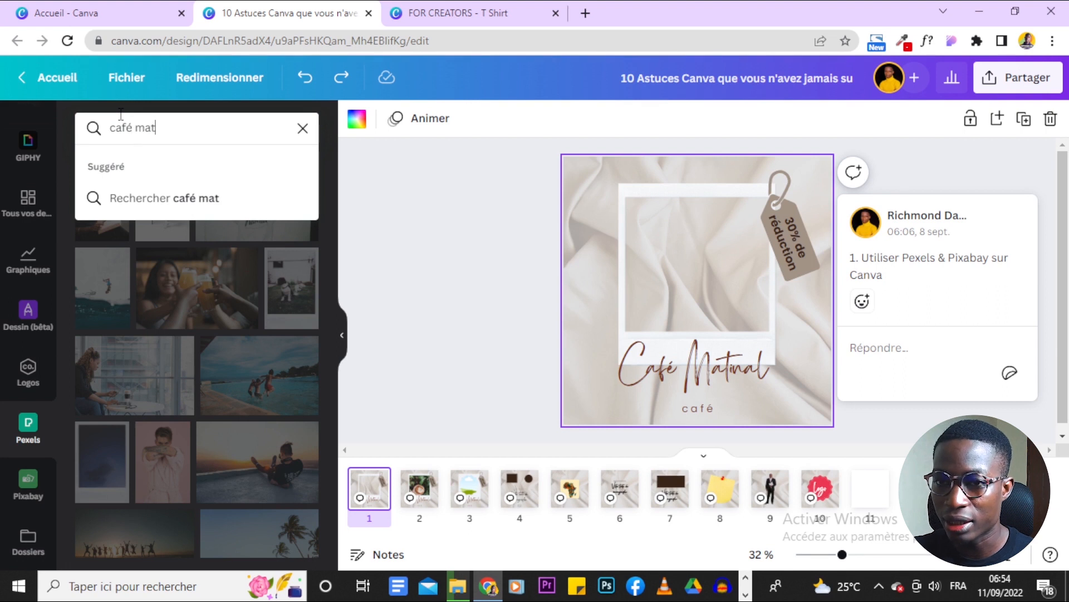
{"action": "type", "text": "inal"}
{"action": "key", "text": "Return"}
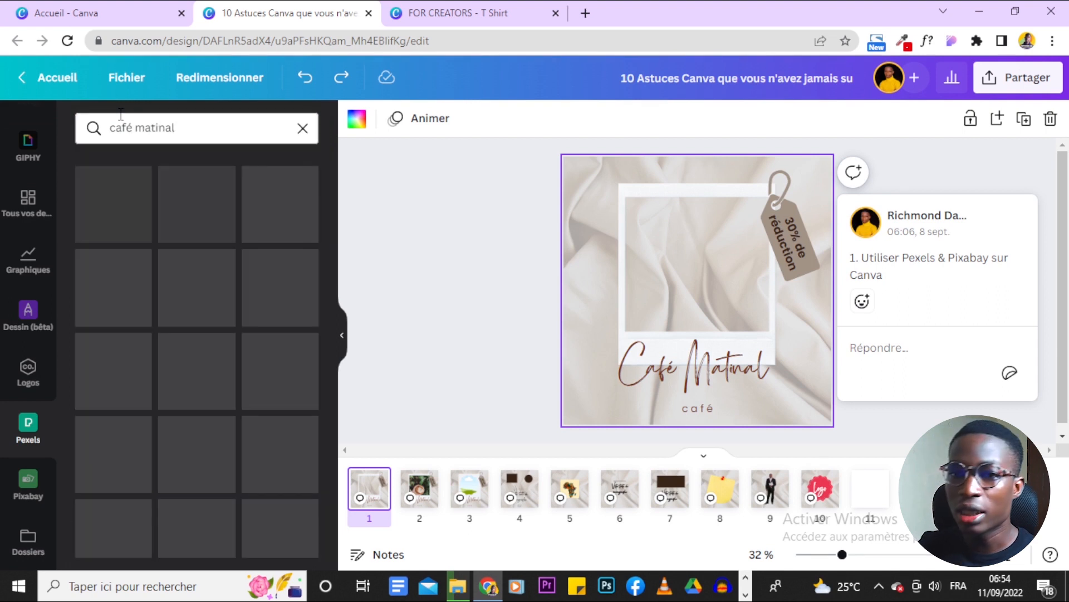
Insert the croissant and coffee photo with the black background from the search results onto page 1, over the Polaroid frame
{"action": "scroll", "coordinate": [177, 330], "scroll_direction": "down", "scroll_amount": 3}
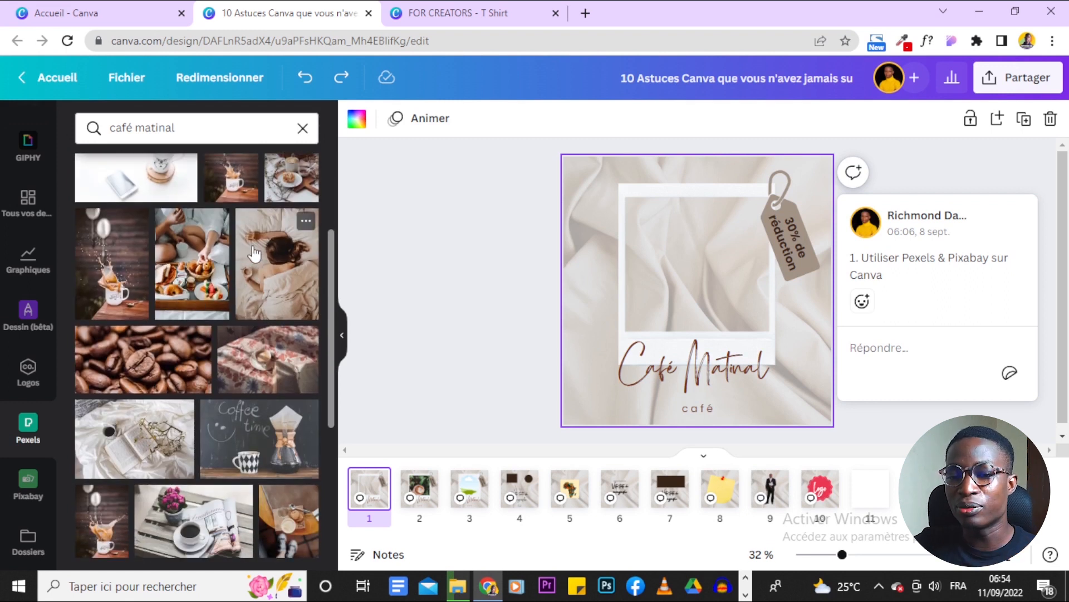
{"action": "scroll", "coordinate": [252, 249], "scroll_direction": "down", "scroll_amount": 5}
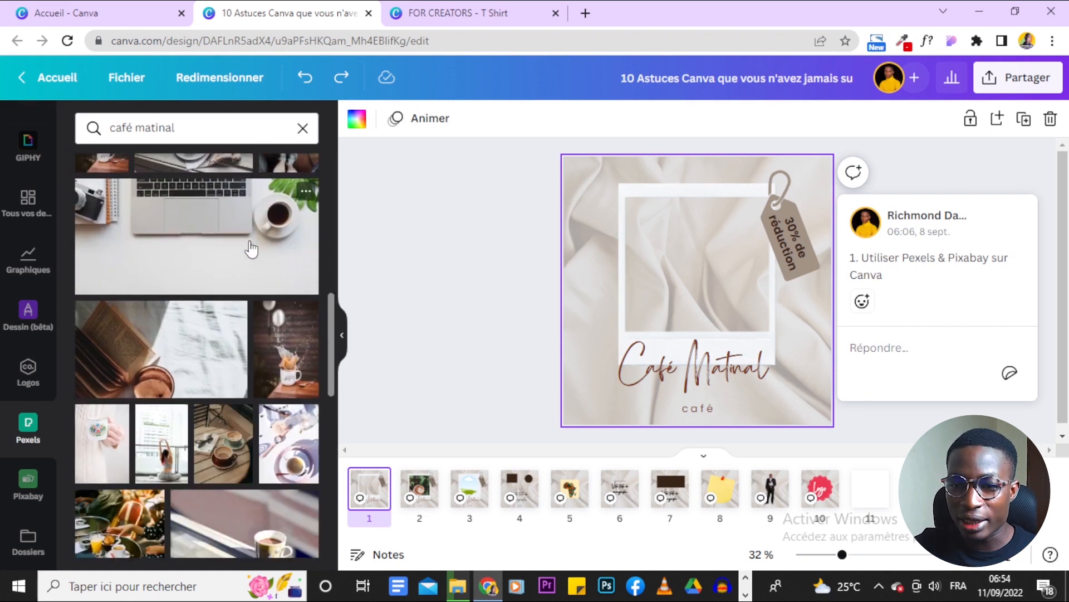
{"action": "scroll", "coordinate": [251, 245], "scroll_direction": "down", "scroll_amount": 3}
{"action": "scroll", "coordinate": [219, 468], "scroll_direction": "down", "scroll_amount": 3}
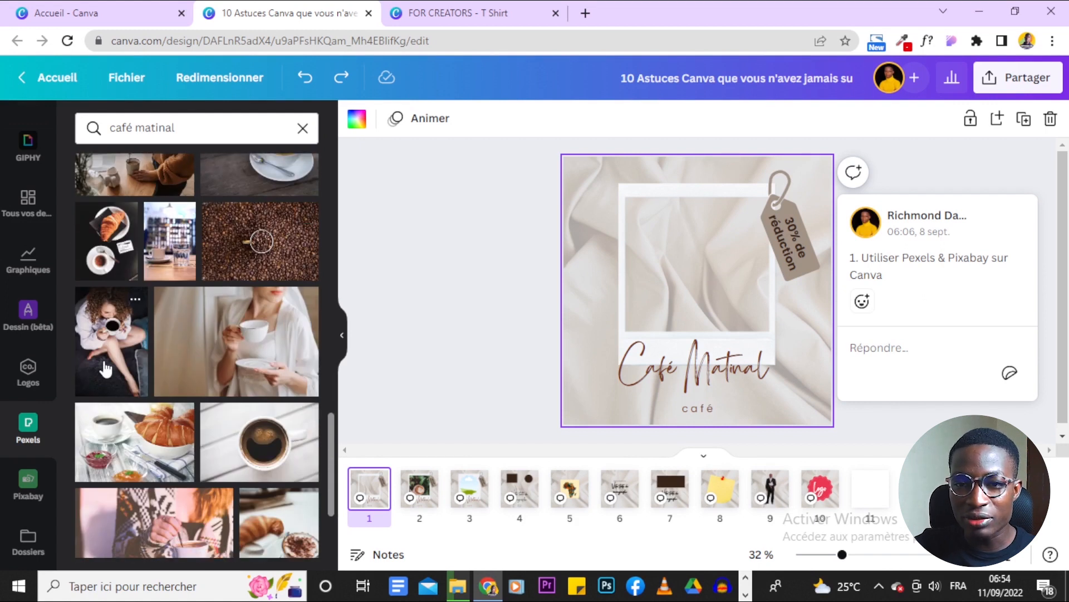
{"action": "left_click", "coordinate": [108, 240]}
{"action": "left_click_drag", "start_coordinate": [690, 398], "coordinate": [689, 392]}
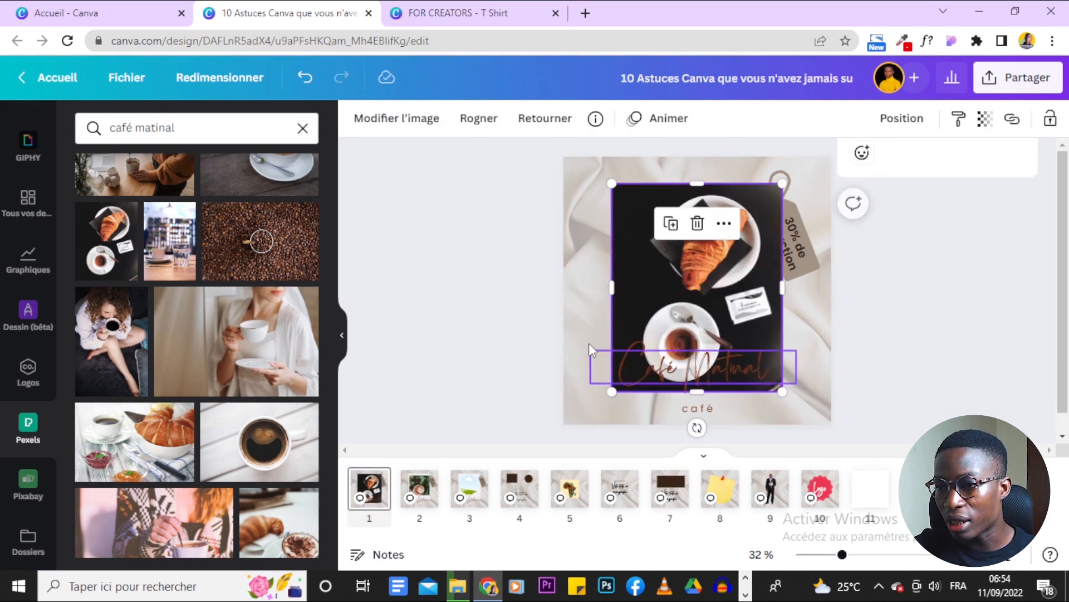
Resize and crop the croissant photo on page 1 so that it just covers the Polaroid frame's opening
{"action": "left_click", "coordinate": [612, 183]}
{"action": "left_click", "coordinate": [614, 185]}
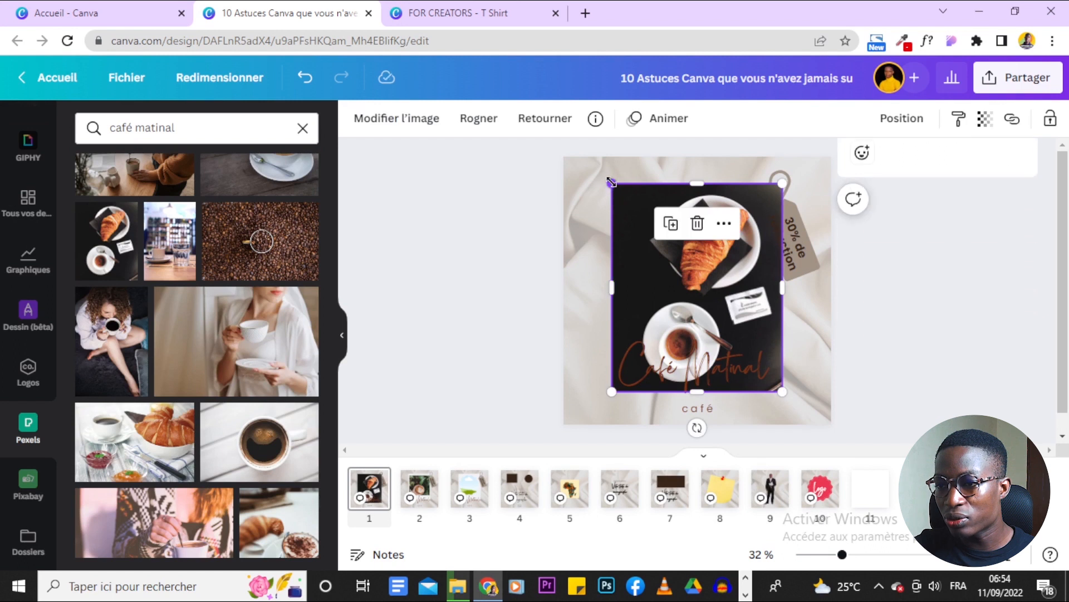
{"action": "left_click_drag", "start_coordinate": [612, 183], "coordinate": [648, 220]}
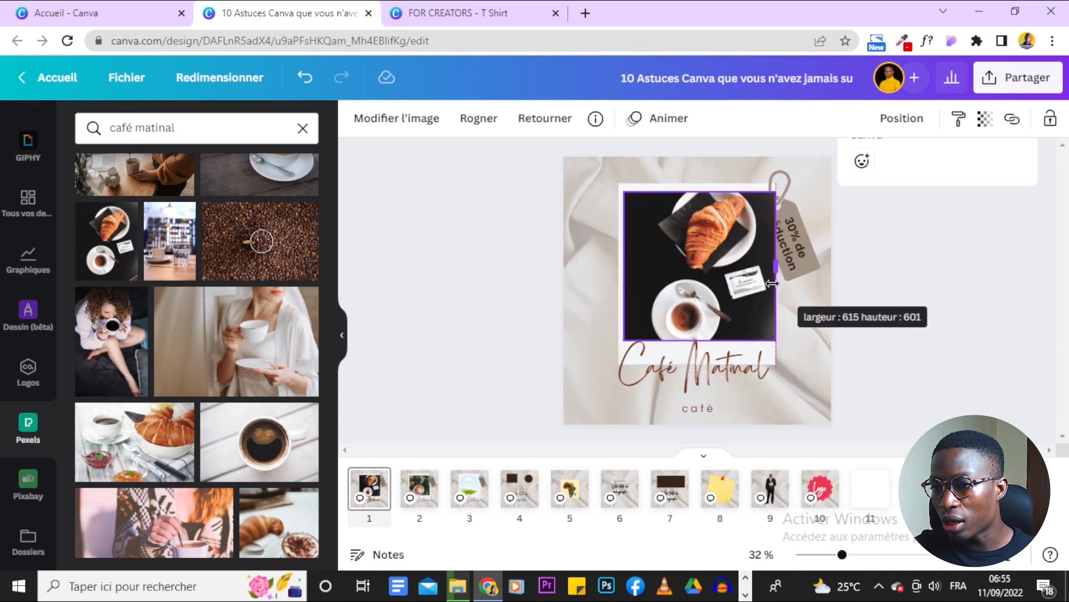
{"action": "left_click_drag", "start_coordinate": [772, 283], "coordinate": [769, 283]}
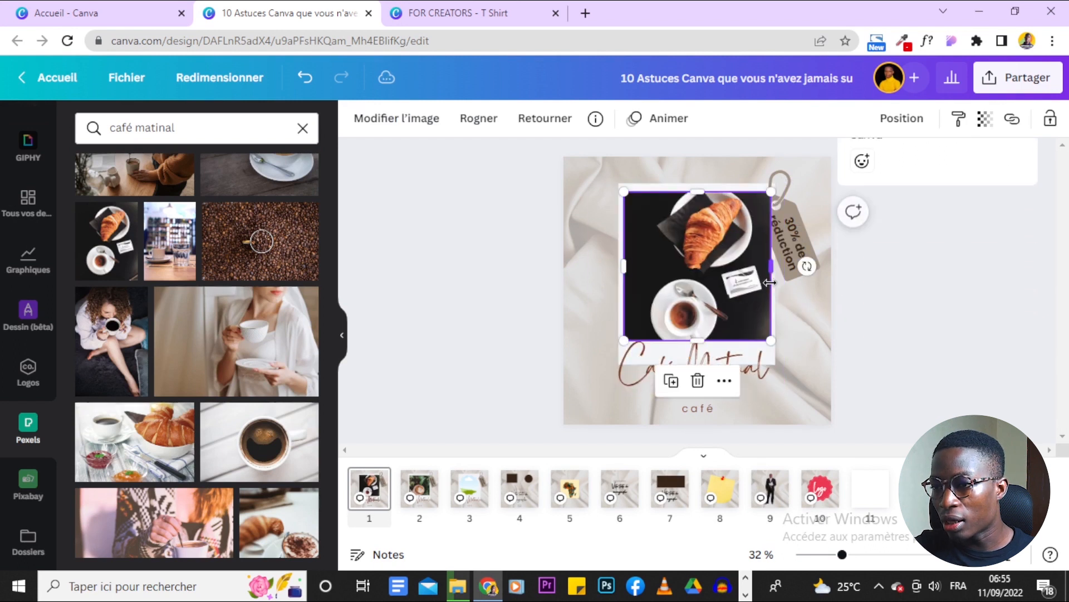
Send the croissant photo one layer backward, behind the Polaroid frame, and deselect it
{"action": "left_click", "coordinate": [900, 118]}
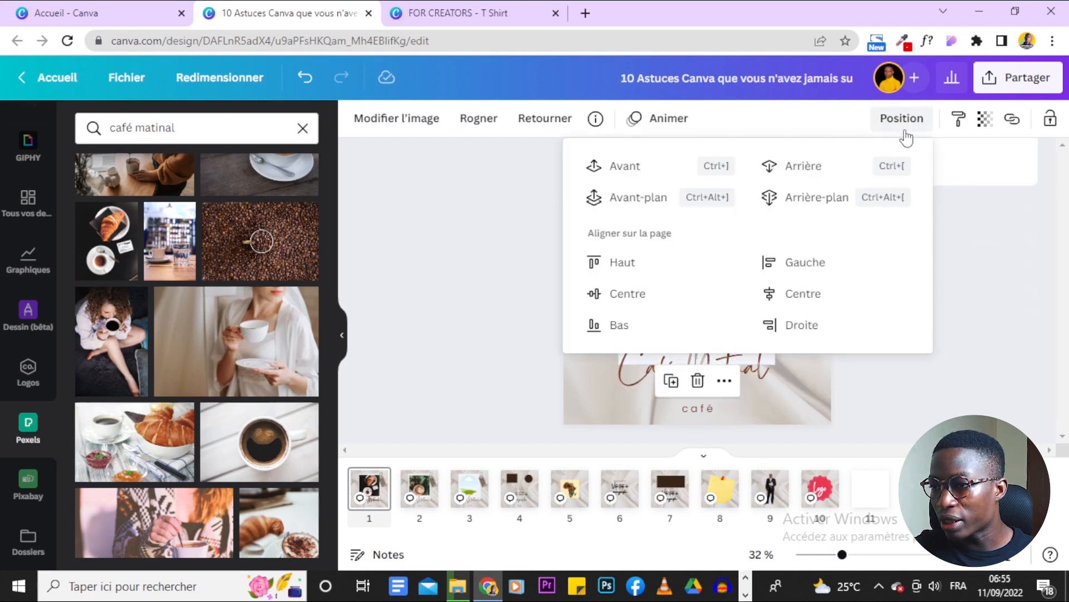
{"action": "left_click", "coordinate": [843, 166]}
{"action": "left_click", "coordinate": [948, 281]}
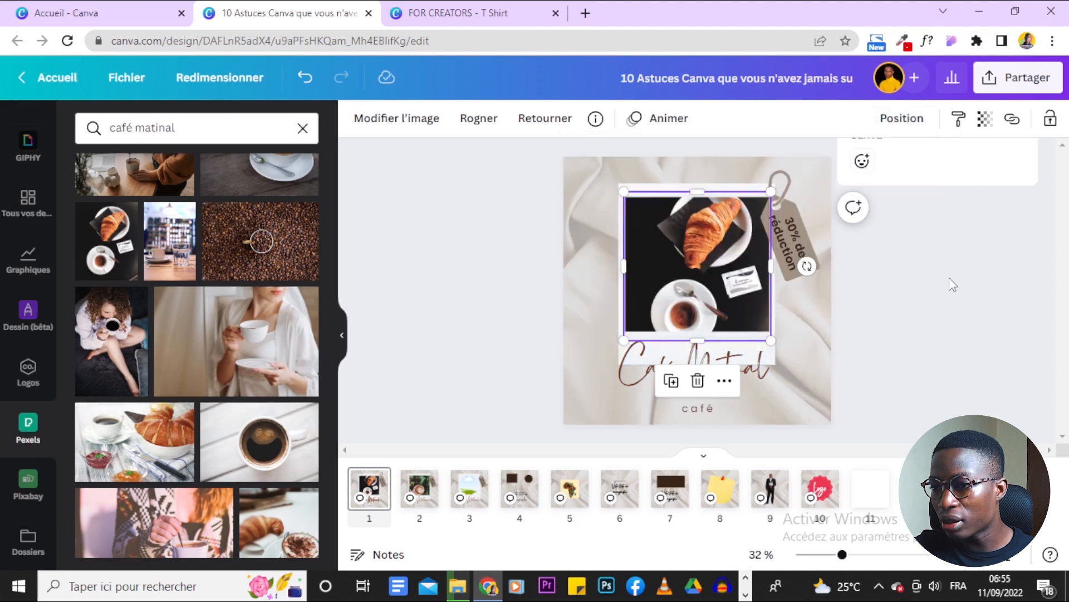
{"action": "left_click", "coordinate": [948, 281]}
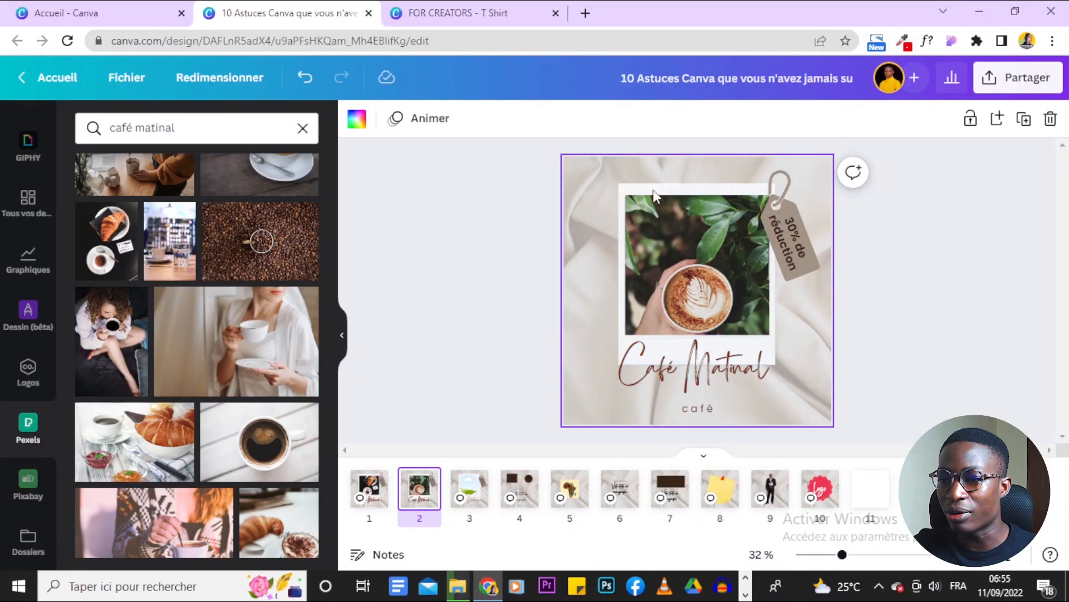
Shift the coffee cup photo on page 2 slightly up and left to align with the Polaroid frame's upper-left corner
{"action": "left_click", "coordinate": [697, 249]}
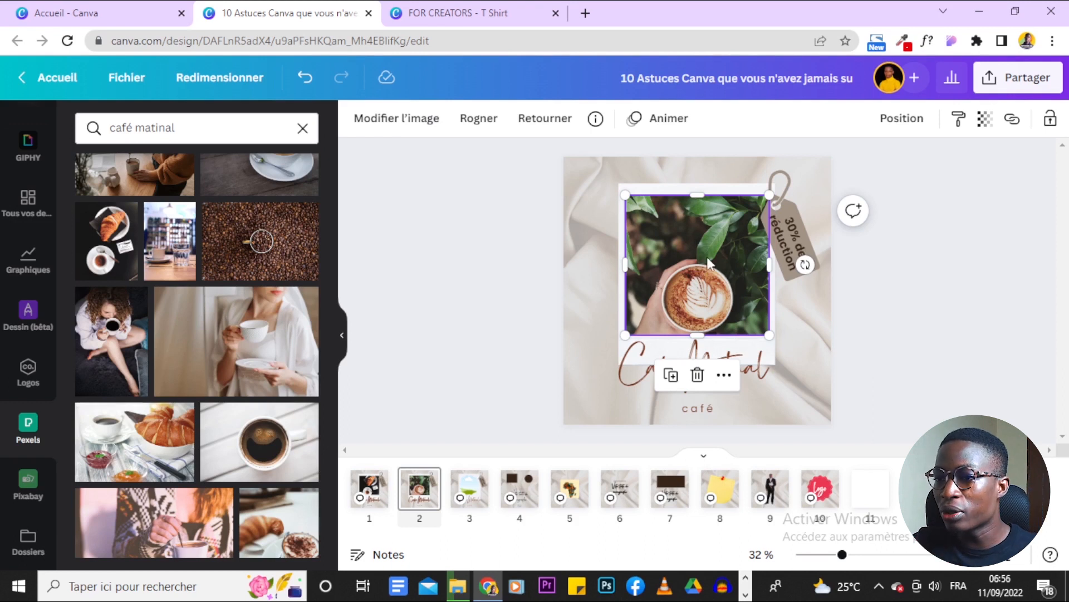
{"action": "left_click_drag", "start_coordinate": [706, 274], "coordinate": [699, 260]}
{"action": "left_click", "coordinate": [551, 240]}
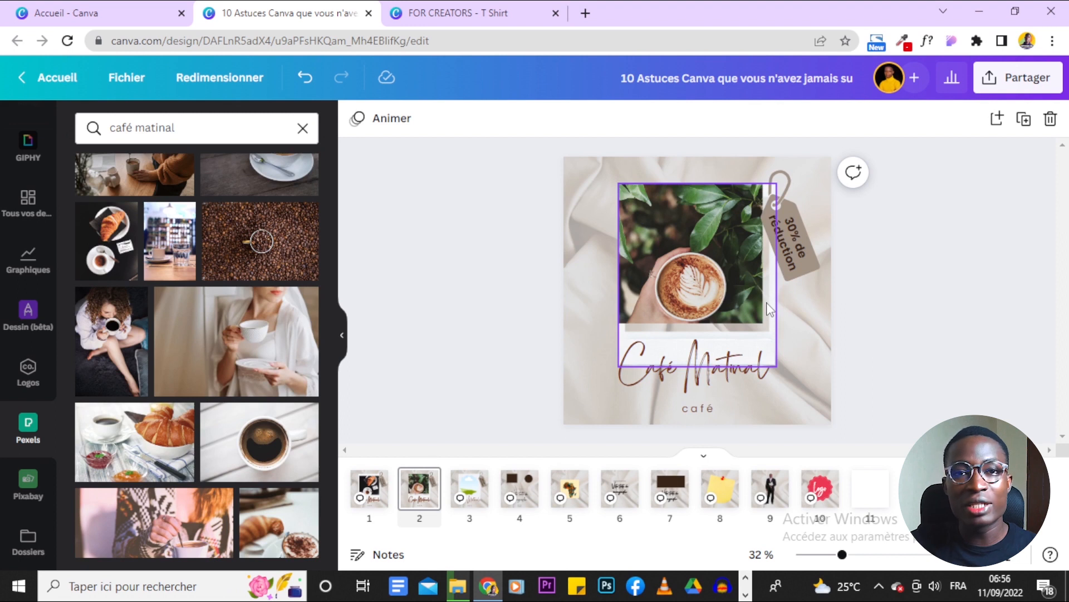
Select the Polaroid frame layered with the coffee cup photo by cycling through the overlapping elements, and clear the selection
{"action": "left_click", "coordinate": [663, 225]}
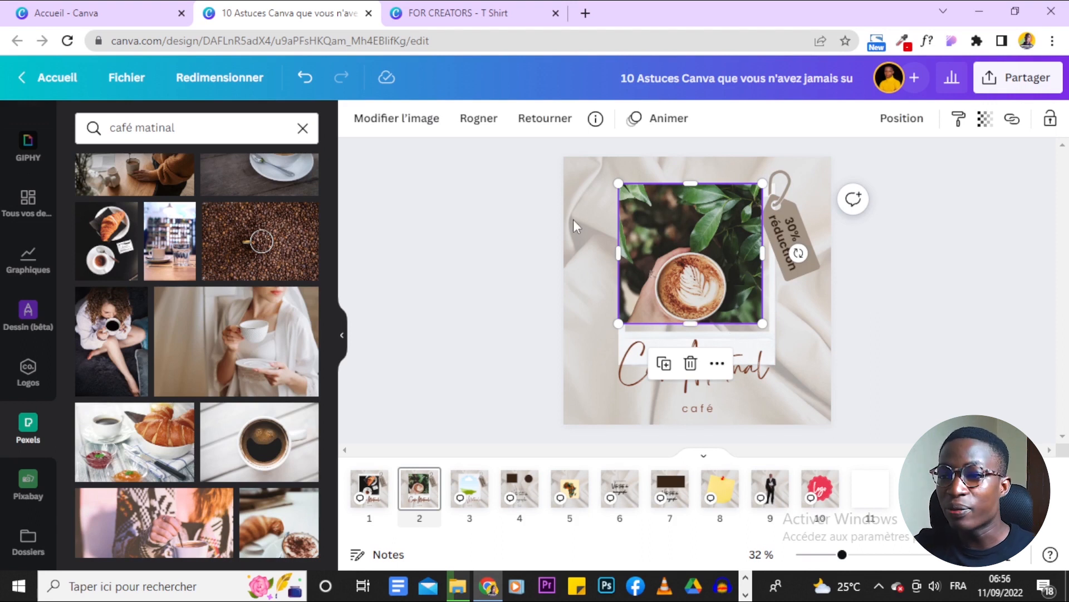
{"action": "left_click", "coordinate": [720, 244], "text": "ctrl"}
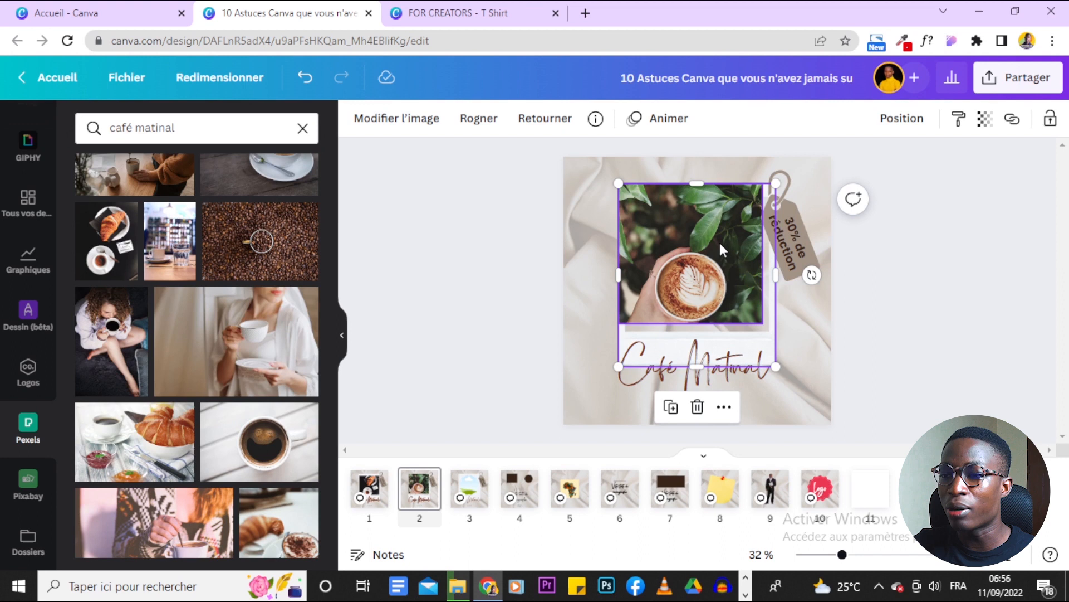
{"action": "left_click", "coordinate": [720, 243], "text": "ctrl"}
{"action": "left_click", "coordinate": [721, 244], "text": "ctrl"}
{"action": "left_click", "coordinate": [720, 244], "text": "ctrl"}
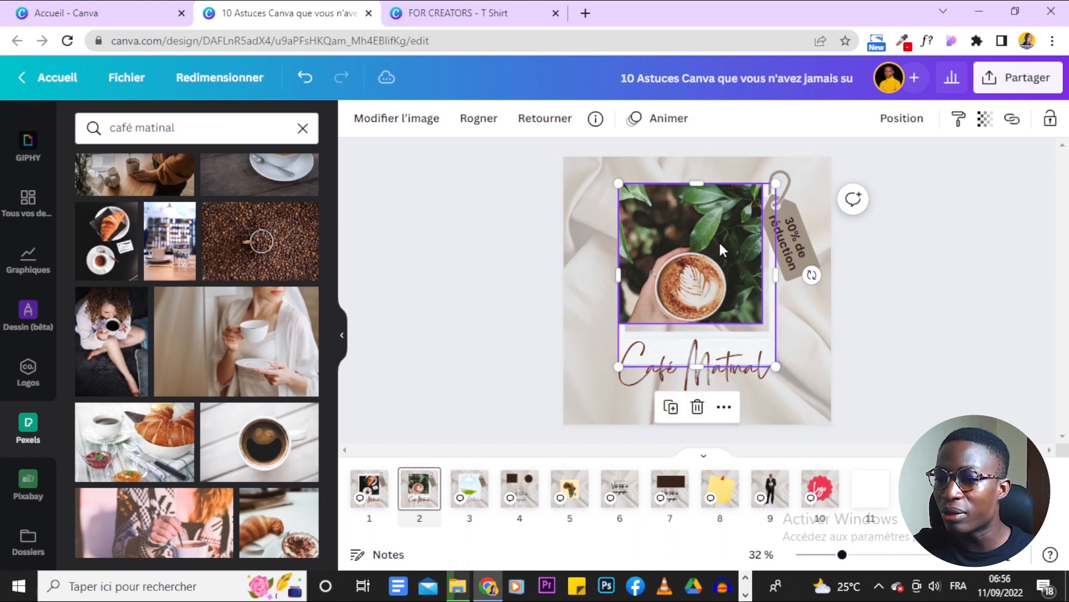
{"action": "left_click", "coordinate": [950, 354]}
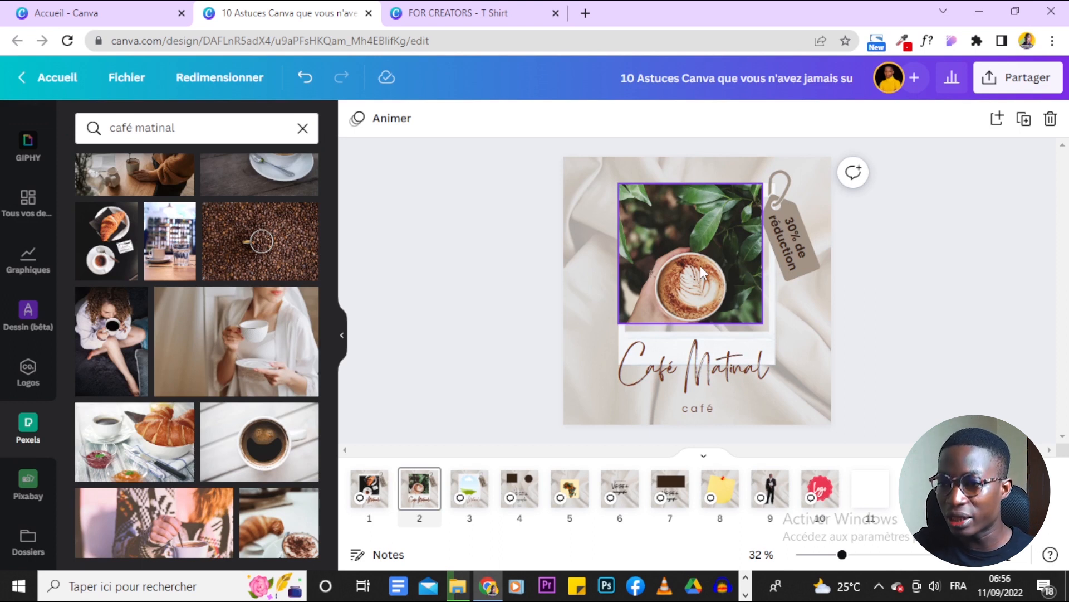
{"action": "left_click", "coordinate": [700, 265]}
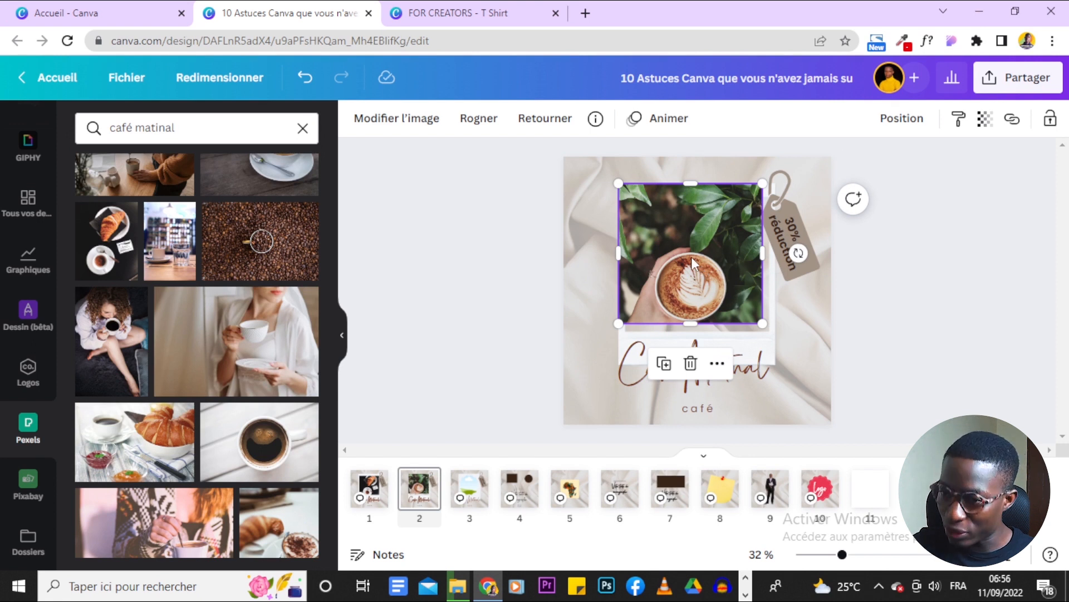
{"action": "left_click", "coordinate": [691, 258], "text": "ctrl"}
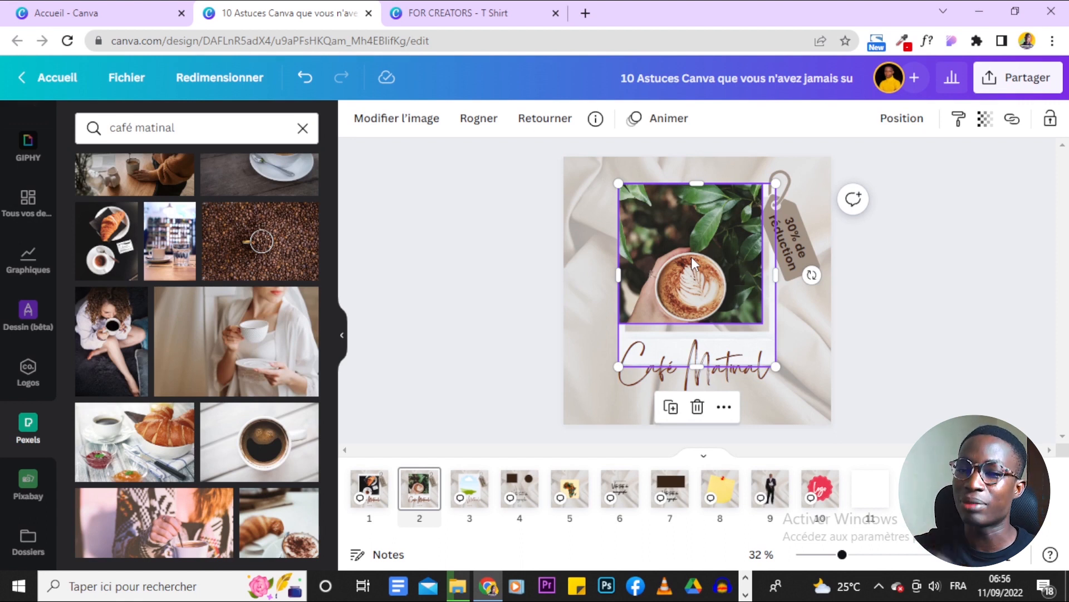
{"action": "left_click", "coordinate": [525, 245]}
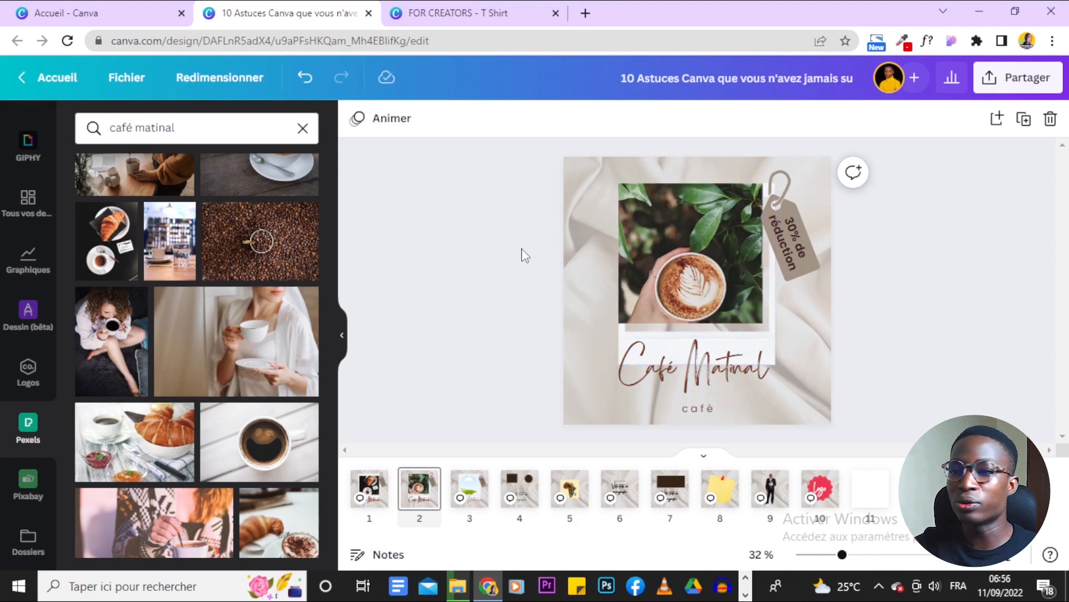
Select the coffee cup photo and the Polaroid frame one after the other by their exposed areas, and clear the selection
{"action": "left_click_drag", "start_coordinate": [478, 200], "coordinate": [676, 264]}
{"action": "left_click", "coordinate": [476, 248]}
{"action": "left_click", "coordinate": [677, 269]}
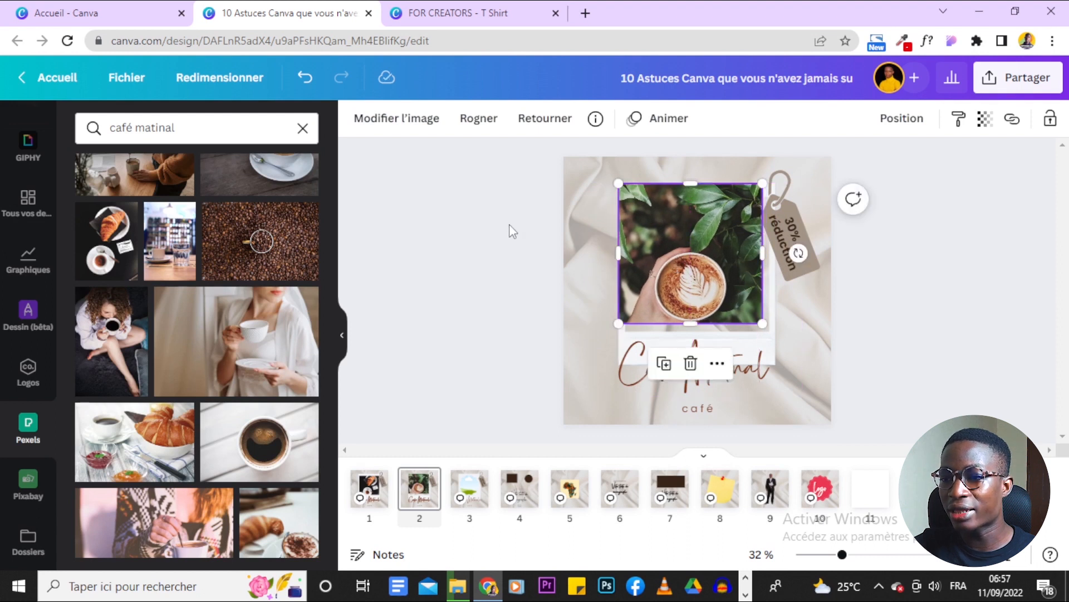
{"action": "left_click", "coordinate": [510, 225]}
{"action": "left_click", "coordinate": [623, 334]}
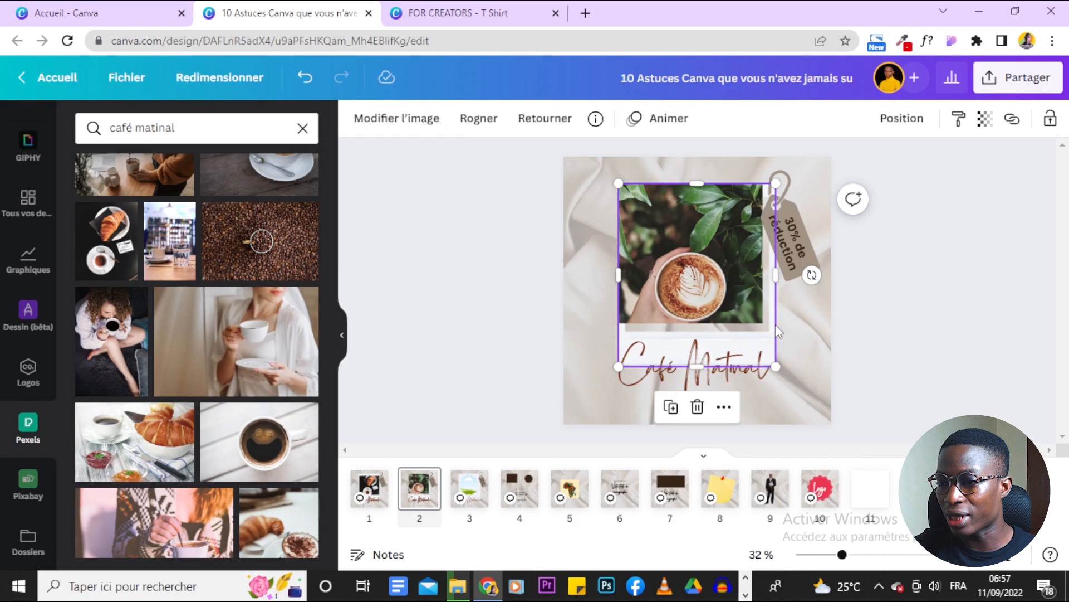
{"action": "left_click", "coordinate": [492, 192]}
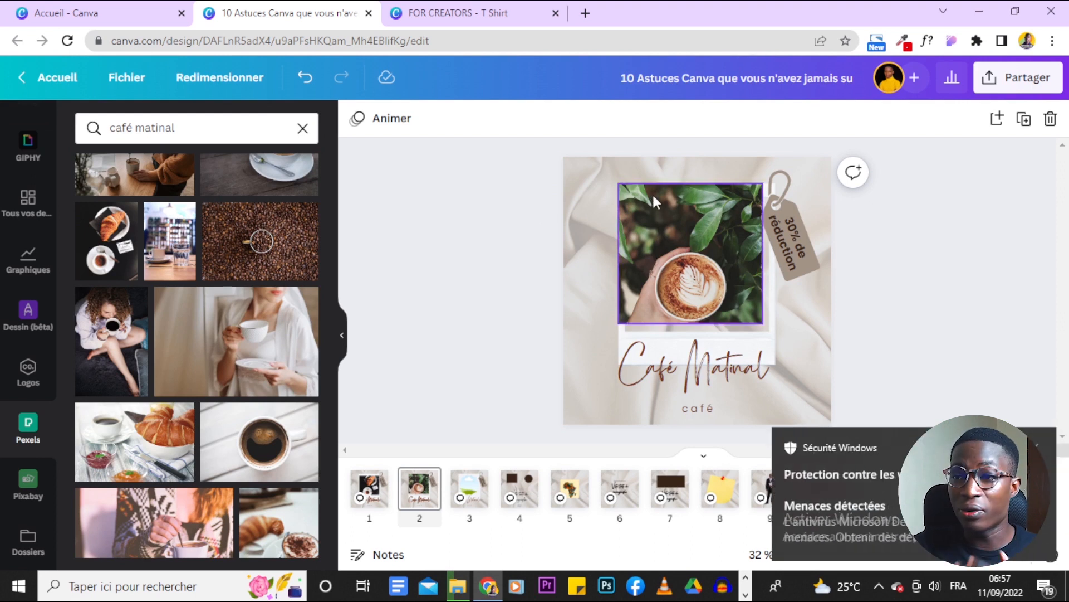
Cycle the selection on page 2 through the stacked coffee cup photo, Polaroid frame and background, ending back on the photo
{"action": "left_click", "coordinate": [1039, 445]}
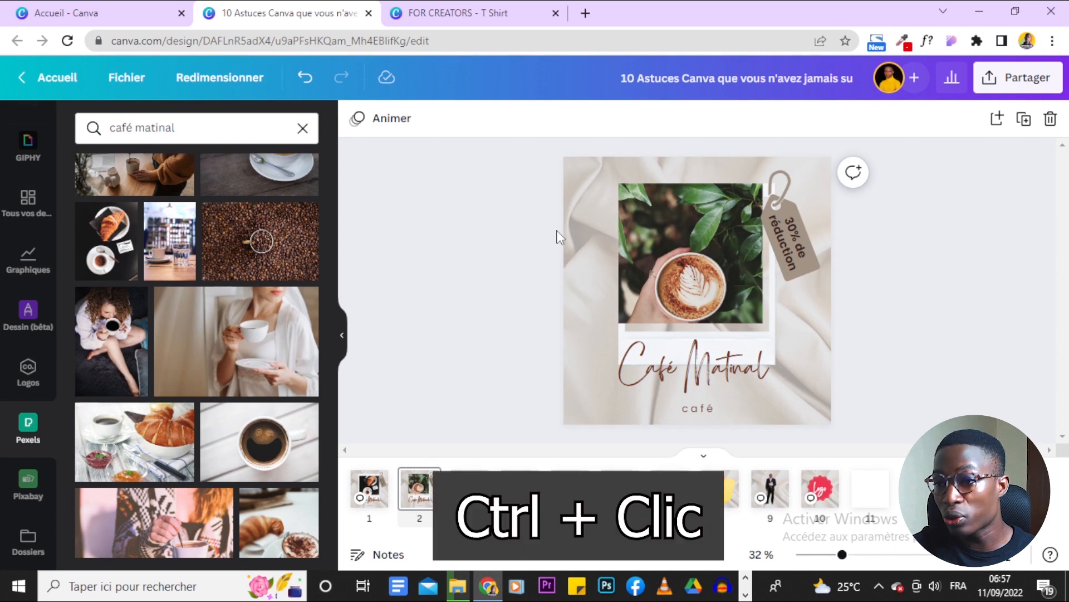
{"action": "left_click", "coordinate": [662, 236], "text": "ctrl"}
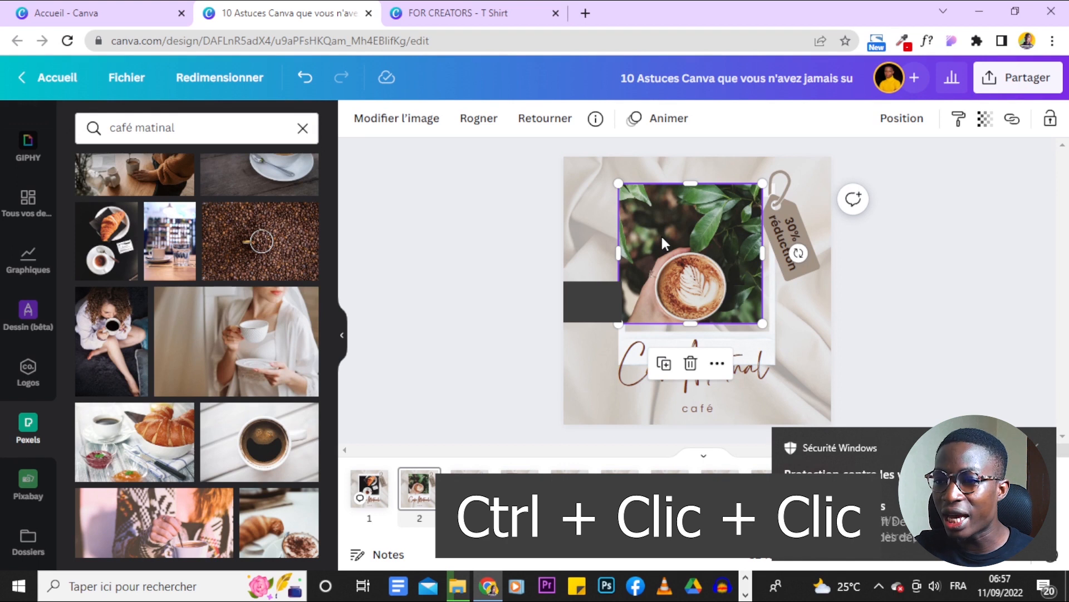
{"action": "left_click", "coordinate": [662, 237]}
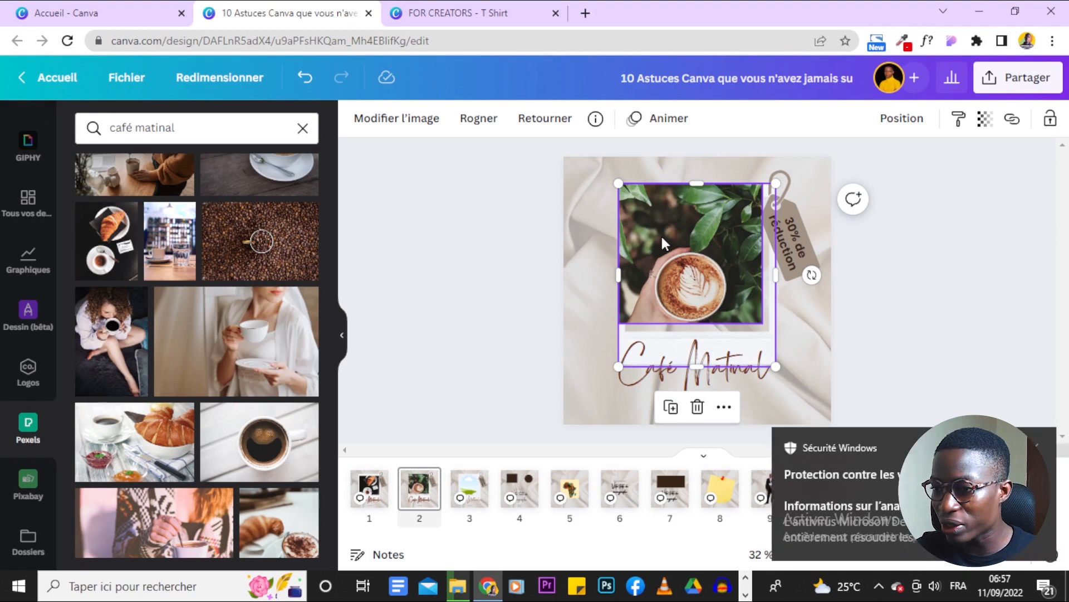
{"action": "left_click", "coordinate": [662, 236]}
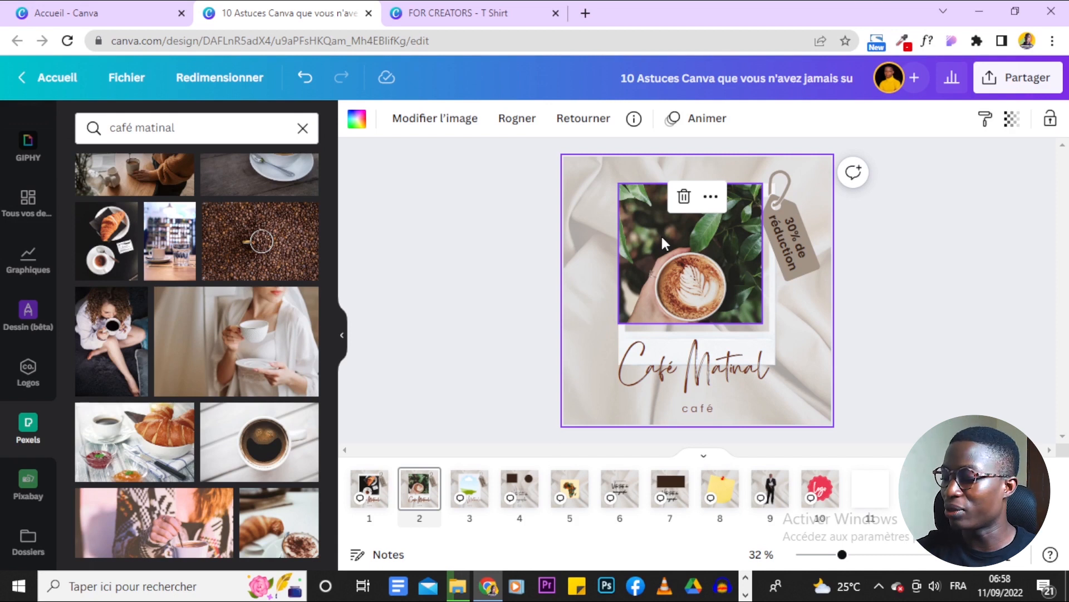
{"action": "left_click", "coordinate": [661, 236]}
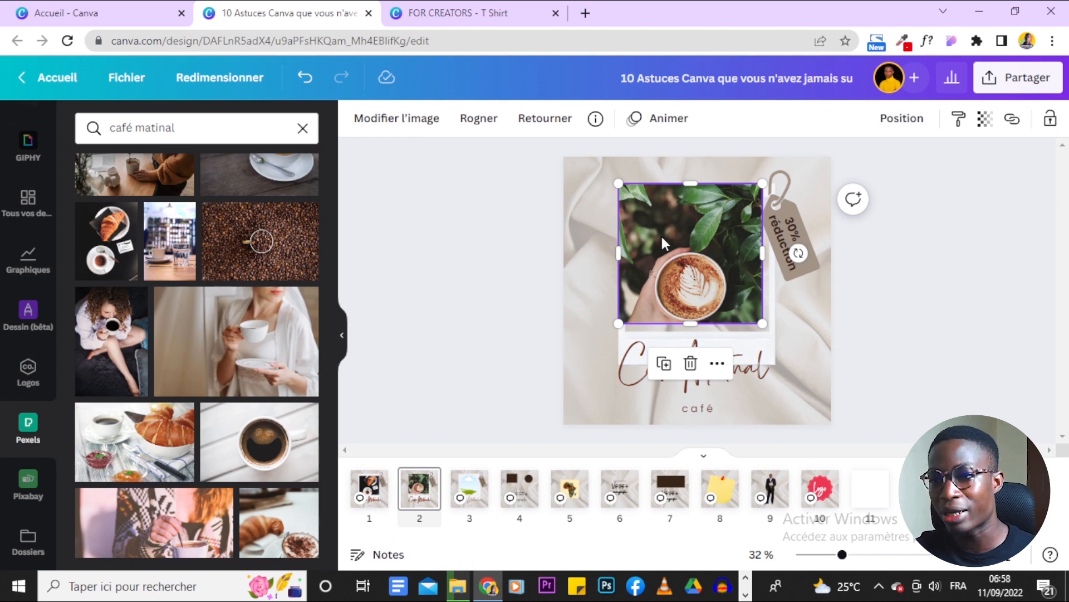
Repeatedly switch the selection between the overlapping elements on page 2, finishing with the Polaroid frame selected
{"action": "left_click", "coordinate": [661, 236], "text": "ctrl"}
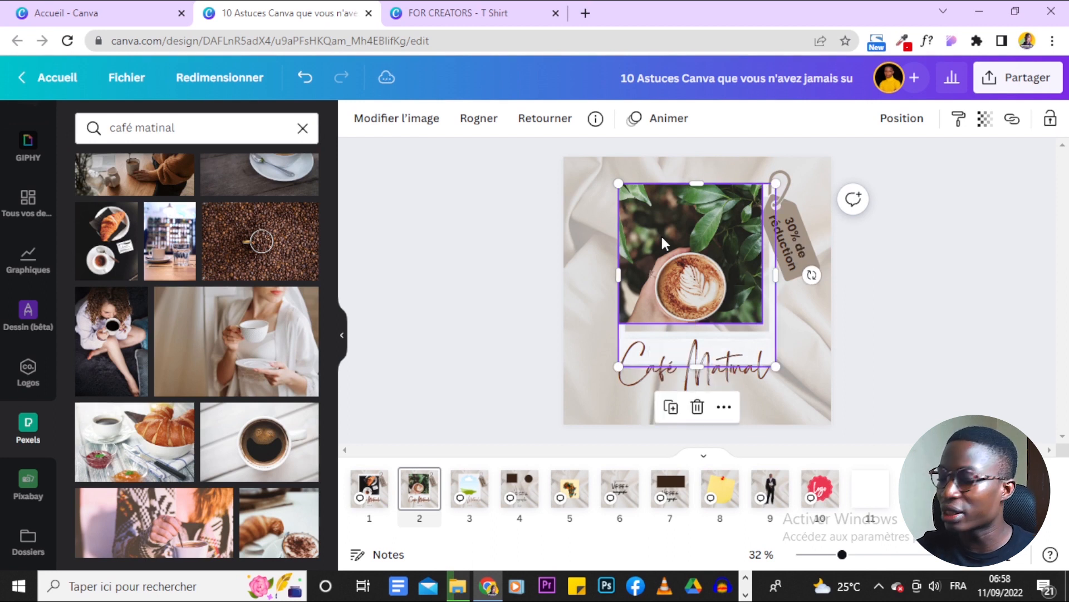
{"action": "left_click", "coordinate": [662, 236], "text": "ctrl"}
{"action": "left_click", "coordinate": [662, 236]}
{"action": "left_click", "coordinate": [662, 237], "text": "ctrl"}
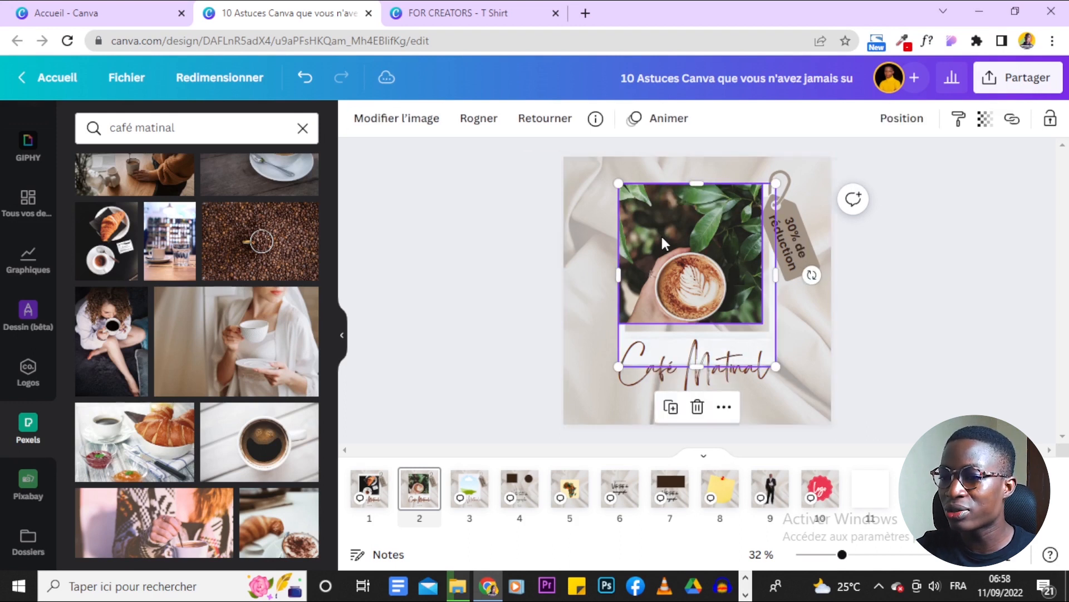
{"action": "left_click", "coordinate": [662, 236], "text": "ctrl"}
{"action": "left_click", "coordinate": [661, 236], "text": "ctrl"}
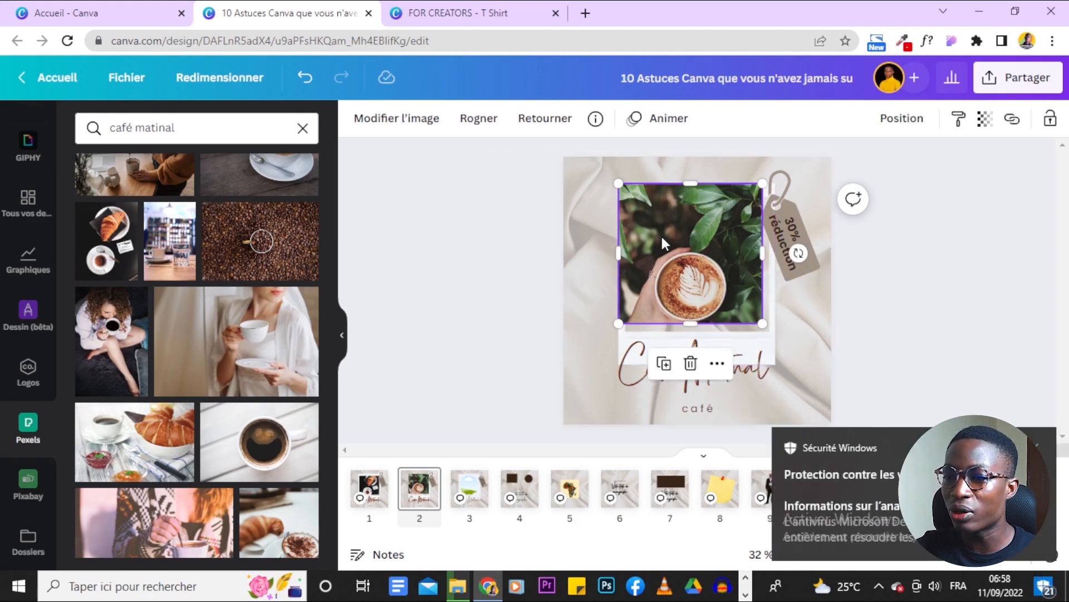
{"action": "left_click", "coordinate": [662, 236], "text": "ctrl"}
{"action": "left_click", "coordinate": [662, 237]}
{"action": "left_click", "coordinate": [661, 236]}
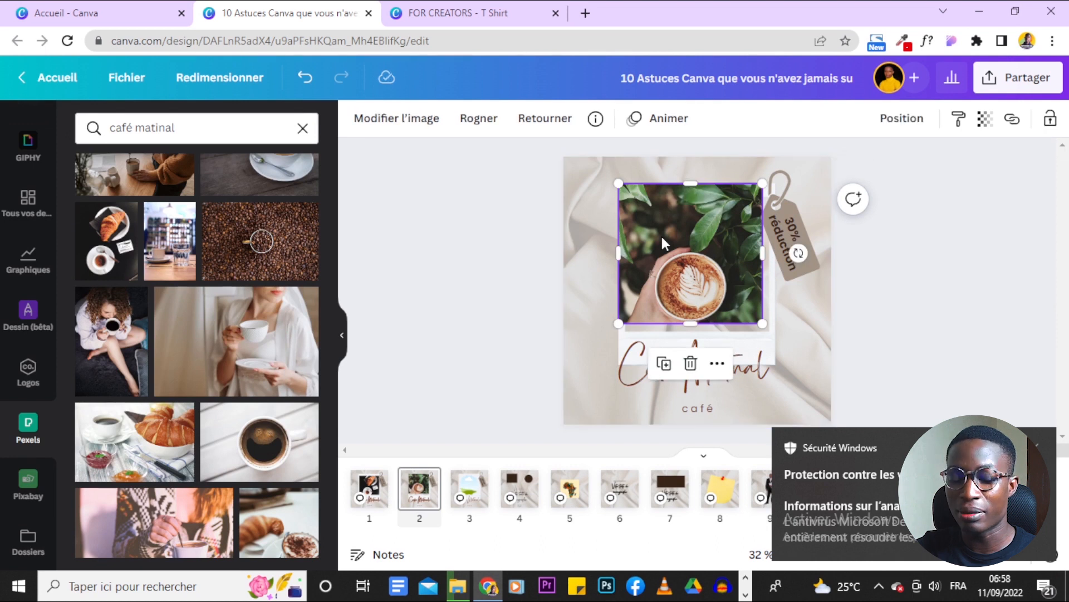
{"action": "left_click", "coordinate": [662, 236], "text": "ctrl"}
{"action": "left_click", "coordinate": [662, 236], "text": "ctrl"}
{"action": "left_click", "coordinate": [662, 236]}
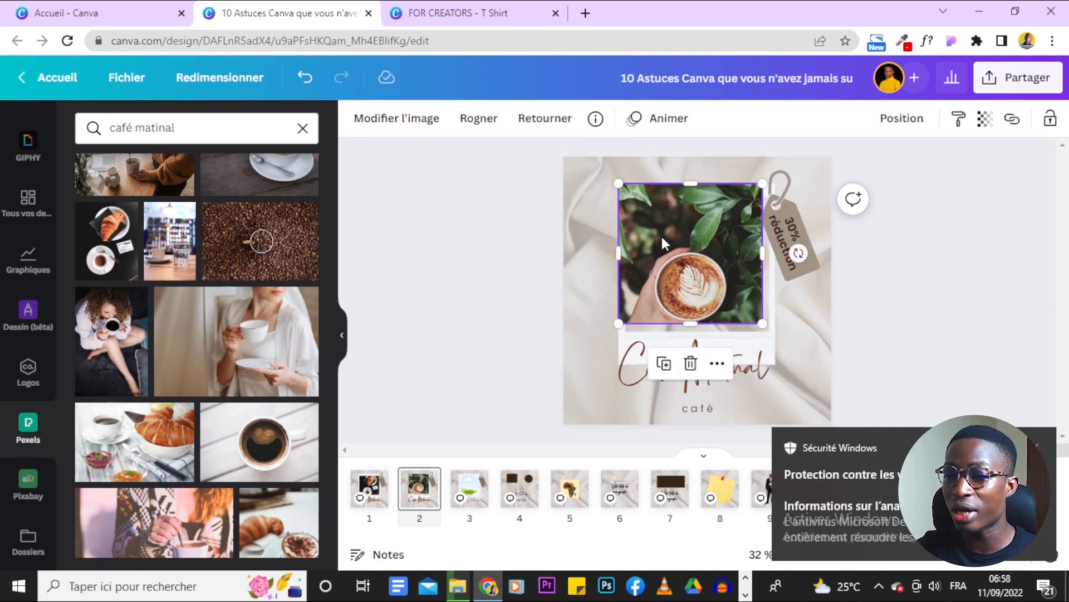
{"action": "left_click", "coordinate": [662, 236], "text": "ctrl"}
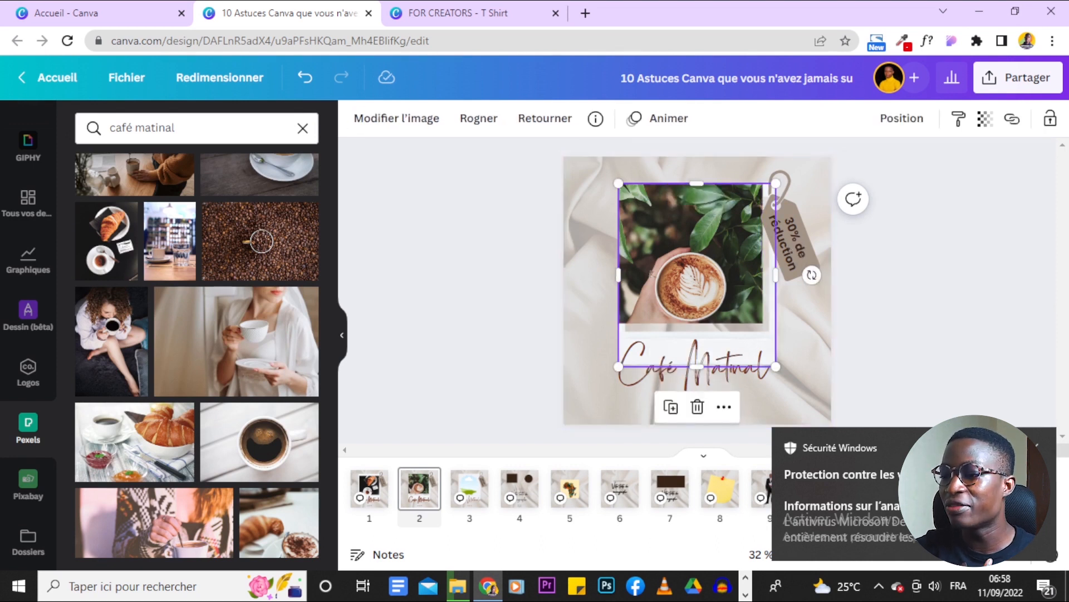
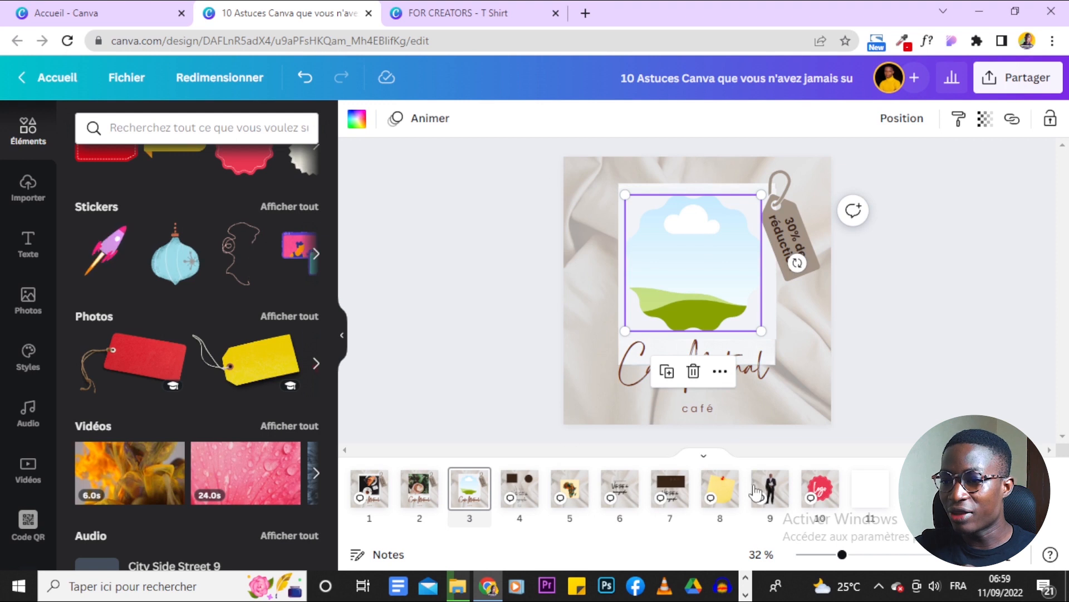
Fill the scalloped frame on page 3 with the stock photo of three people, and clear the selection
{"action": "scroll", "coordinate": [35, 147], "scroll_direction": "up", "scroll_amount": 1}
{"action": "scroll", "coordinate": [35, 146], "scroll_direction": "up", "scroll_amount": 1}
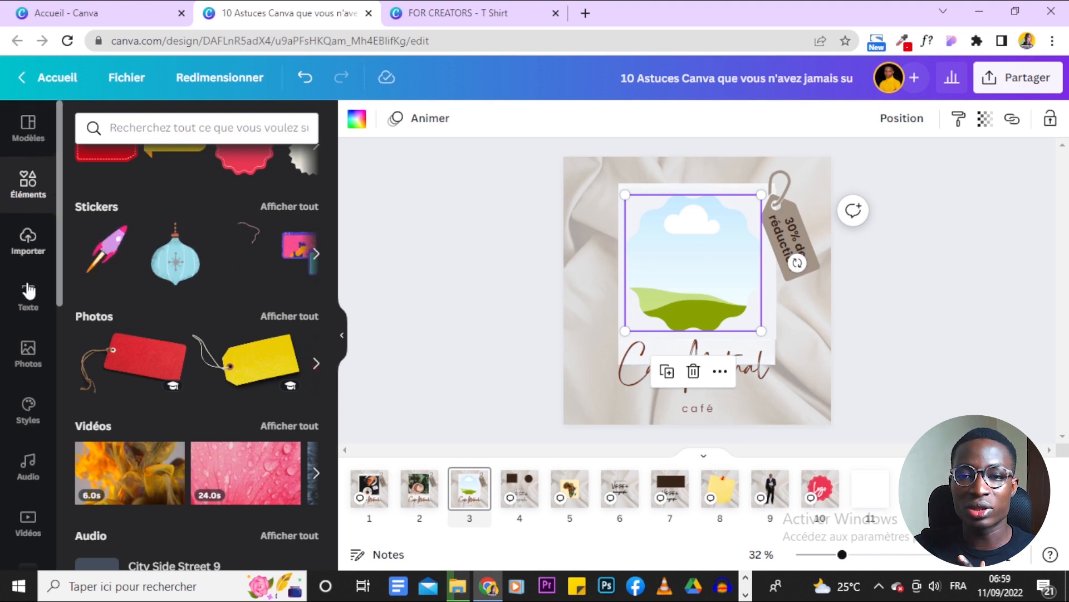
{"action": "left_click", "coordinate": [25, 356]}
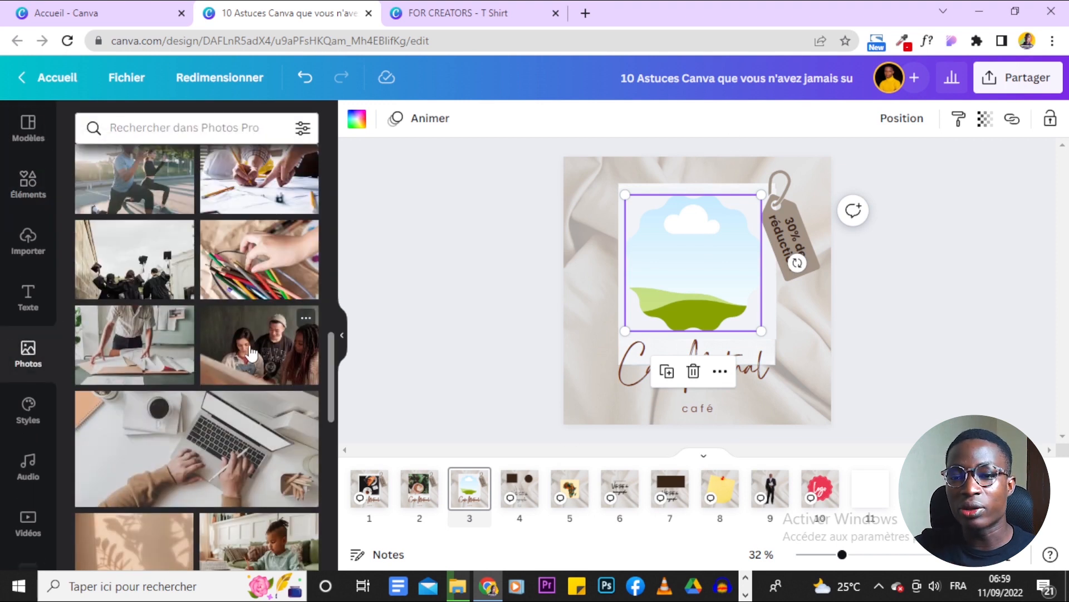
{"action": "left_click_drag", "start_coordinate": [253, 360], "coordinate": [739, 272]}
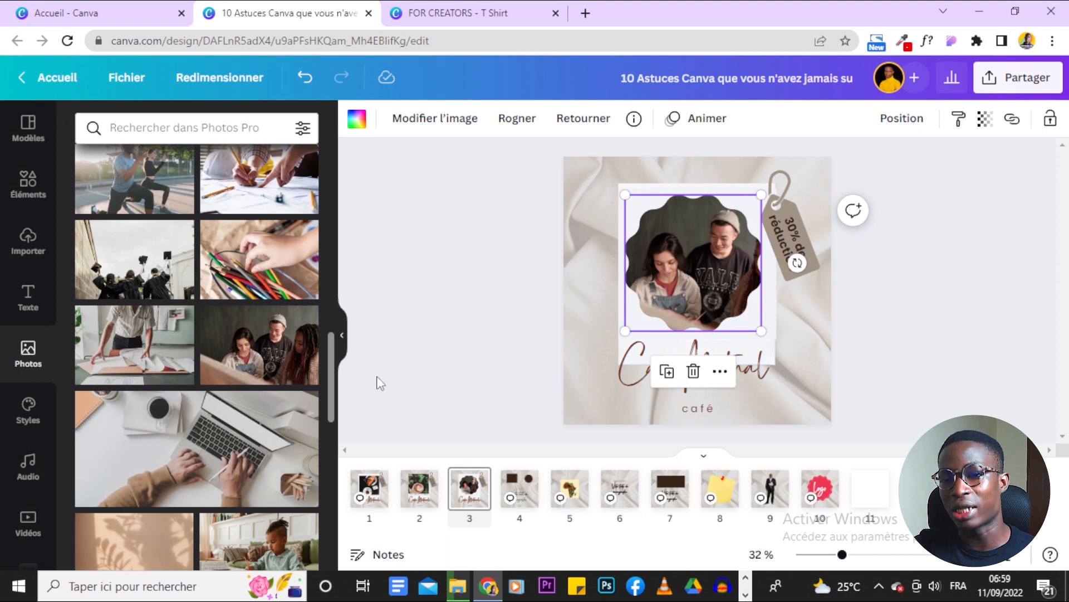
{"action": "mouse_move", "coordinate": [701, 256]}
{"action": "left_mouse_down"}
{"action": "mouse_move", "coordinate": [758, 329]}
{"action": "mouse_move", "coordinate": [701, 284]}
{"action": "mouse_move", "coordinate": [711, 279]}
{"action": "mouse_move", "coordinate": [651, 284]}
{"action": "mouse_move", "coordinate": [692, 268]}
{"action": "mouse_move", "coordinate": [714, 278]}
{"action": "left_mouse_up"}
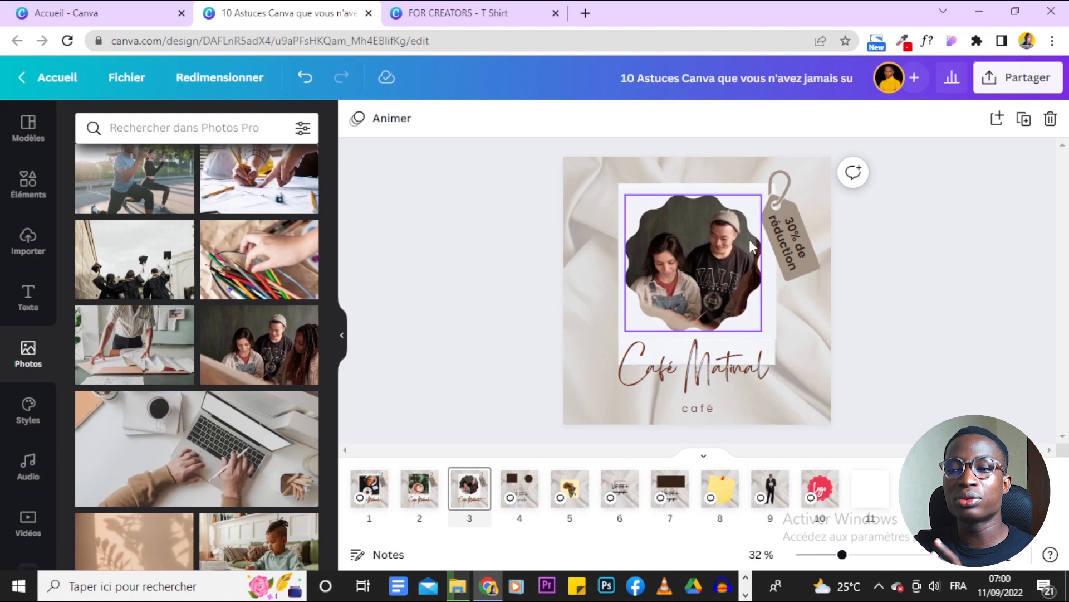
Open the complete Cadres collection from the elements library
{"action": "left_click", "coordinate": [15, 198]}
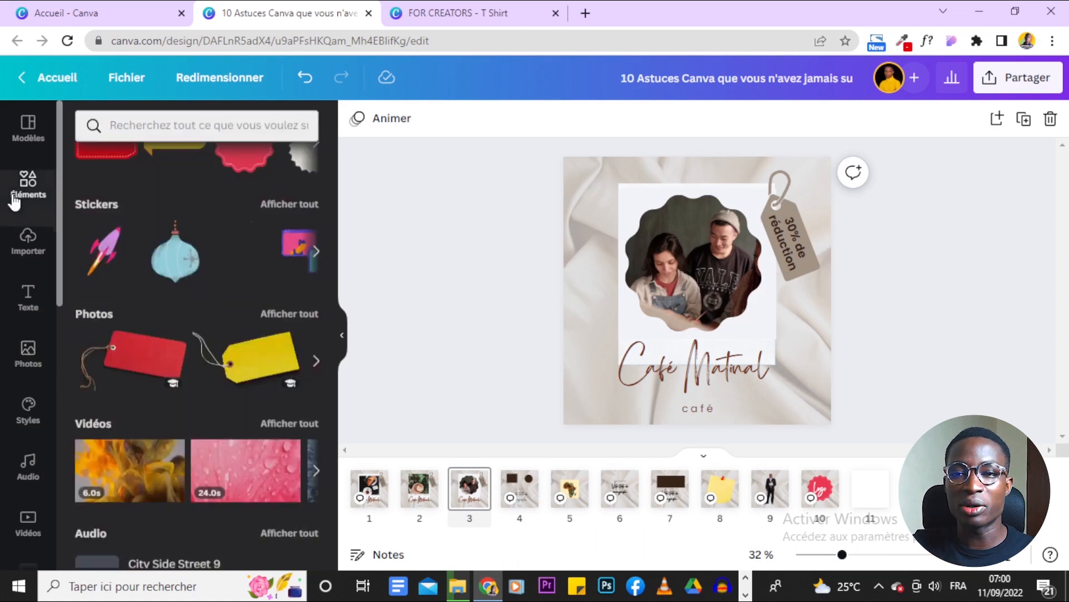
{"action": "scroll", "coordinate": [276, 234], "scroll_direction": "up", "scroll_amount": 5}
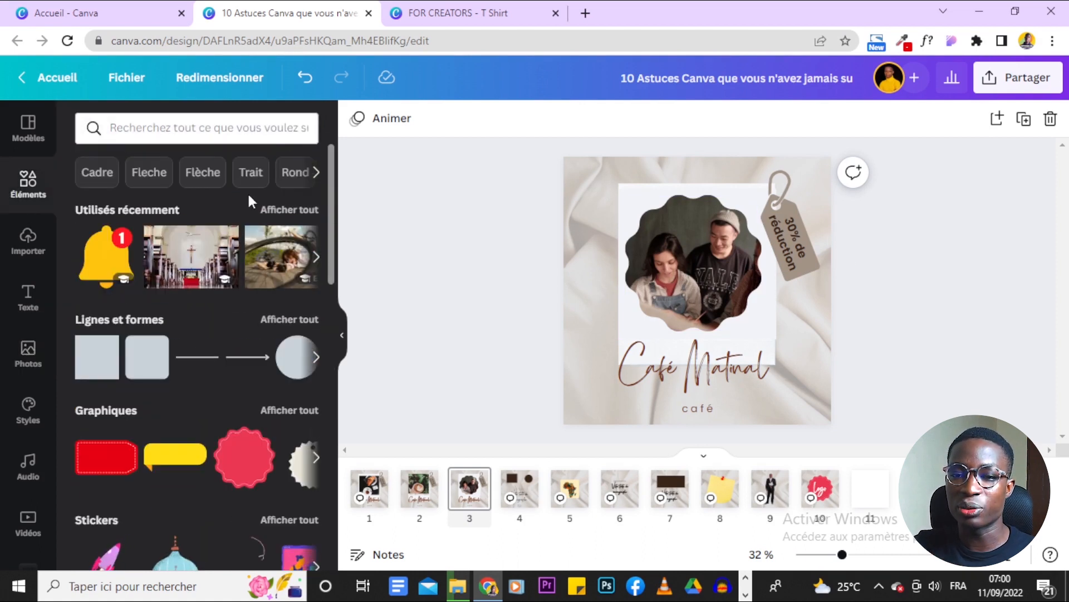
{"action": "scroll", "coordinate": [250, 374], "scroll_direction": "down", "scroll_amount": 8}
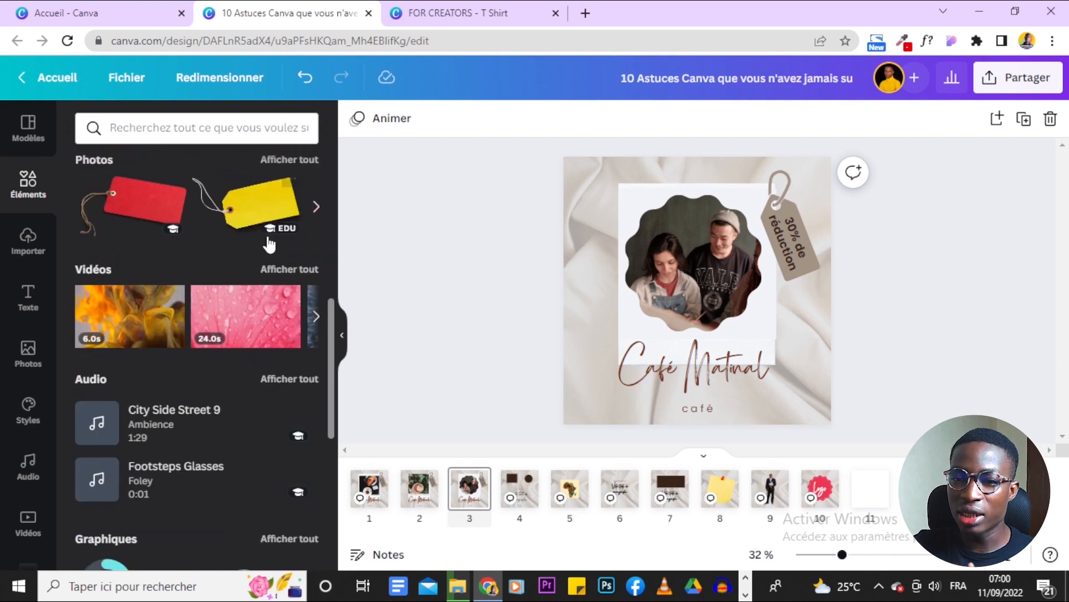
{"action": "scroll", "coordinate": [267, 239], "scroll_direction": "down", "scroll_amount": 8}
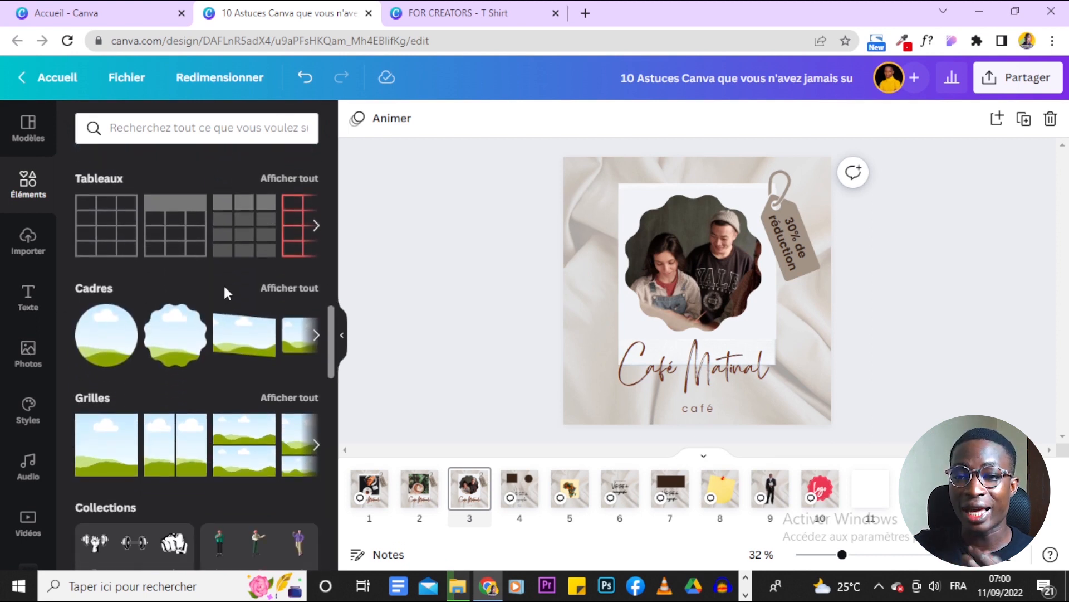
{"action": "left_click", "coordinate": [277, 288]}
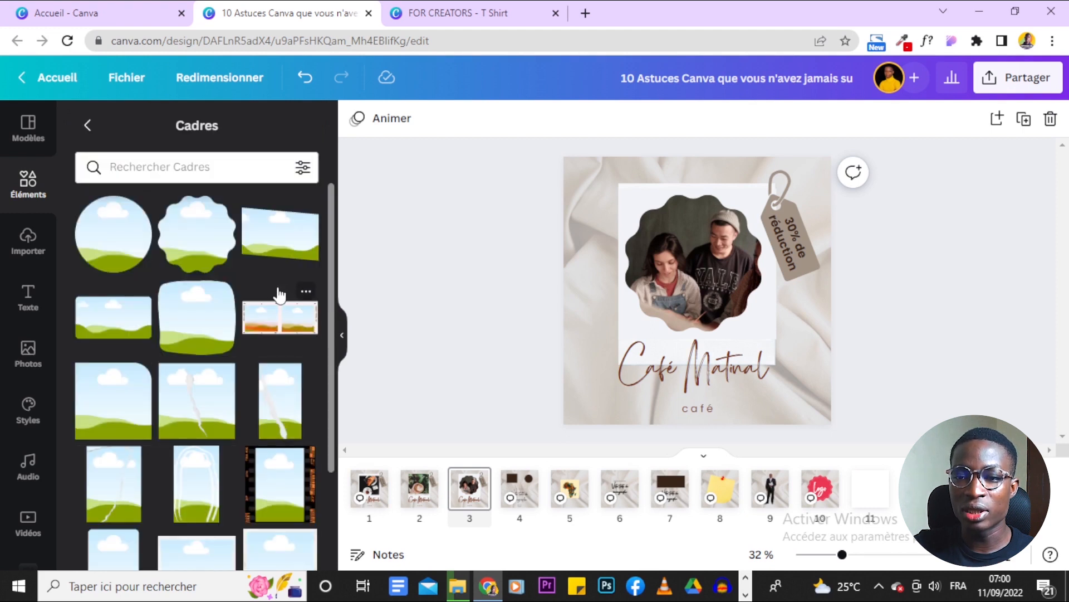
Add the desktop computer frame to page 3, shift it slightly down and right over the scalloped photo, and deselect it
{"action": "scroll", "coordinate": [276, 291], "scroll_direction": "down", "scroll_amount": 4}
{"action": "scroll", "coordinate": [270, 289], "scroll_direction": "down", "scroll_amount": 5}
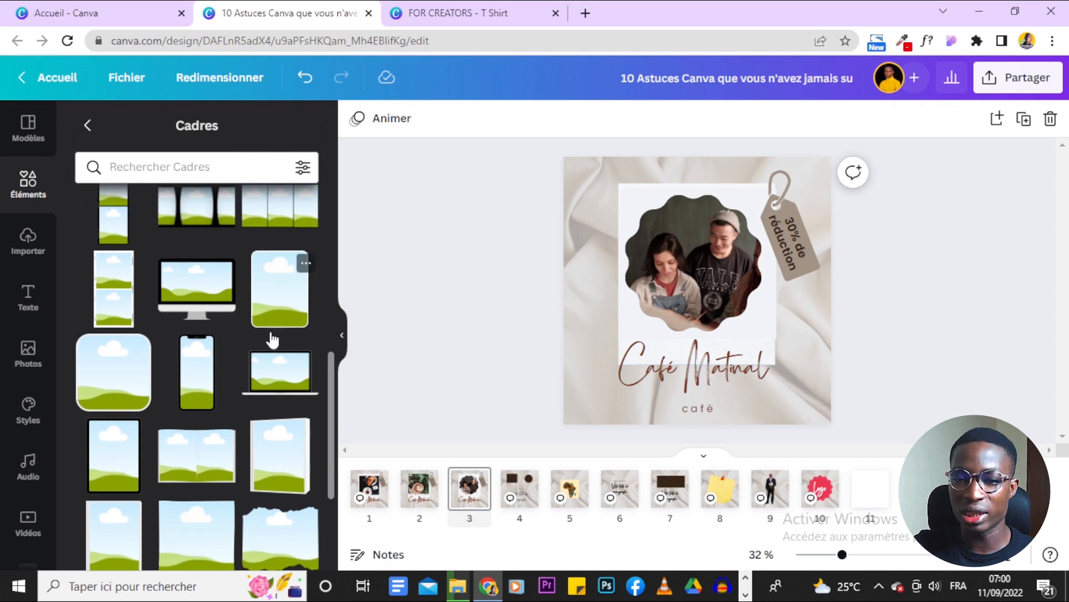
{"action": "scroll", "coordinate": [272, 340], "scroll_direction": "up", "scroll_amount": 2}
{"action": "left_click", "coordinate": [220, 356]}
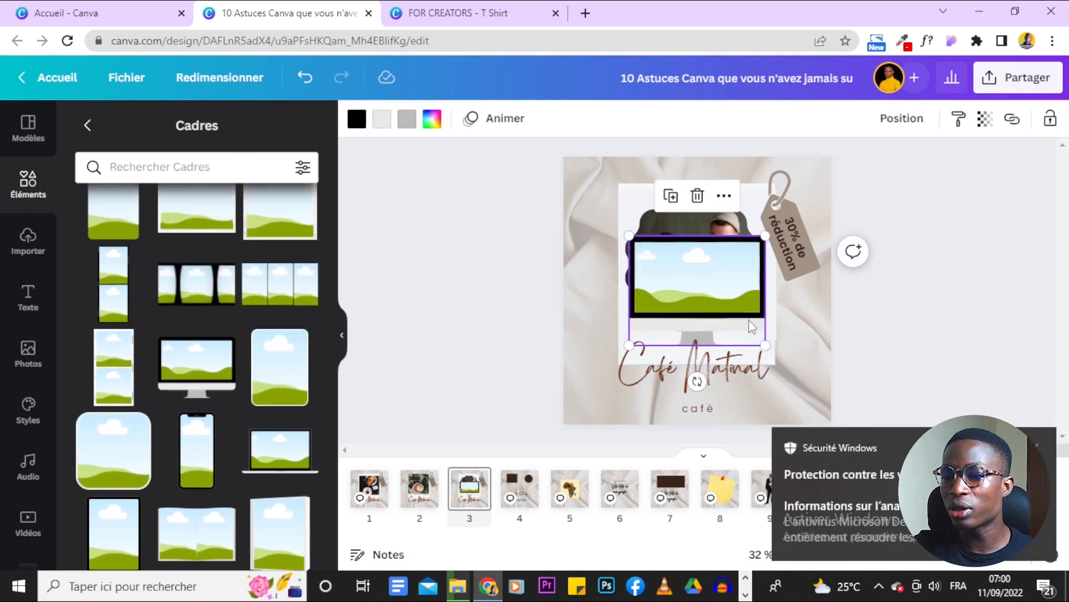
{"action": "left_click_drag", "start_coordinate": [692, 314], "coordinate": [741, 318]}
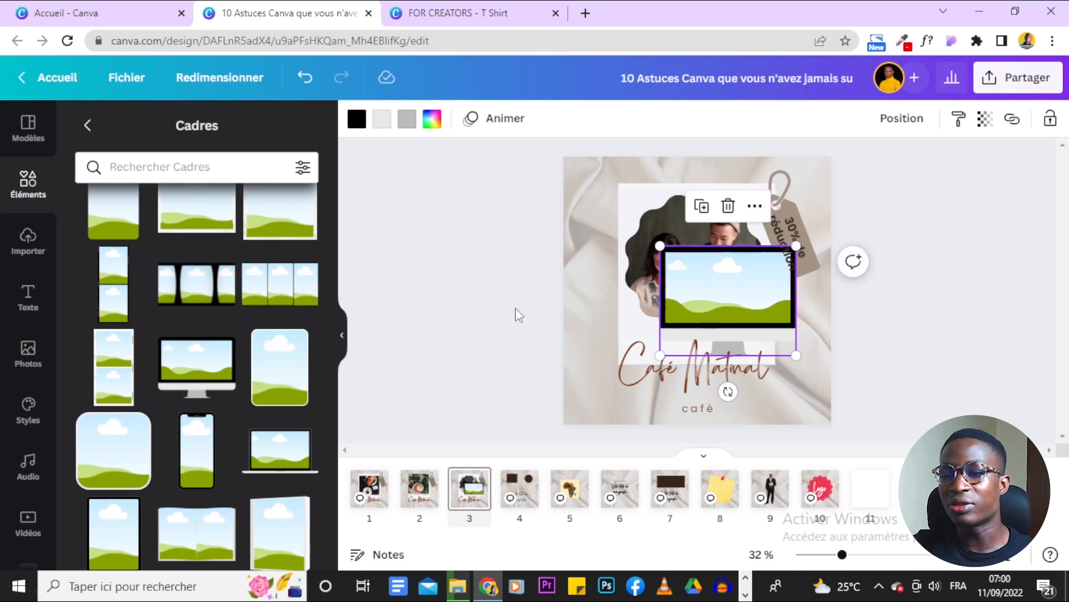
{"action": "left_click", "coordinate": [421, 315]}
Fill the computer frame with the photo of three people and move it up and left to the Polaroid's left edge
{"action": "left_click", "coordinate": [26, 357]}
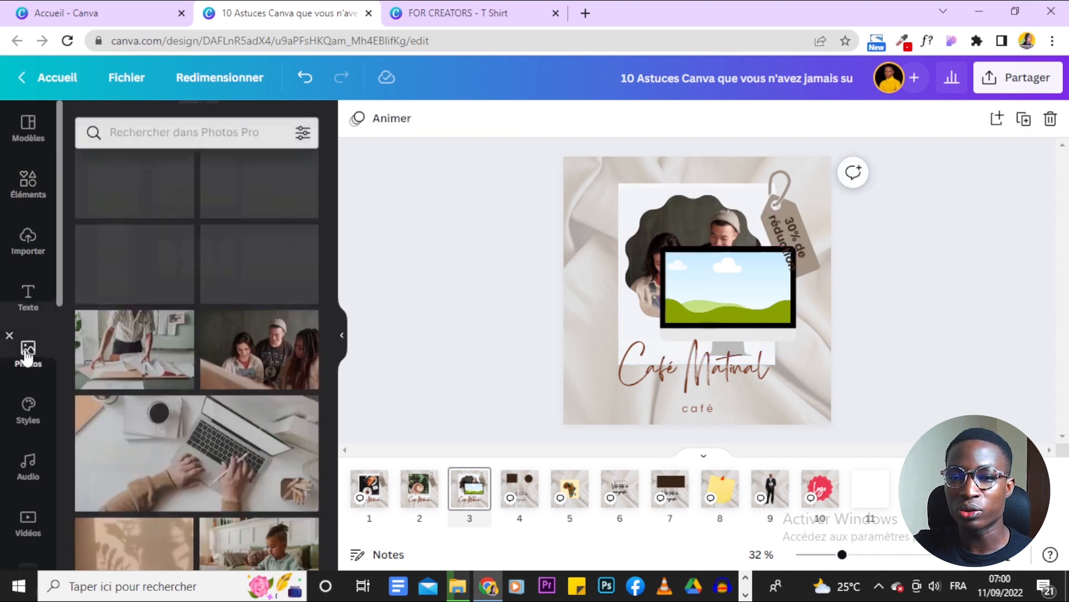
{"action": "left_click_drag", "start_coordinate": [312, 348], "coordinate": [702, 244]}
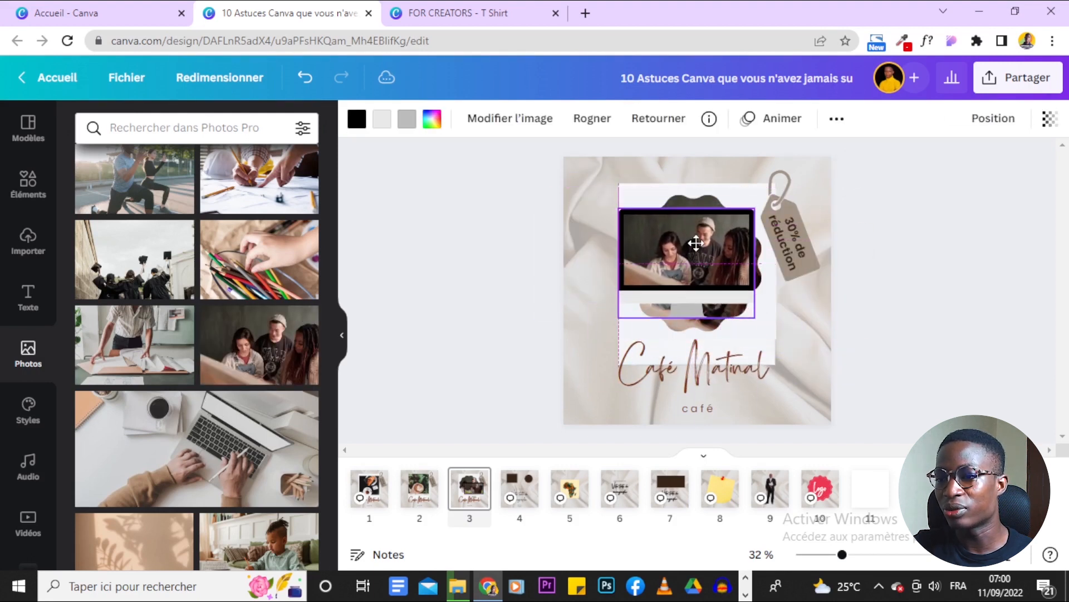
{"action": "left_click", "coordinate": [927, 280]}
{"action": "left_click", "coordinate": [673, 241]}
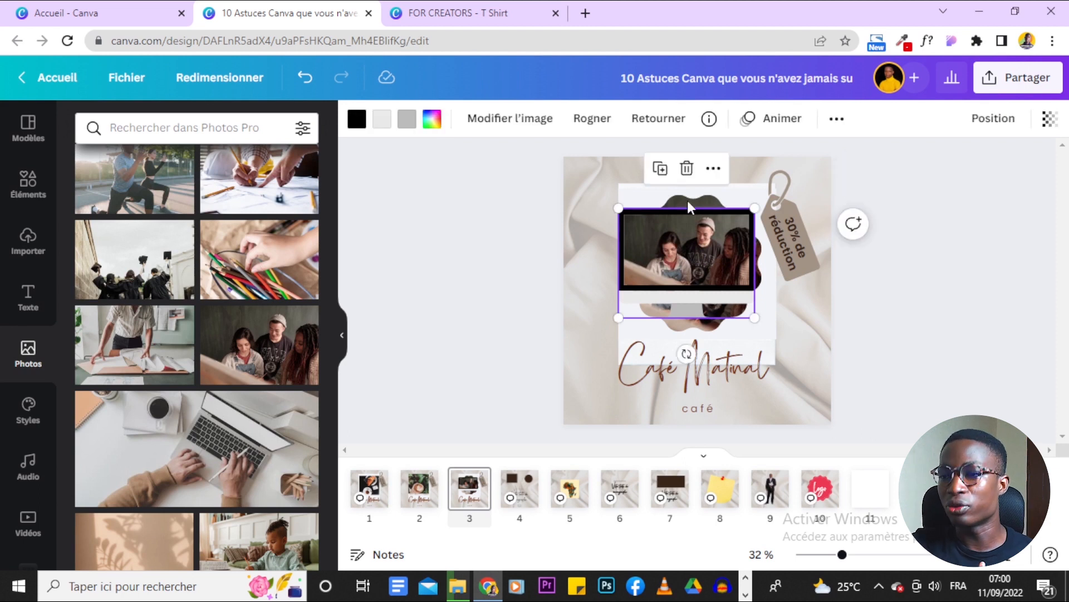
{"action": "left_click", "coordinate": [687, 168]}
Browse the Cadres collection to examine its device, brush stroke, geometric and letter-shaped frames
{"action": "left_click", "coordinate": [25, 189]}
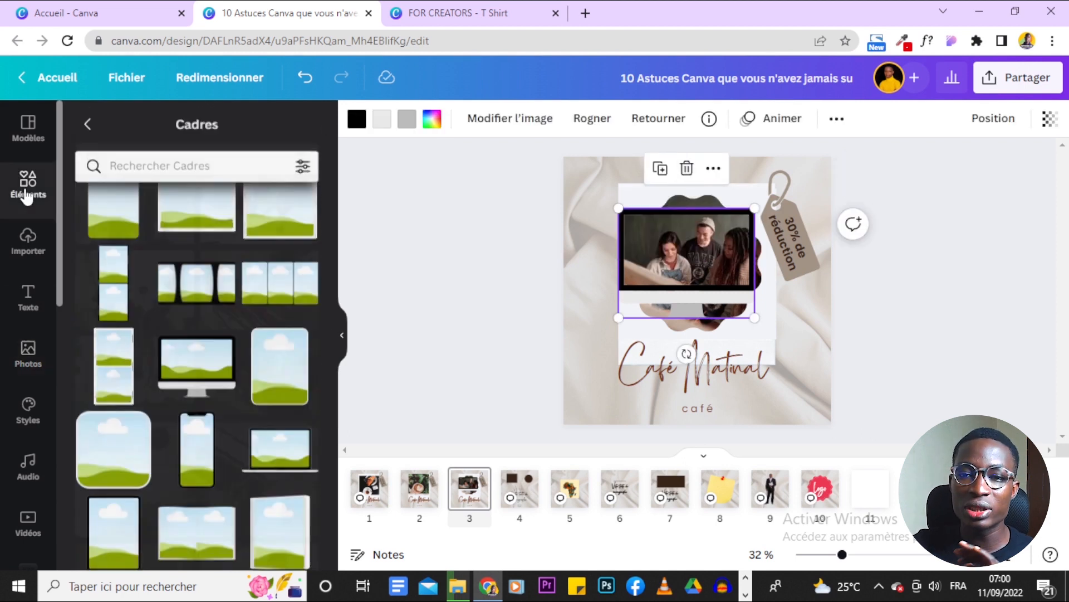
{"action": "scroll", "coordinate": [283, 361], "scroll_direction": "down", "scroll_amount": 1}
{"action": "scroll", "coordinate": [283, 361], "scroll_direction": "down", "scroll_amount": 8}
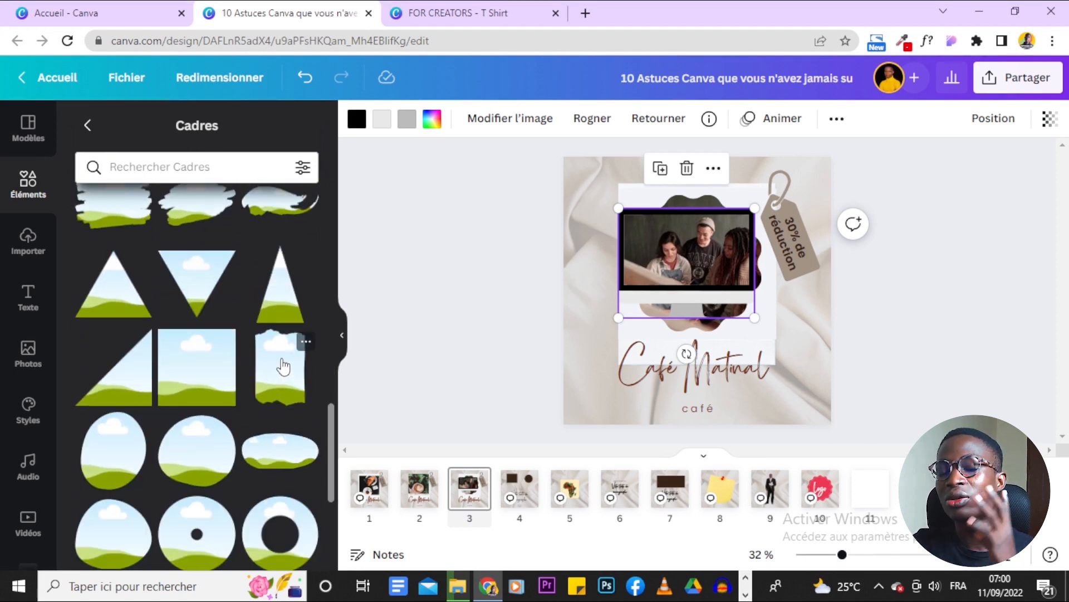
{"action": "left_click", "coordinate": [1039, 449]}
{"action": "scroll", "coordinate": [226, 334], "scroll_direction": "down", "scroll_amount": 10}
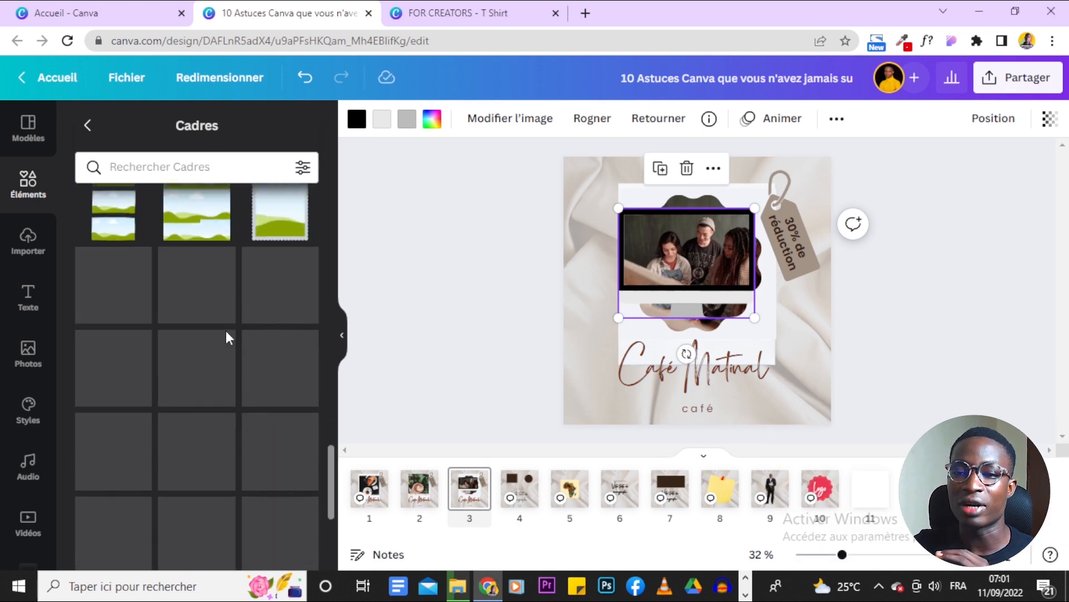
{"action": "scroll", "coordinate": [227, 337], "scroll_direction": "down", "scroll_amount": 5}
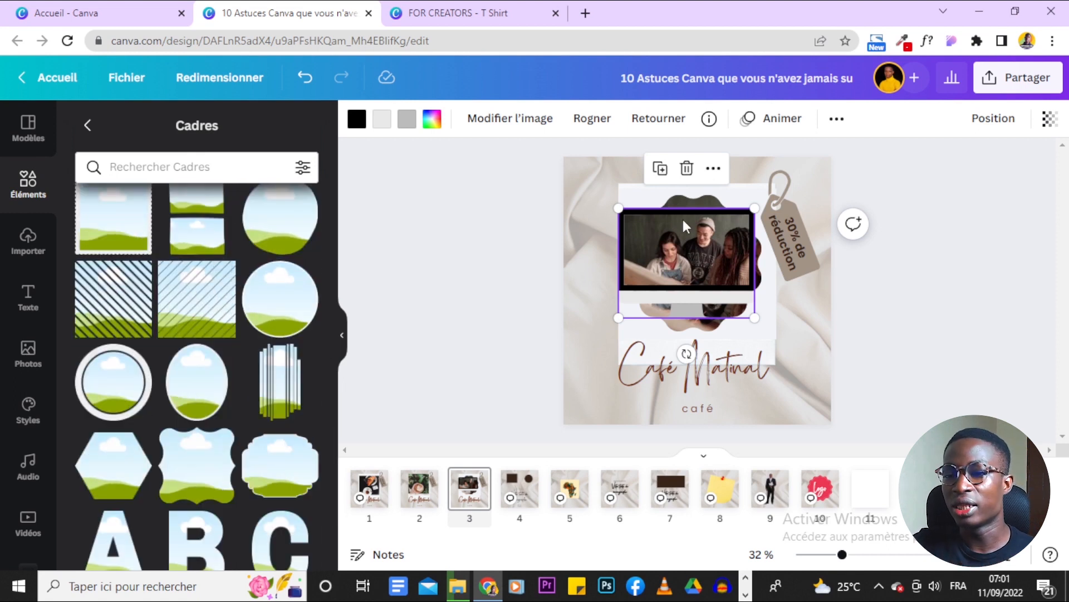
{"action": "scroll", "coordinate": [234, 284], "scroll_direction": "down", "scroll_amount": 12}
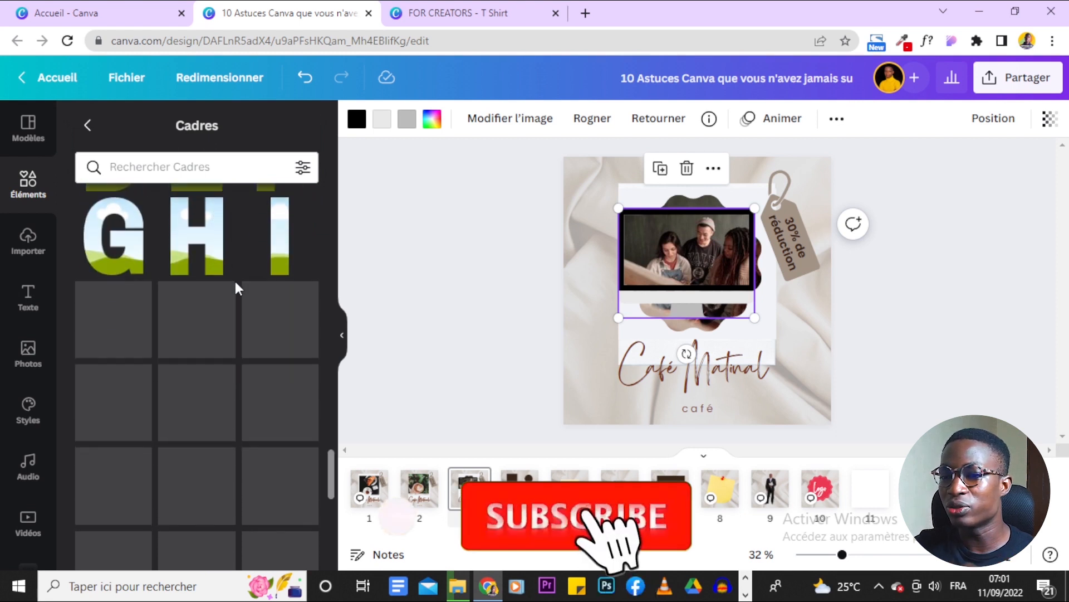
Return to the elements overview and find the Cadres and Grilles sections
{"action": "left_click", "coordinate": [87, 123]}
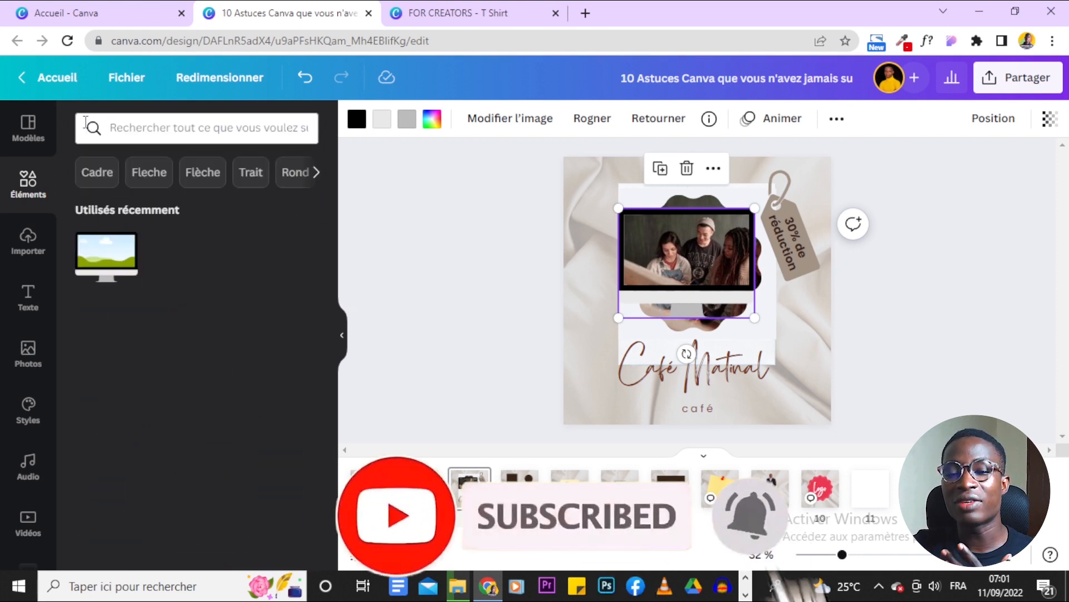
{"action": "scroll", "coordinate": [179, 329], "scroll_direction": "down", "scroll_amount": 10}
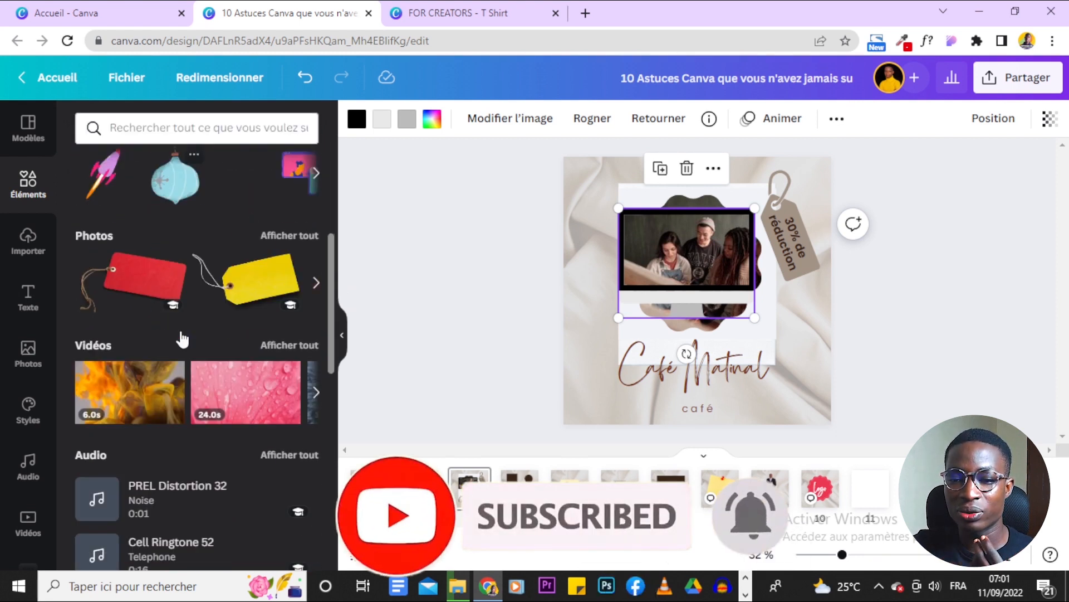
{"action": "scroll", "coordinate": [182, 339], "scroll_direction": "down", "scroll_amount": 6}
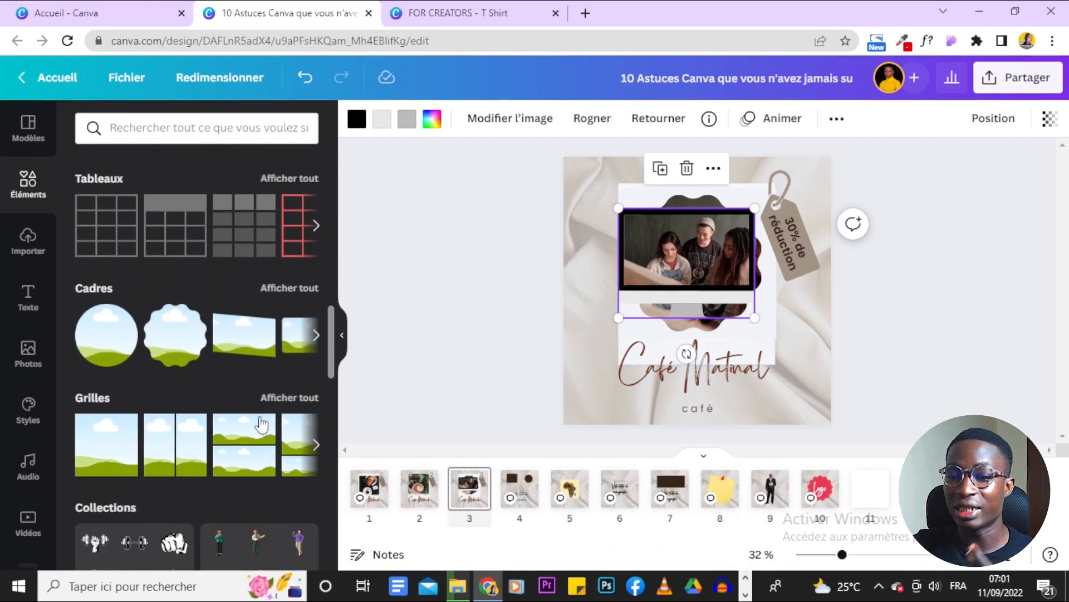
From the full Grilles collection, add the grid with one large cell and two stacked side cells to page 3
{"action": "left_click", "coordinate": [284, 398]}
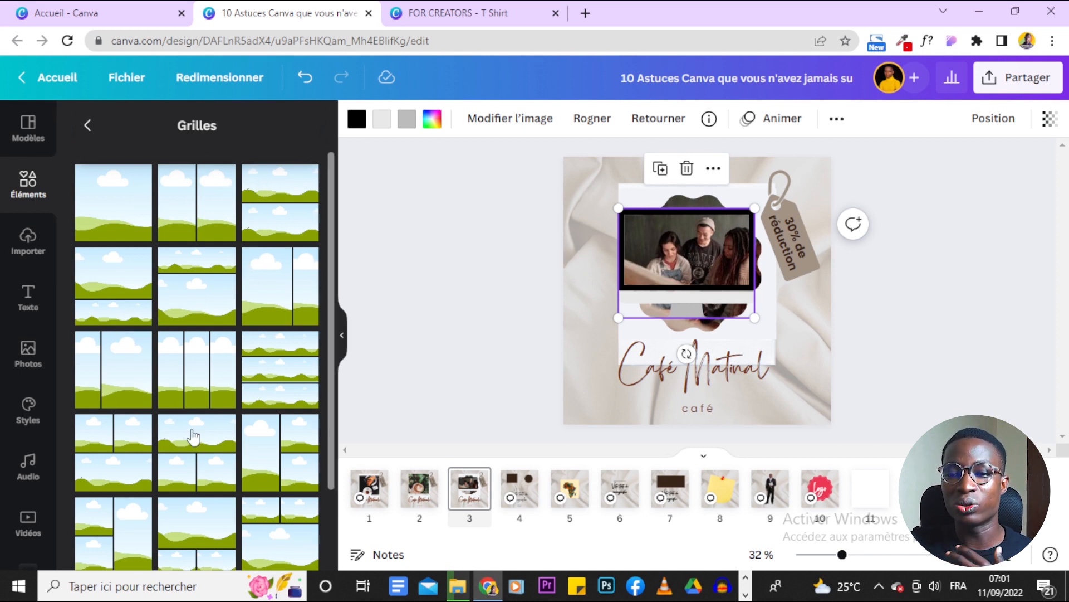
{"action": "scroll", "coordinate": [249, 509], "scroll_direction": "down", "scroll_amount": 10}
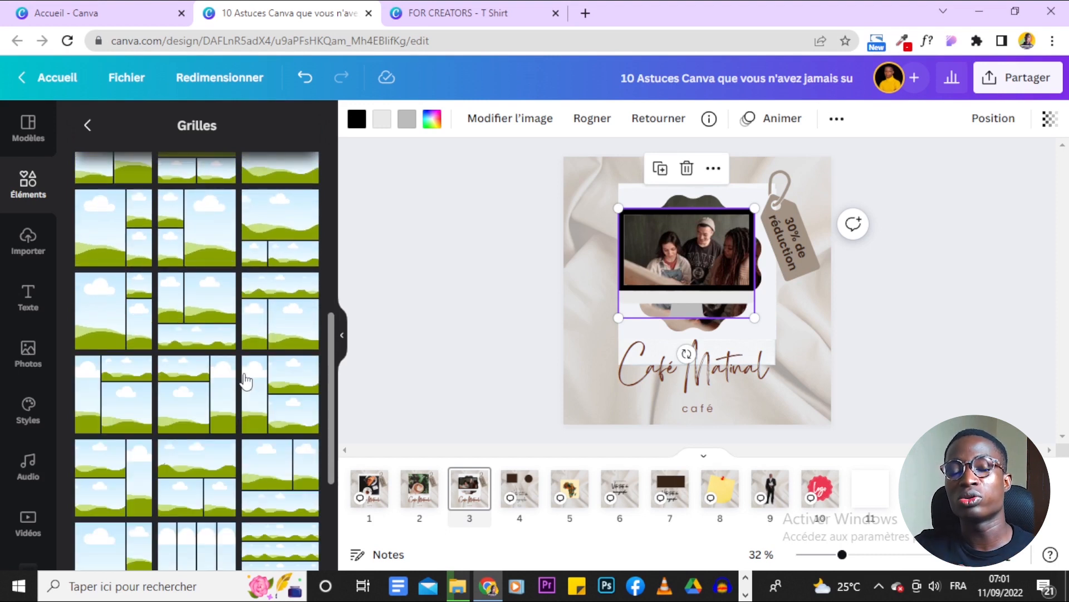
{"action": "scroll", "coordinate": [246, 381], "scroll_direction": "down", "scroll_amount": 3}
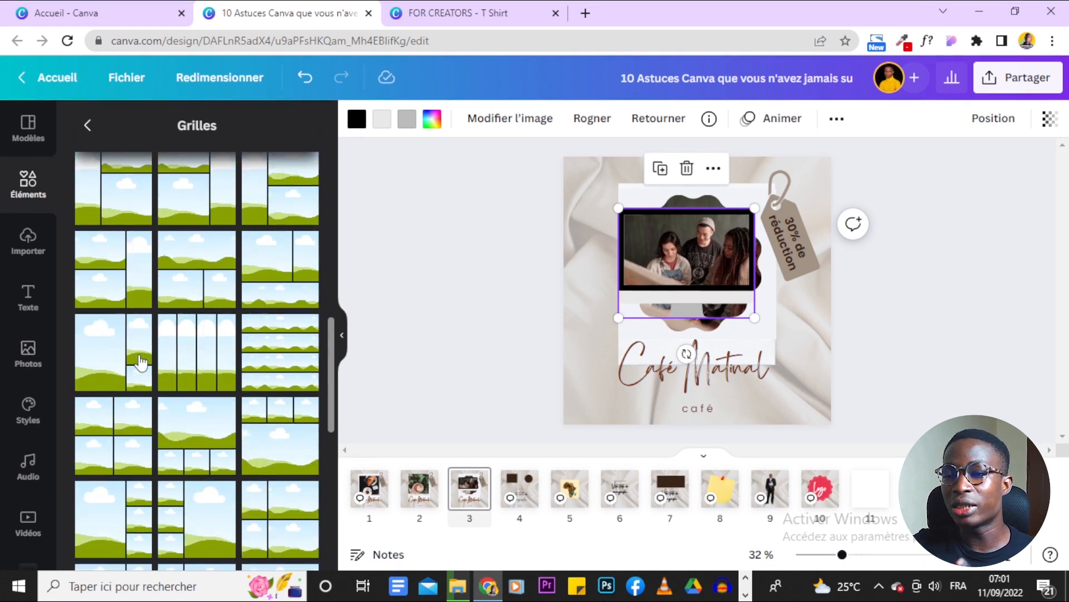
{"action": "left_click", "coordinate": [140, 363]}
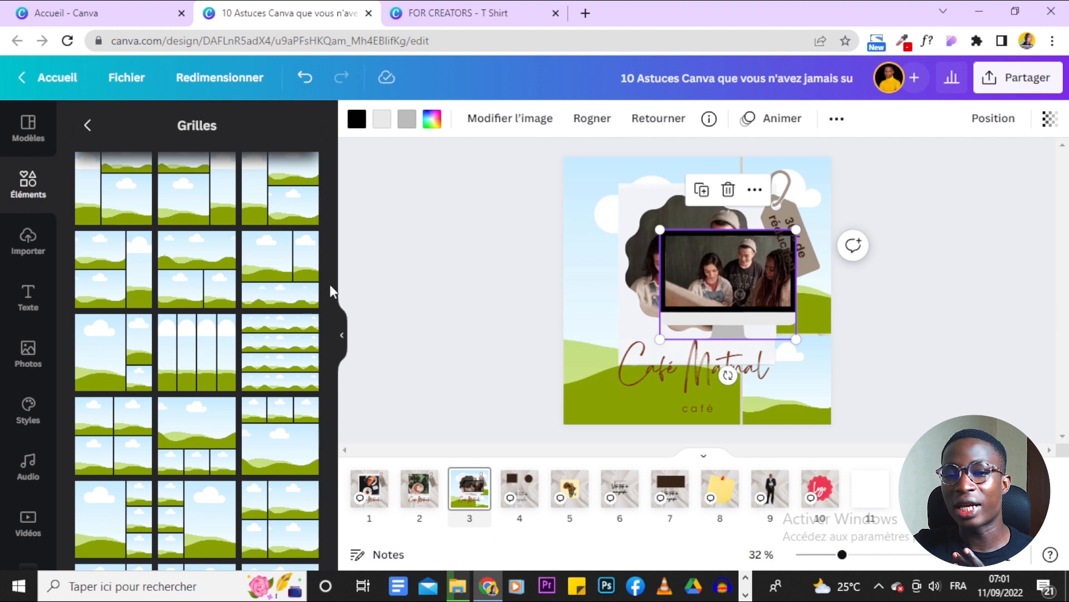
Fill the grid's large cell with the photo of three people and its upper side cell with the striped-shirt worktable photo
{"action": "left_click", "coordinate": [28, 356]}
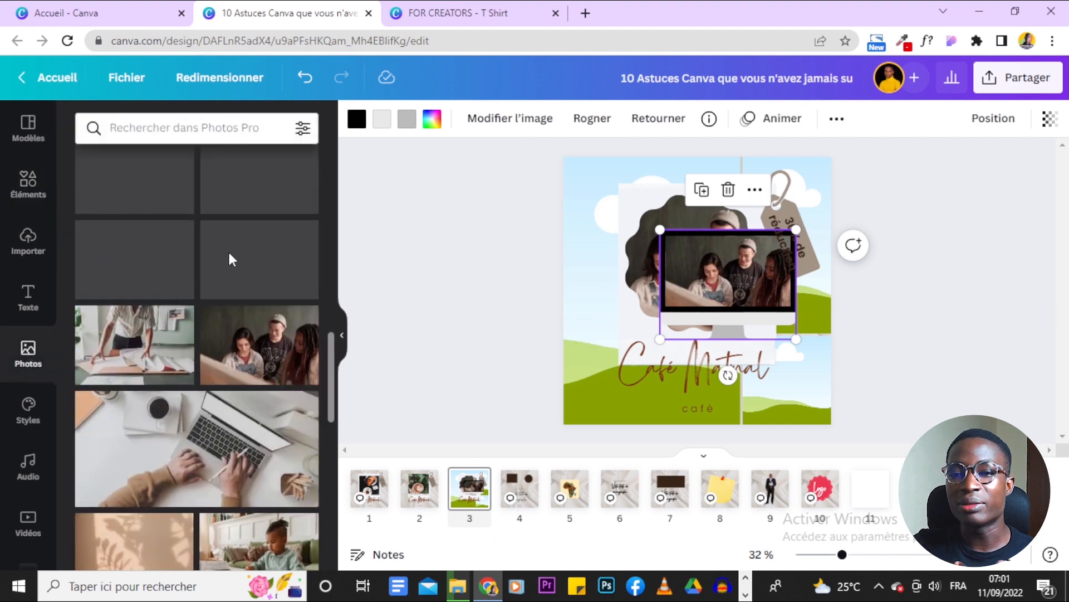
{"action": "left_click_drag", "start_coordinate": [246, 353], "coordinate": [822, 182]}
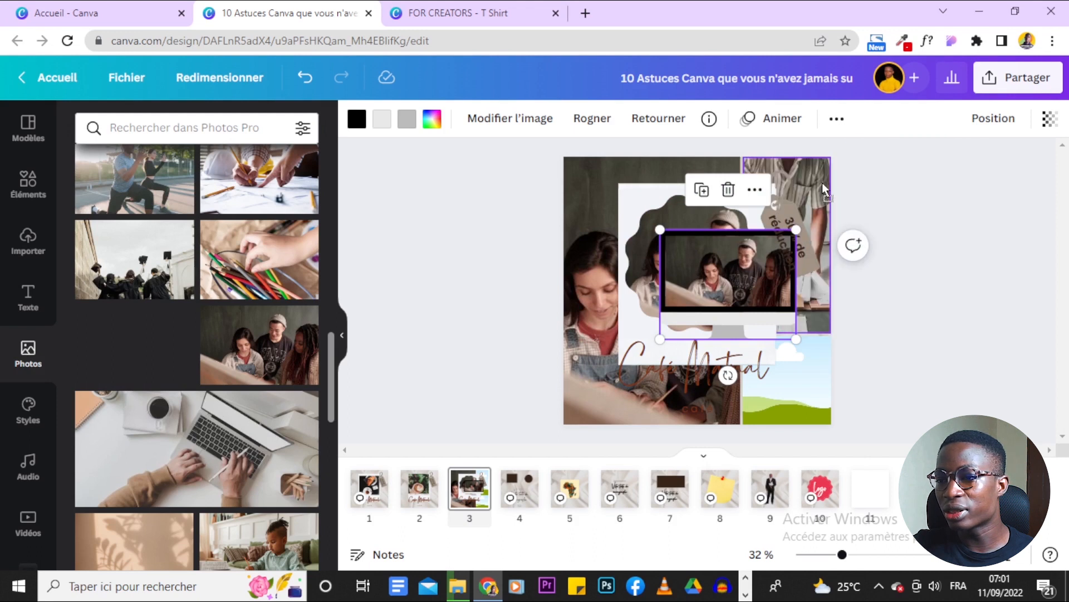
Delete the computer frame, the scalloped photo and the white Polaroid behind it from page 3
{"action": "left_click_drag", "start_coordinate": [674, 279], "coordinate": [643, 231]}
{"action": "left_click", "coordinate": [687, 190]}
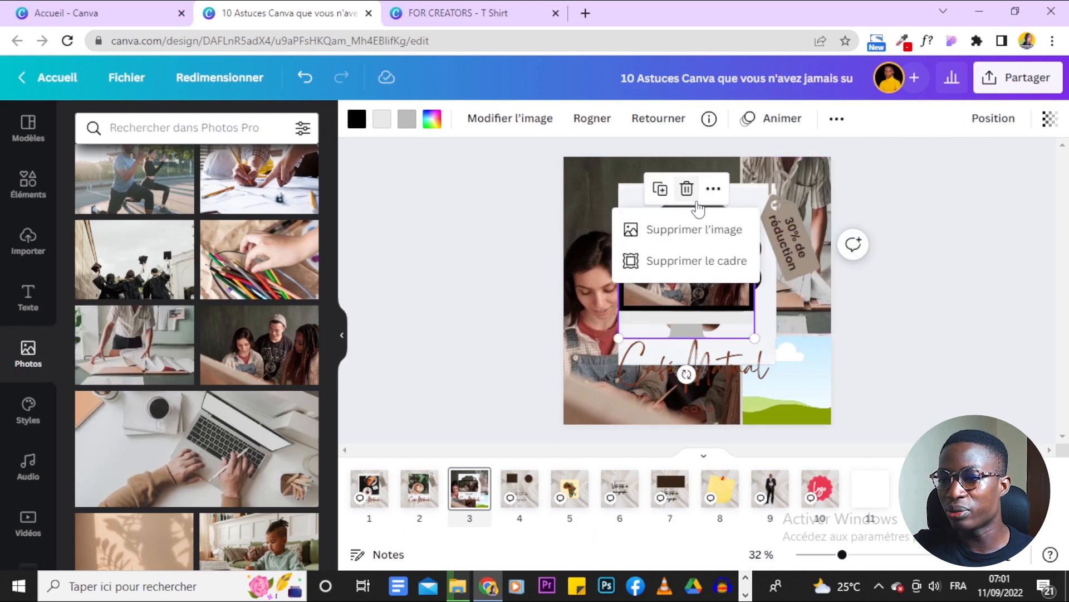
{"action": "left_click", "coordinate": [696, 260]}
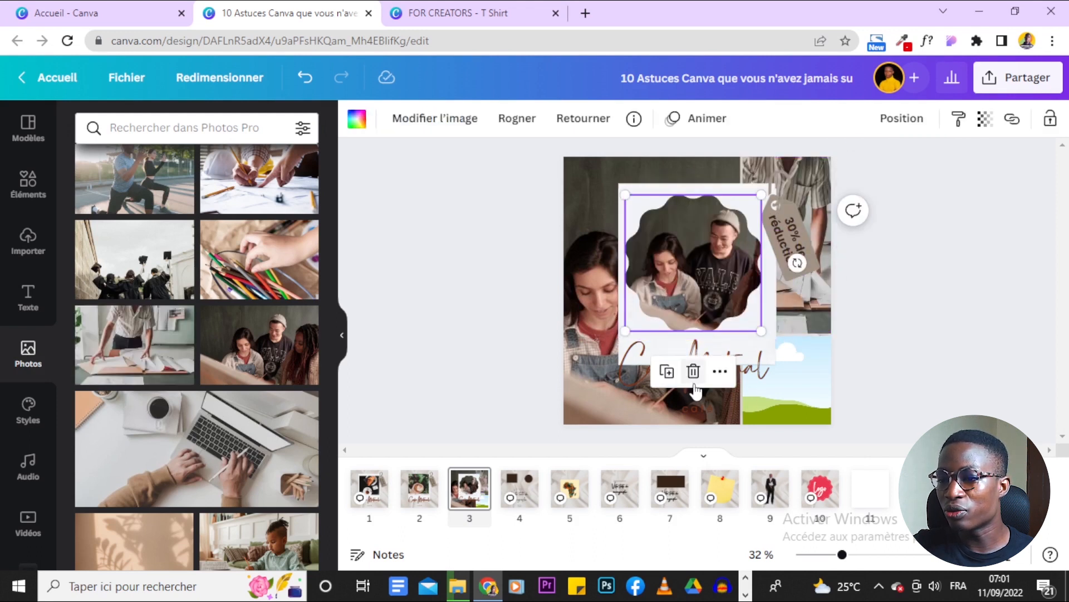
{"action": "left_click", "coordinate": [696, 372]}
{"action": "left_click", "coordinate": [704, 329]}
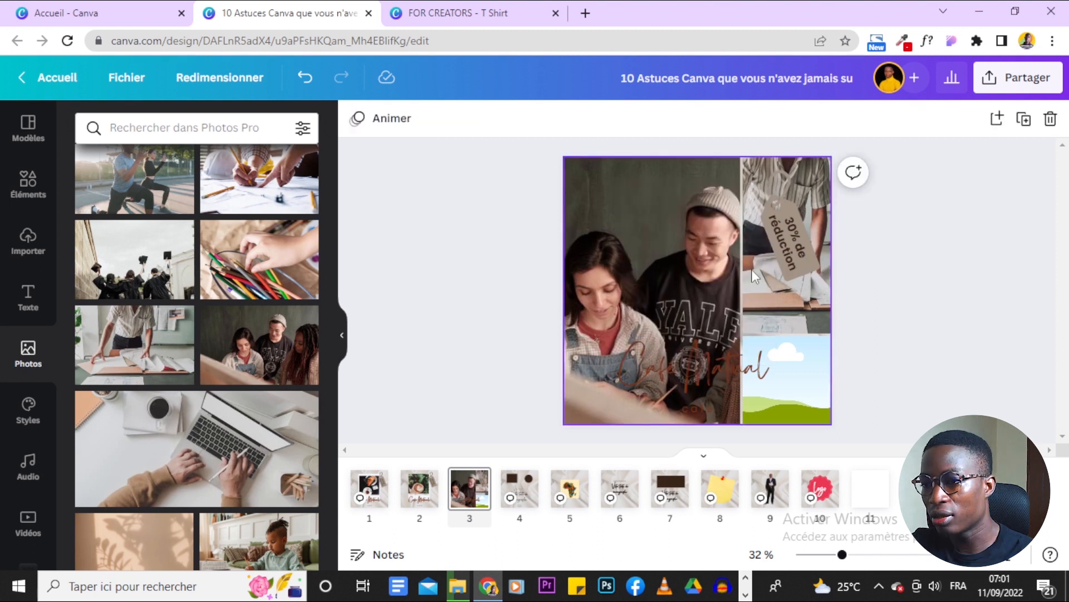
Delete the 30% discount tag and fill the grid's remaining lower side cell with the workout photo
{"action": "left_click", "coordinate": [791, 227]}
{"action": "key", "text": "Delete"}
{"action": "key", "text": "Delete"}
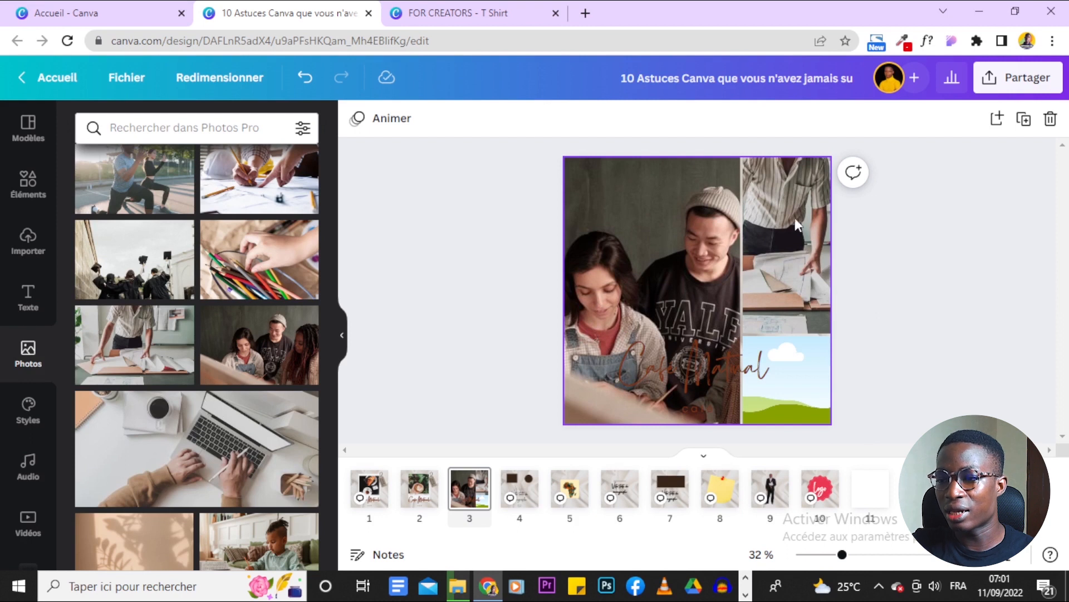
{"action": "left_click_drag", "start_coordinate": [158, 203], "coordinate": [773, 407]}
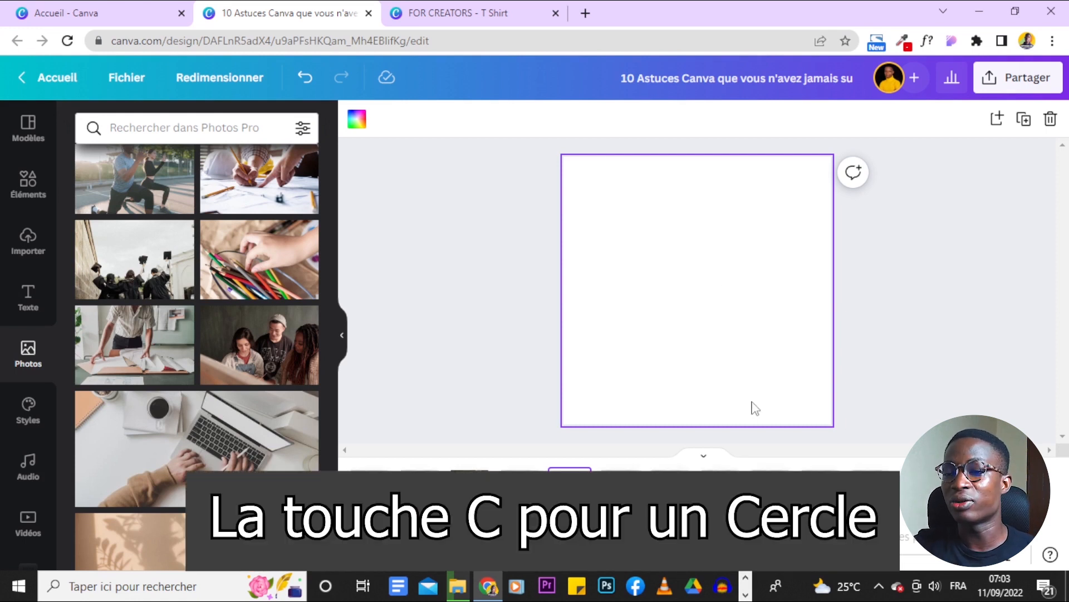
Add a brown circle to the blank page 5, make it slightly smaller and place it in the page's upper-left area
{"action": "key", "text": "c"}
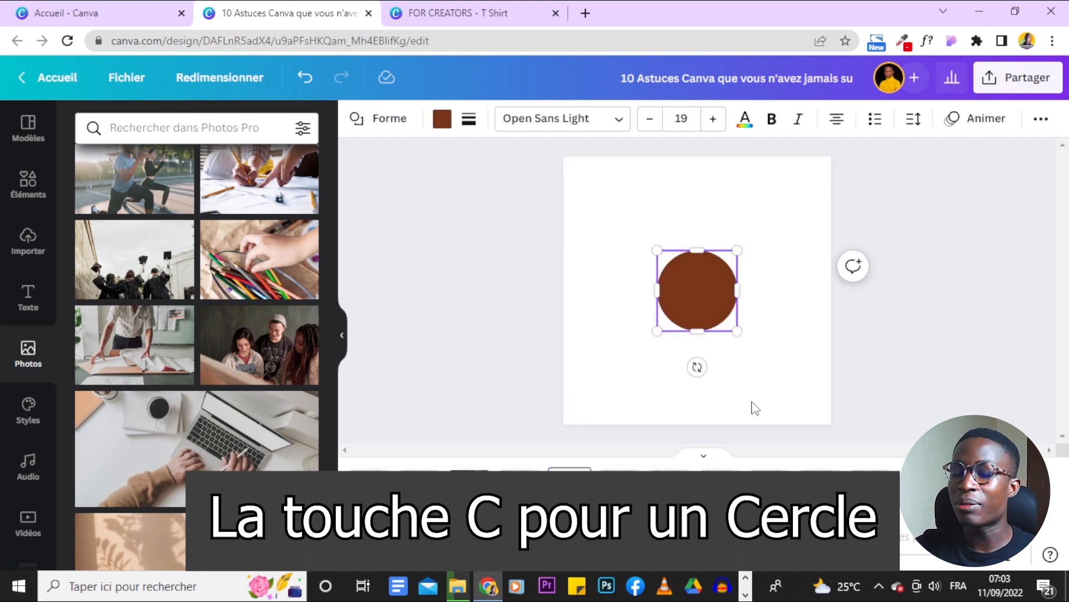
{"action": "left_click_drag", "start_coordinate": [740, 244], "coordinate": [700, 284]}
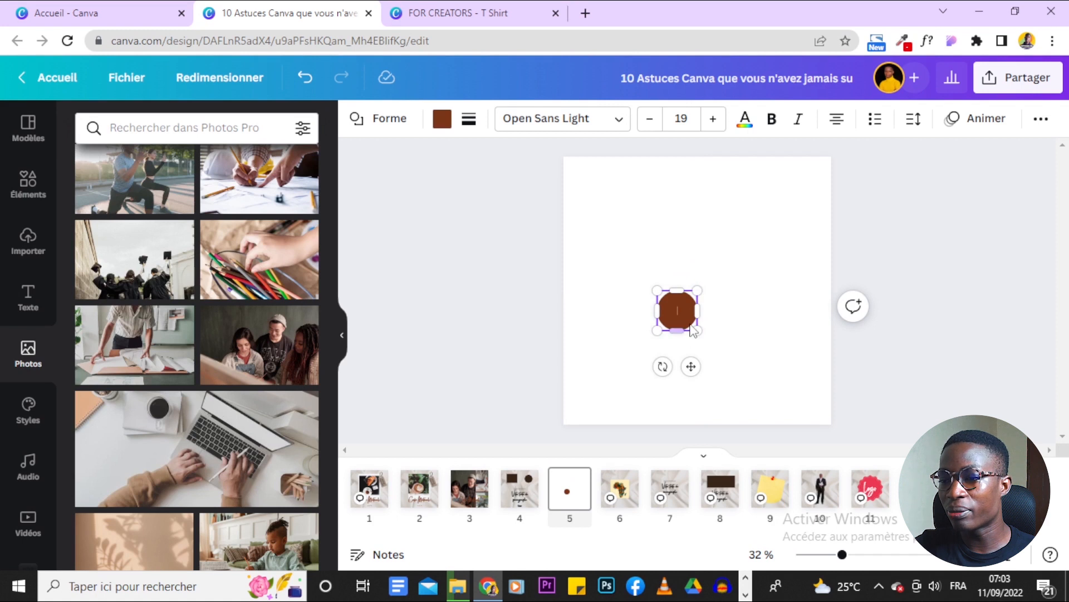
{"action": "left_click_drag", "start_coordinate": [701, 330], "coordinate": [726, 359]}
{"action": "left_click_drag", "start_coordinate": [689, 310], "coordinate": [623, 210]}
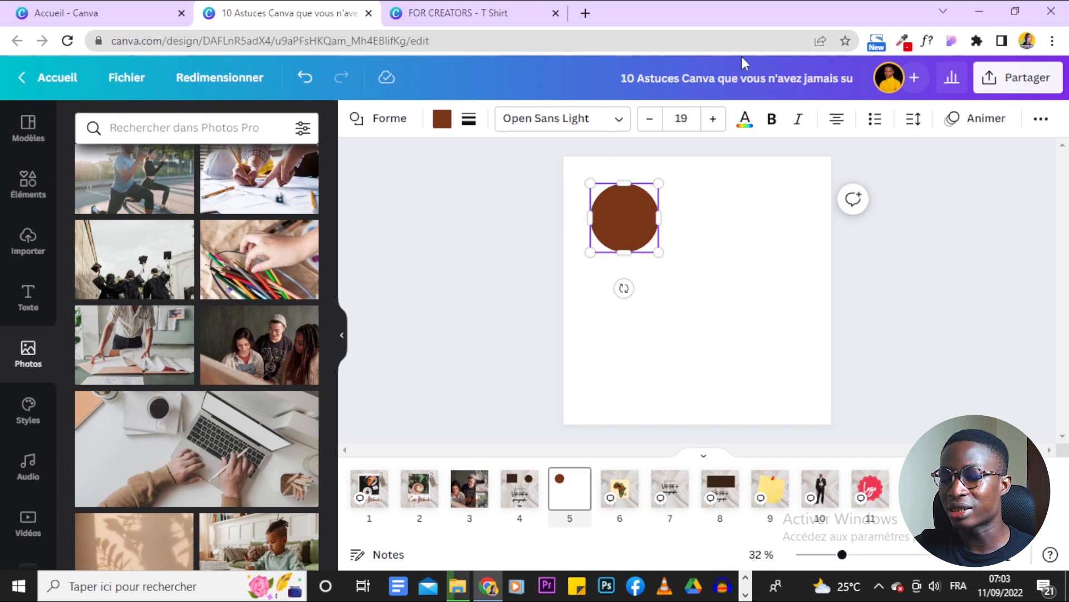
{"action": "left_click", "coordinate": [941, 307]}
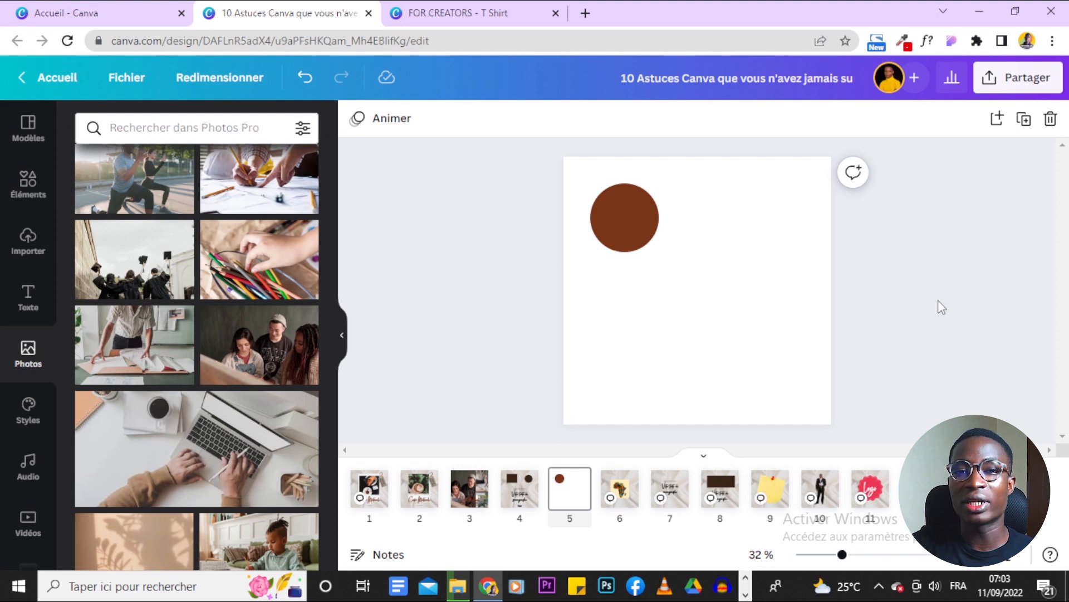
Add a brown rectangle to page 5, widen it and place it just right of the circle
{"action": "key", "text": "r"}
{"action": "key", "text": "r"}
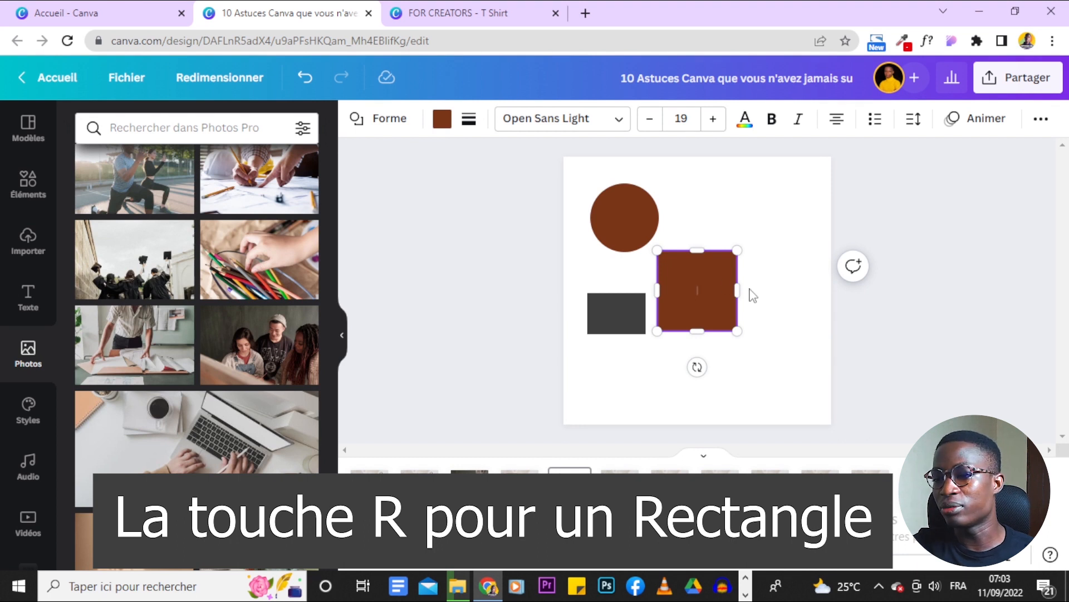
{"action": "left_click_drag", "start_coordinate": [735, 293], "coordinate": [790, 301]}
{"action": "left_click", "coordinate": [818, 279]}
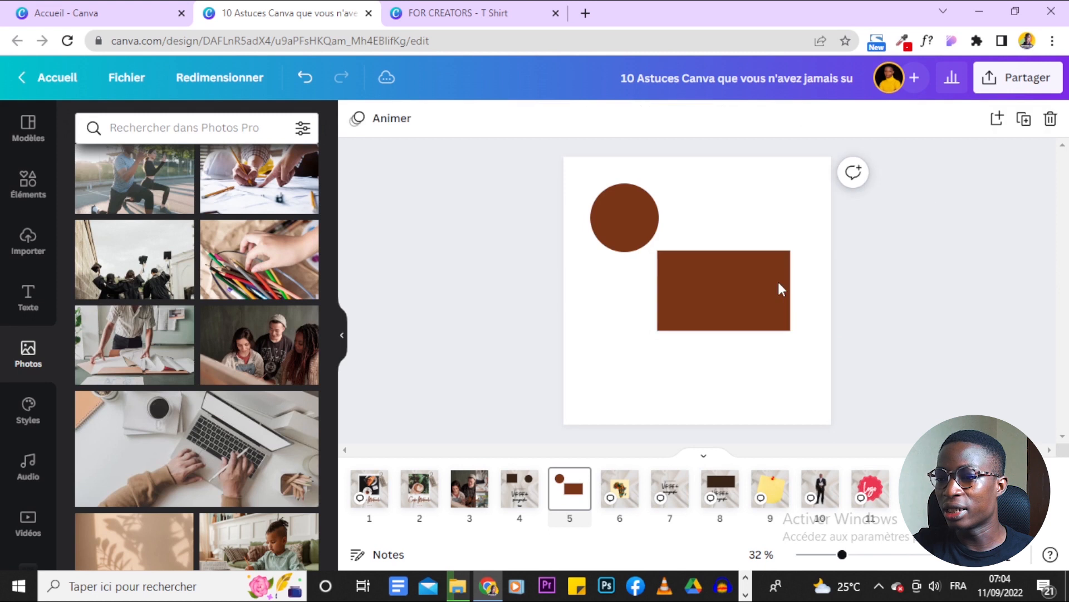
{"action": "left_click_drag", "start_coordinate": [690, 317], "coordinate": [711, 265]}
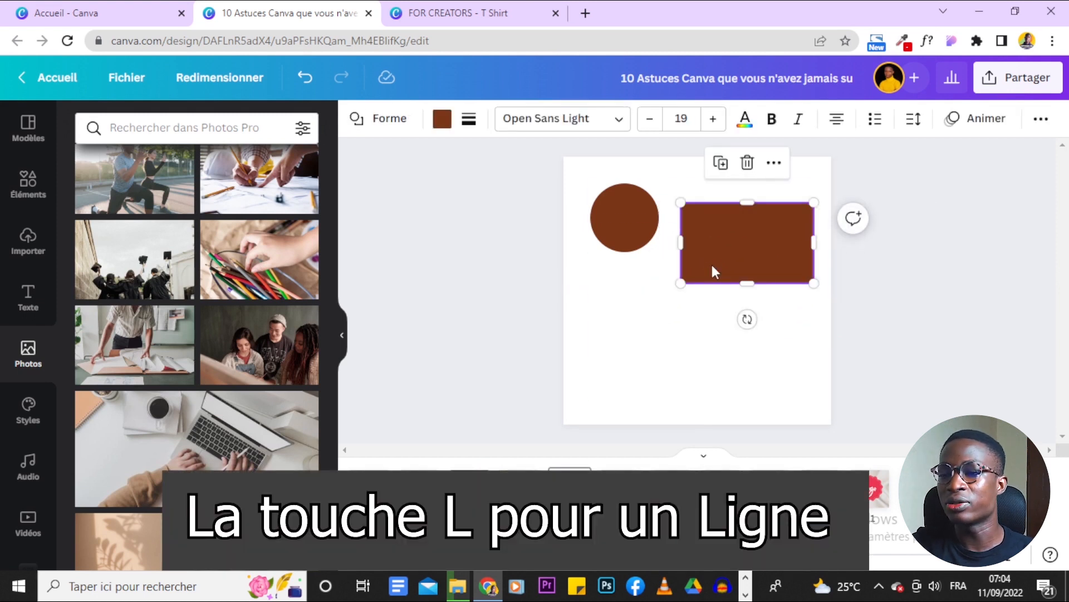
Add a horizontal line to page 5, lengthen it and position it level below the circle and rectangle
{"action": "left_click", "coordinate": [825, 366]}
{"action": "key", "text": "l"}
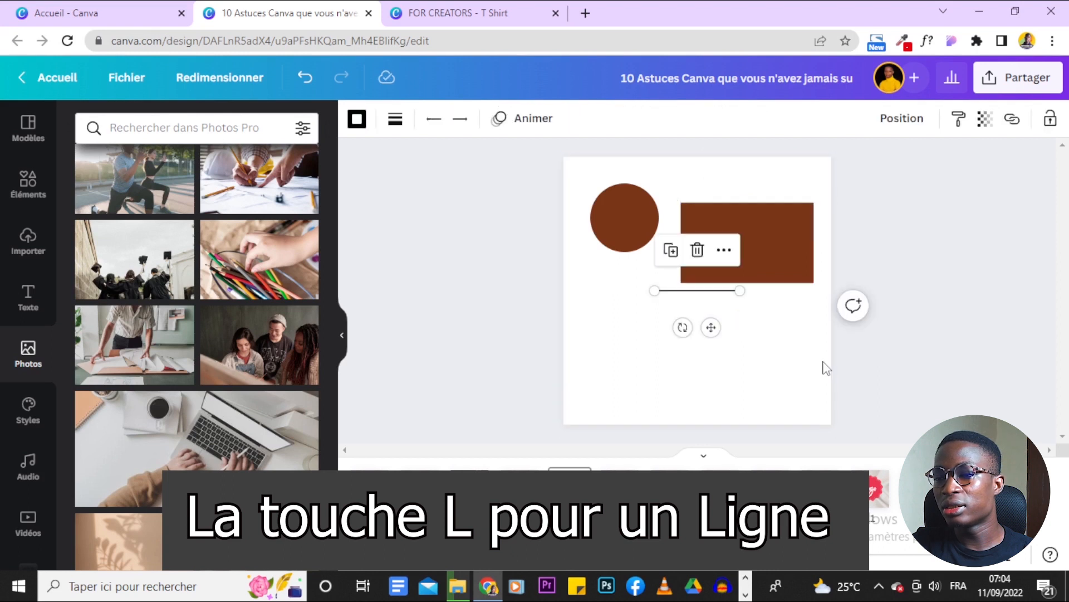
{"action": "left_click_drag", "start_coordinate": [655, 289], "coordinate": [608, 335]}
{"action": "left_click_drag", "start_coordinate": [745, 290], "coordinate": [747, 335]}
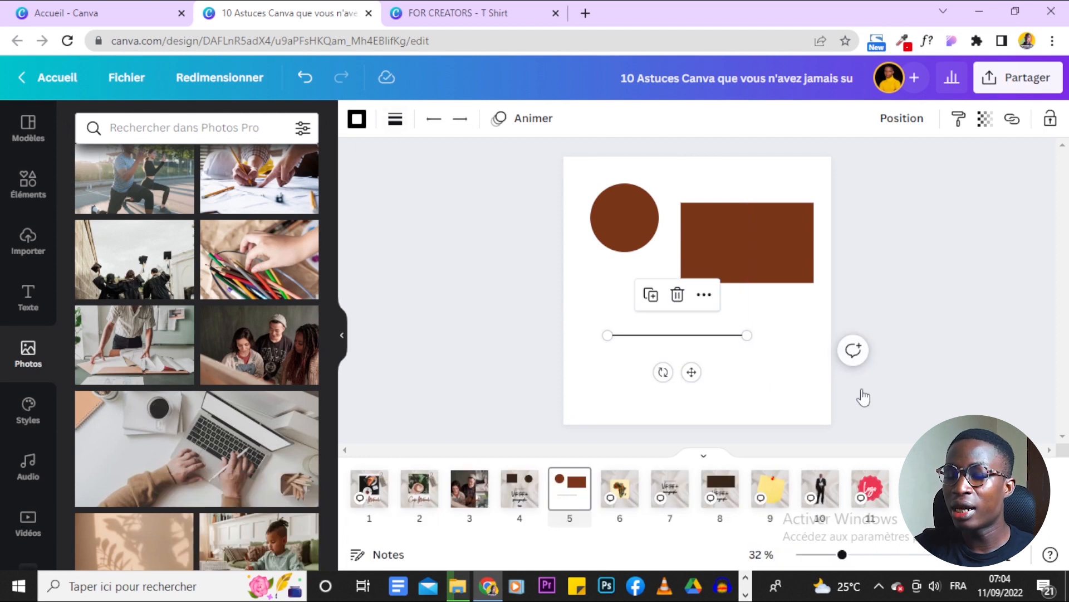
{"action": "left_click", "coordinate": [829, 368]}
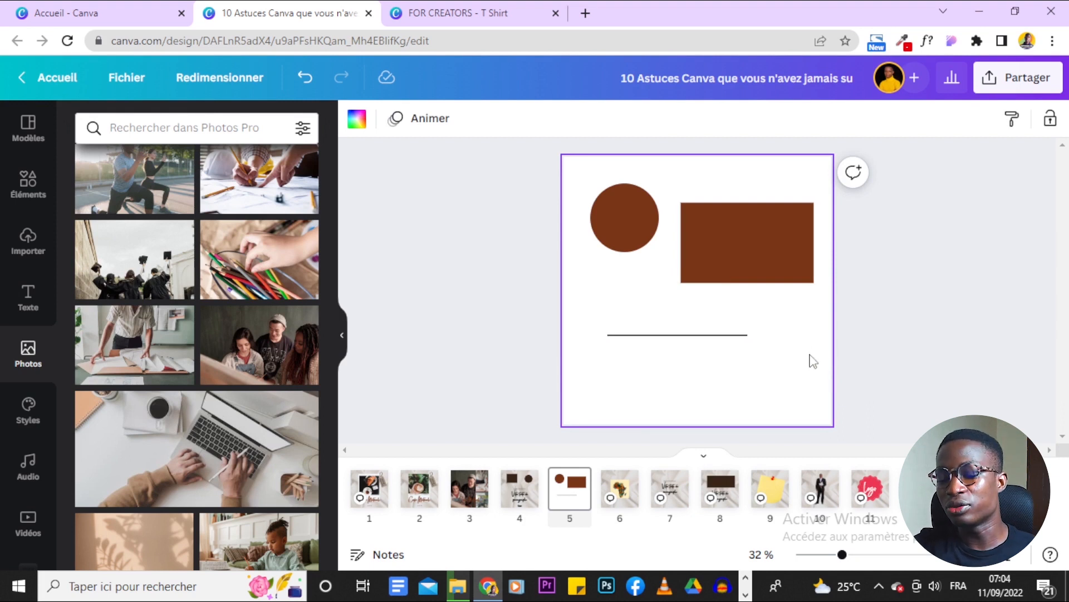
Add a default paragraph text box to page 5 and place it below the line at the page's lower edge
{"action": "key", "text": "t"}
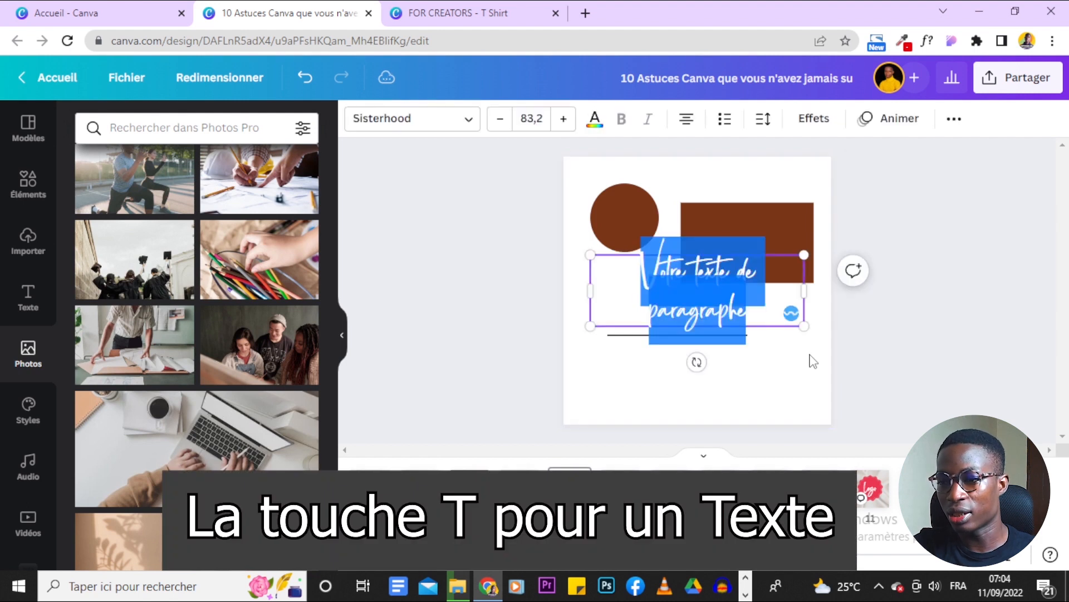
{"action": "left_click", "coordinate": [983, 211]}
{"action": "left_click_drag", "start_coordinate": [690, 269], "coordinate": [695, 367]}
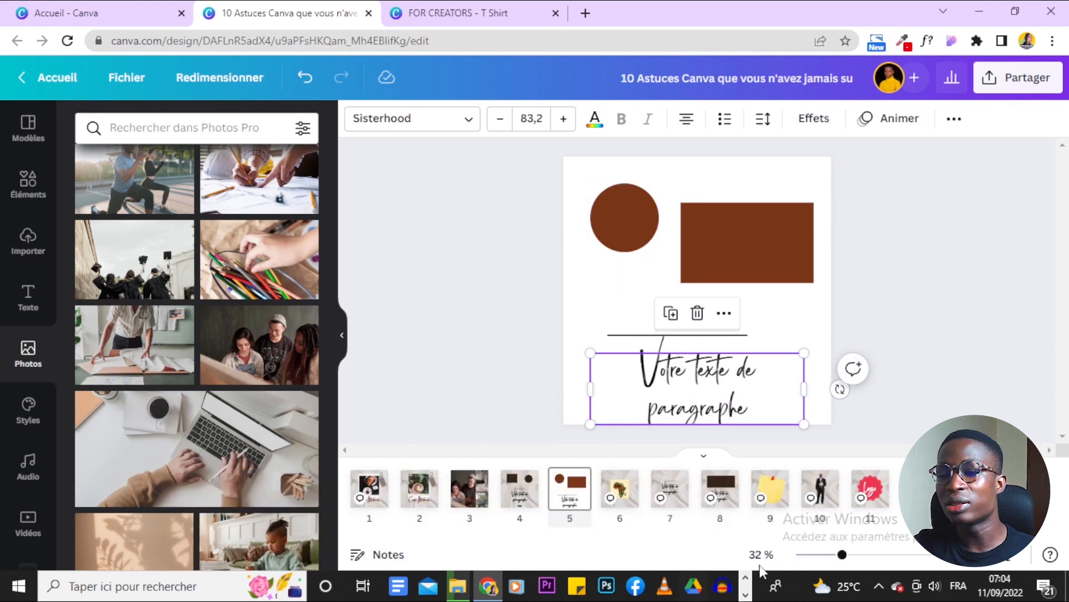
{"action": "left_click", "coordinate": [890, 233]}
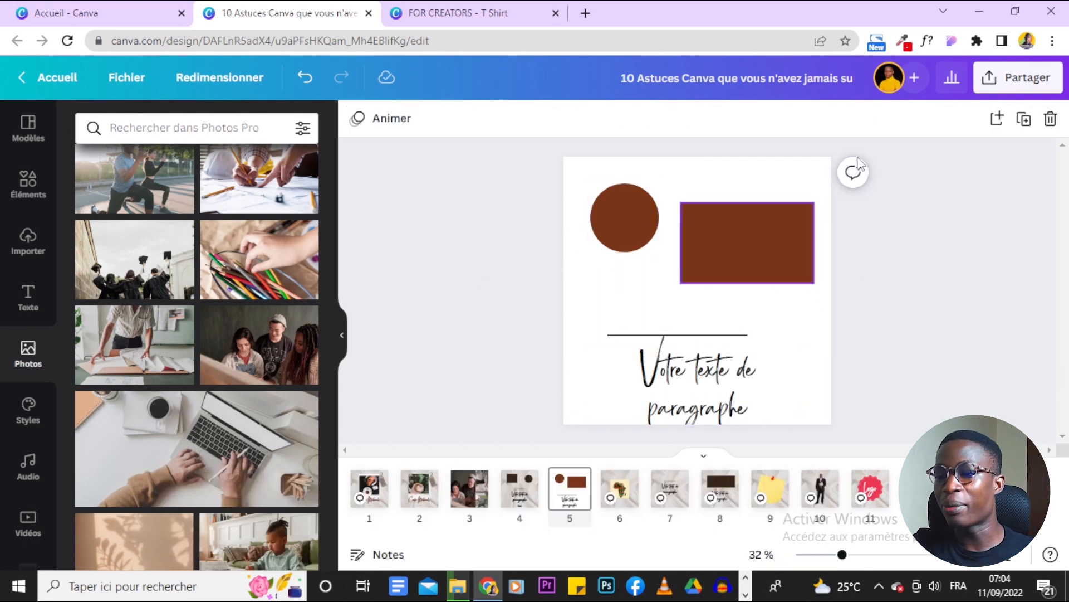
Duplicate the rectangle and the circle on page 5, placing each copy below its original, and deselect
{"action": "left_click", "coordinate": [682, 242]}
{"action": "key", "text": "ctrl+d"}
{"action": "left_click", "coordinate": [633, 220]}
{"action": "key", "text": "ctrl+d"}
{"action": "left_click_drag", "start_coordinate": [644, 227], "coordinate": [638, 300]}
{"action": "left_click", "coordinate": [710, 280]}
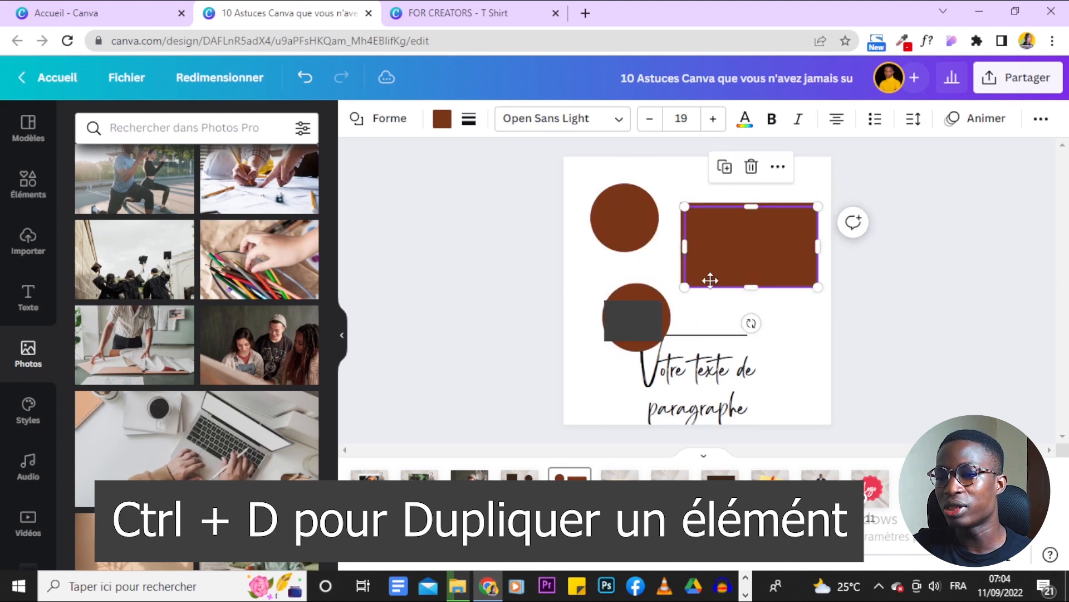
{"action": "key", "text": "ctrl+d"}
{"action": "left_click_drag", "start_coordinate": [710, 280], "coordinate": [727, 323]}
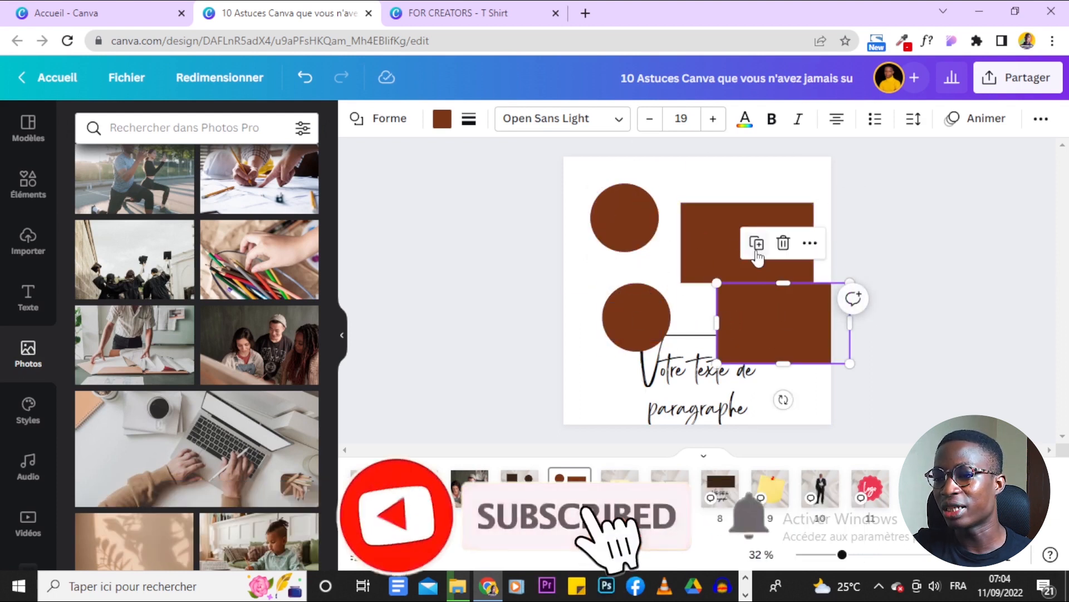
{"action": "left_click", "coordinate": [1041, 119]}
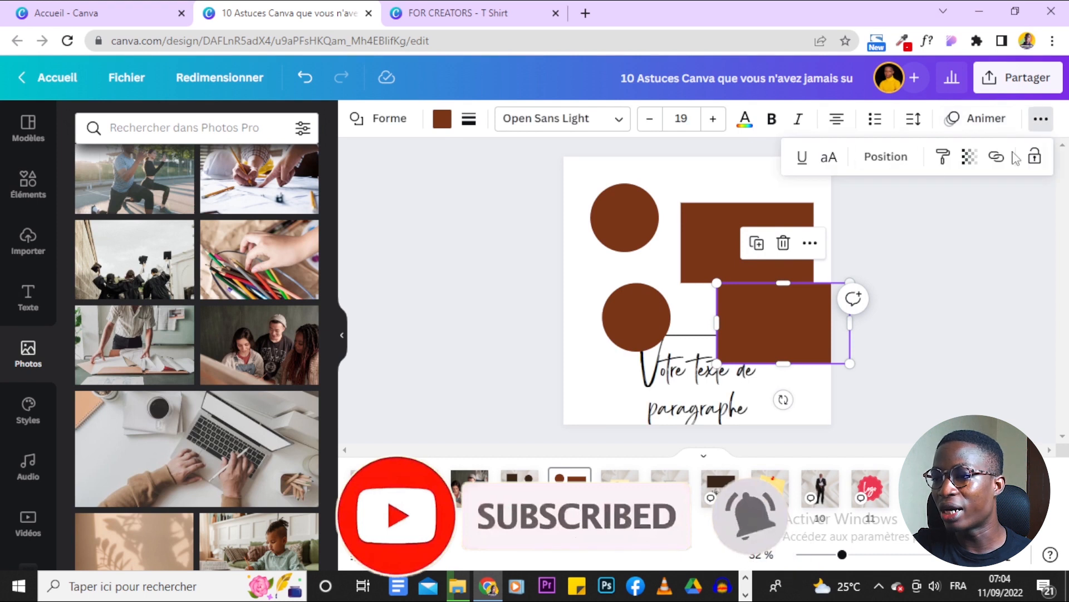
{"action": "left_click", "coordinate": [950, 278]}
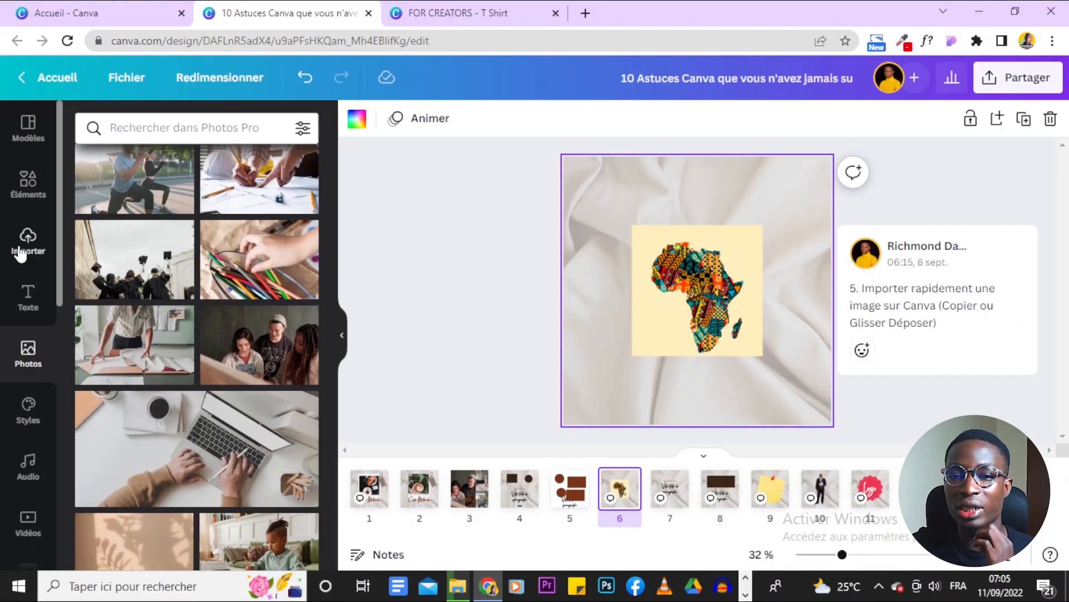
Open the uploads and view the images offered from the Téléchargements folder in the file import dialog
{"action": "left_click", "coordinate": [21, 253]}
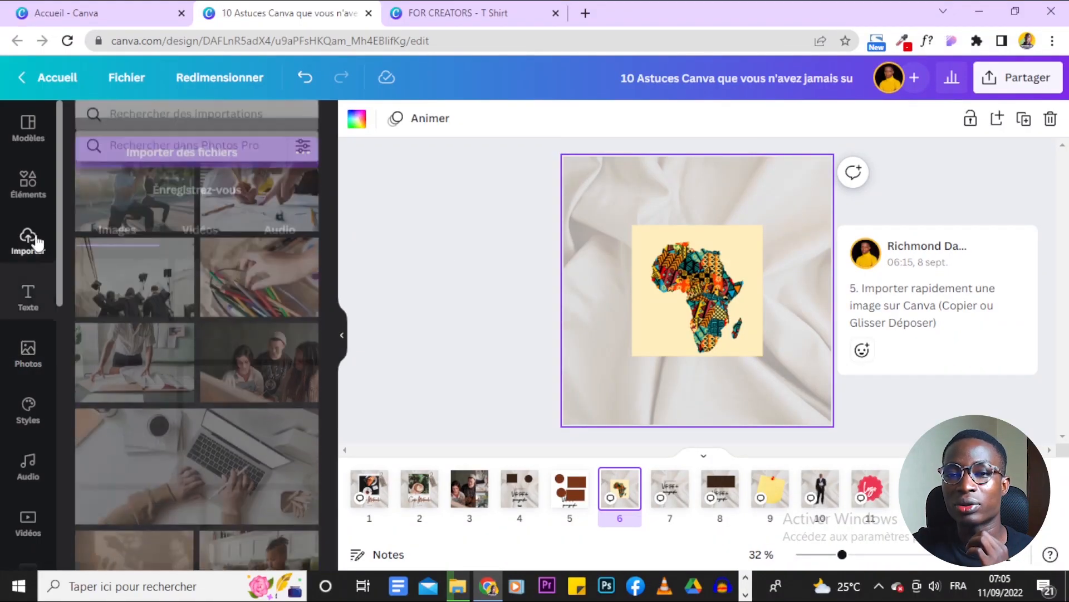
{"action": "left_click", "coordinate": [181, 166]}
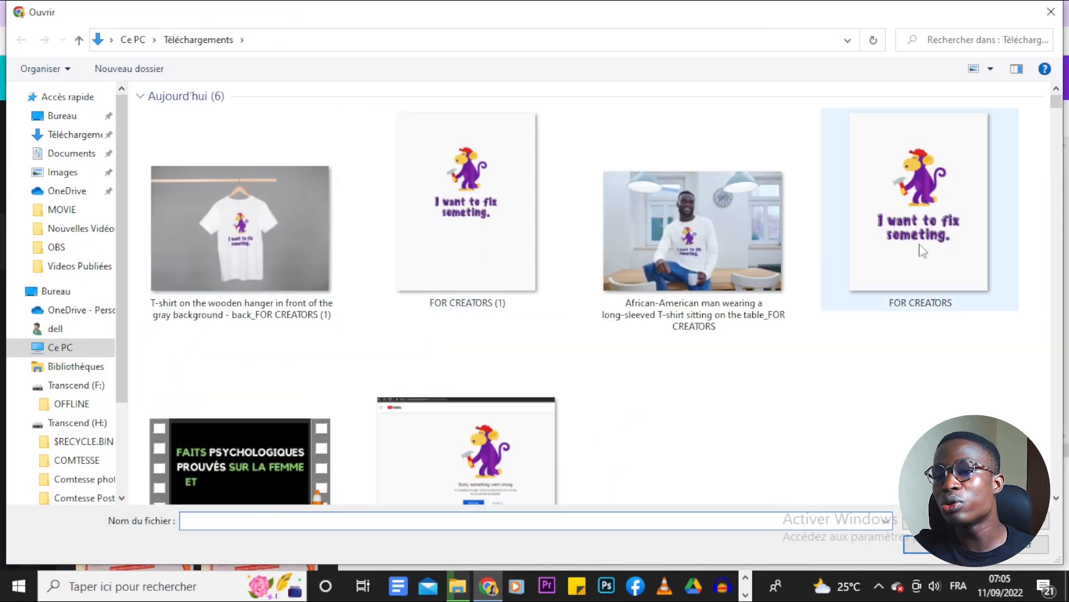
{"action": "left_click", "coordinate": [1051, 11]}
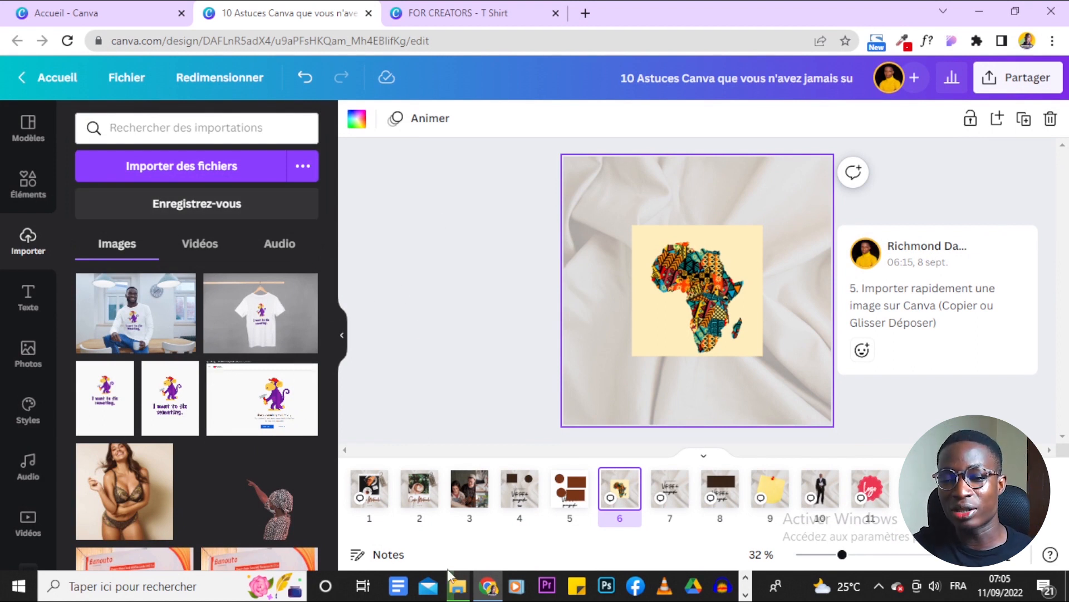
Switch to File Explorer, open Téléchargements and bring the image FOR CREATORS (1) directly onto page 6 of the Canva design
{"action": "left_click", "coordinate": [166, 585]}
{"action": "left_click", "coordinate": [384, 157]}
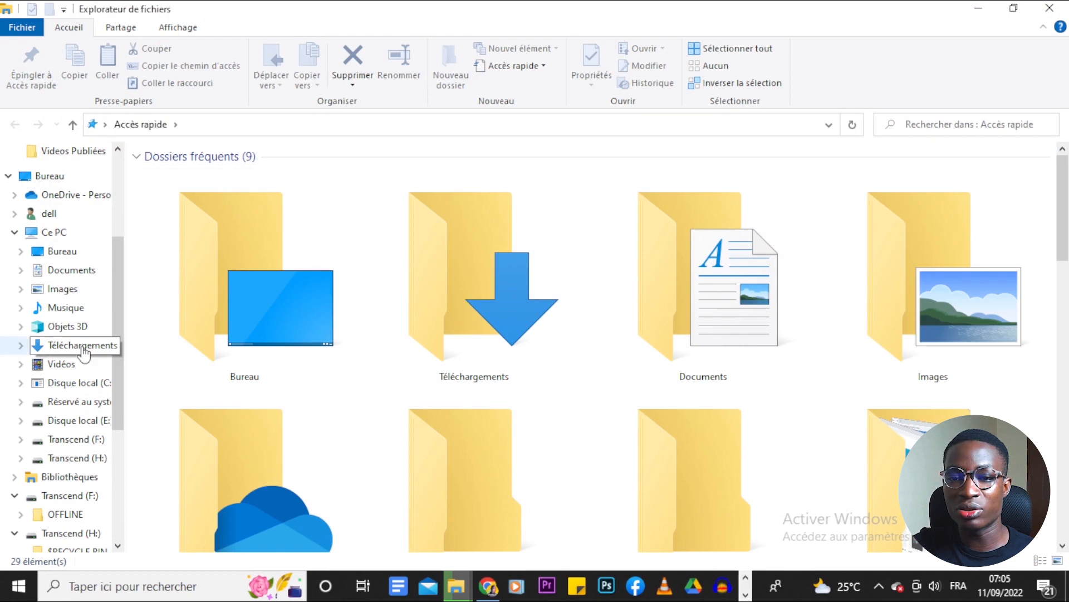
{"action": "left_click", "coordinate": [83, 346]}
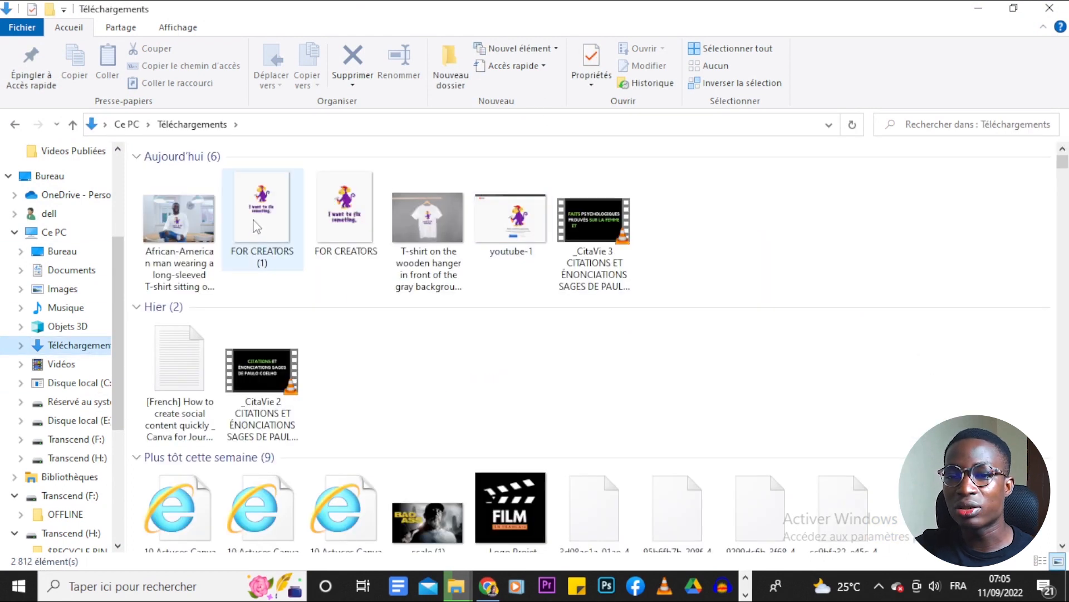
{"action": "left_click_drag", "start_coordinate": [259, 207], "coordinate": [780, 311]}
{"action": "left_click_drag", "start_coordinate": [256, 209], "coordinate": [659, 311]}
{"action": "key", "text": "alt+Tab"}
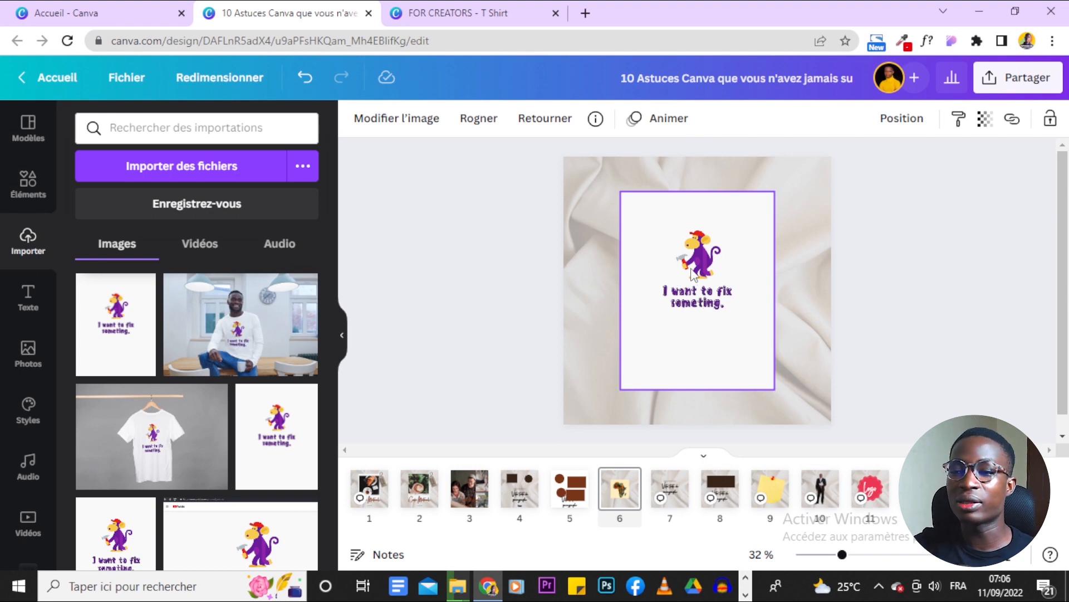
{"action": "left_click", "coordinate": [915, 271]}
{"action": "left_click", "coordinate": [731, 293]}
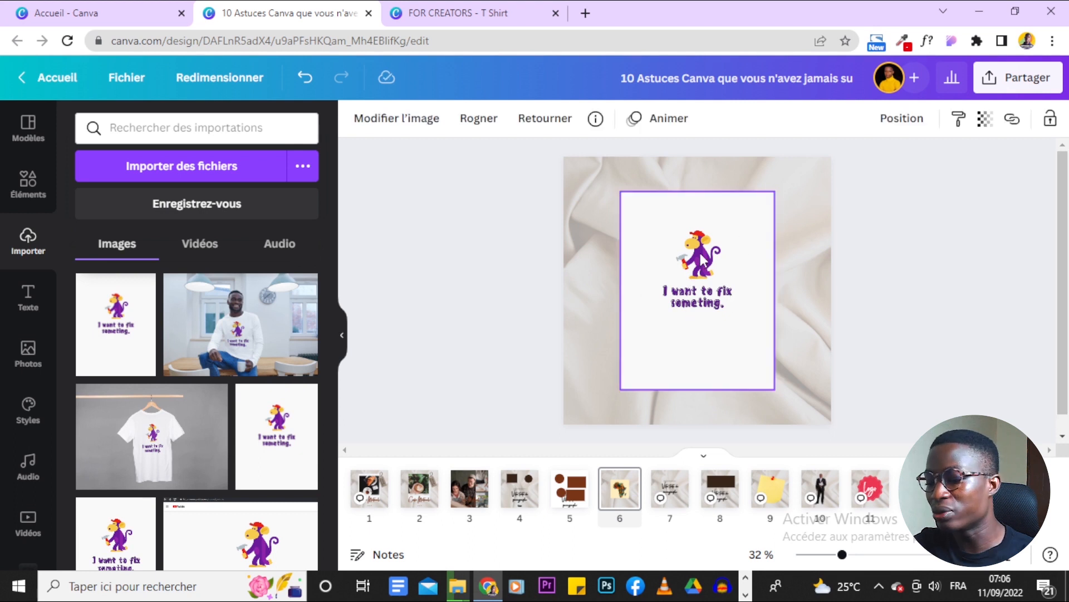
Delete the monkey image from page 6 and search Google Images for "afric" in a new browser tab
{"action": "key", "text": "Delete"}
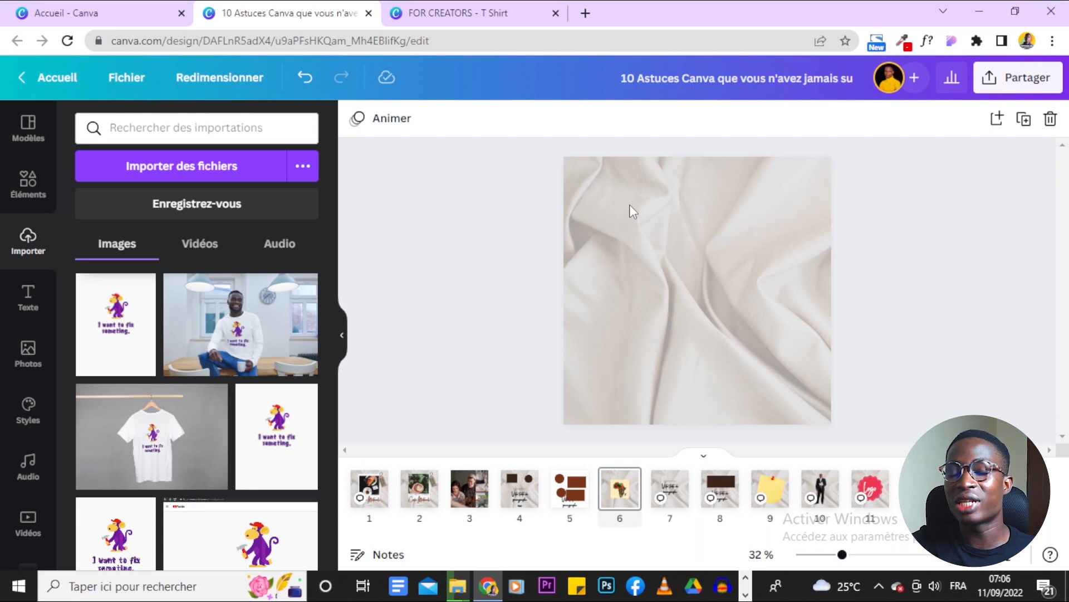
{"action": "left_click", "coordinate": [585, 12]}
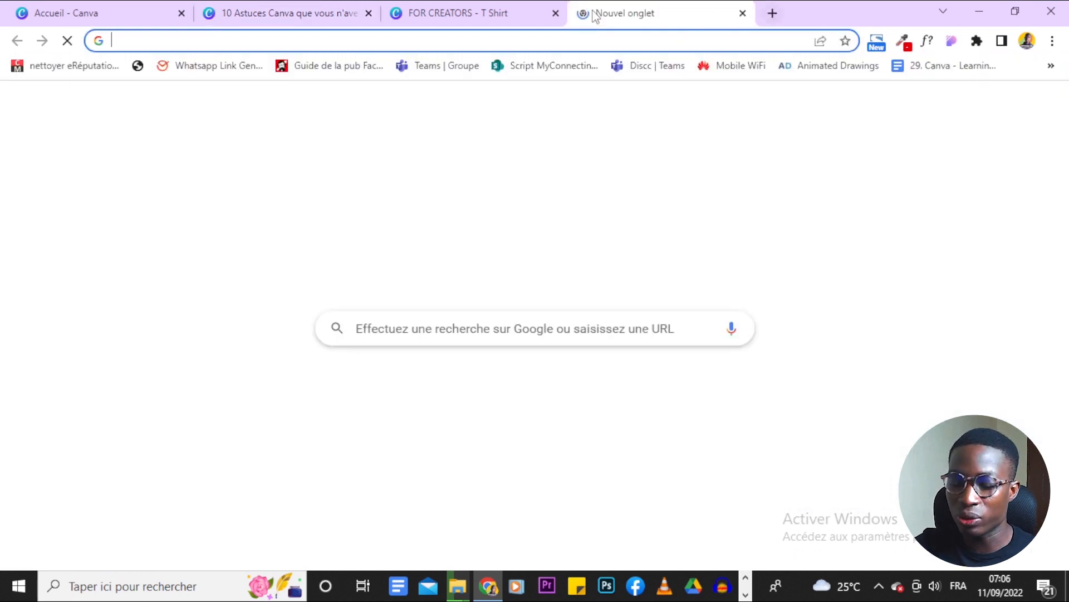
{"action": "type", "text": "afri"}
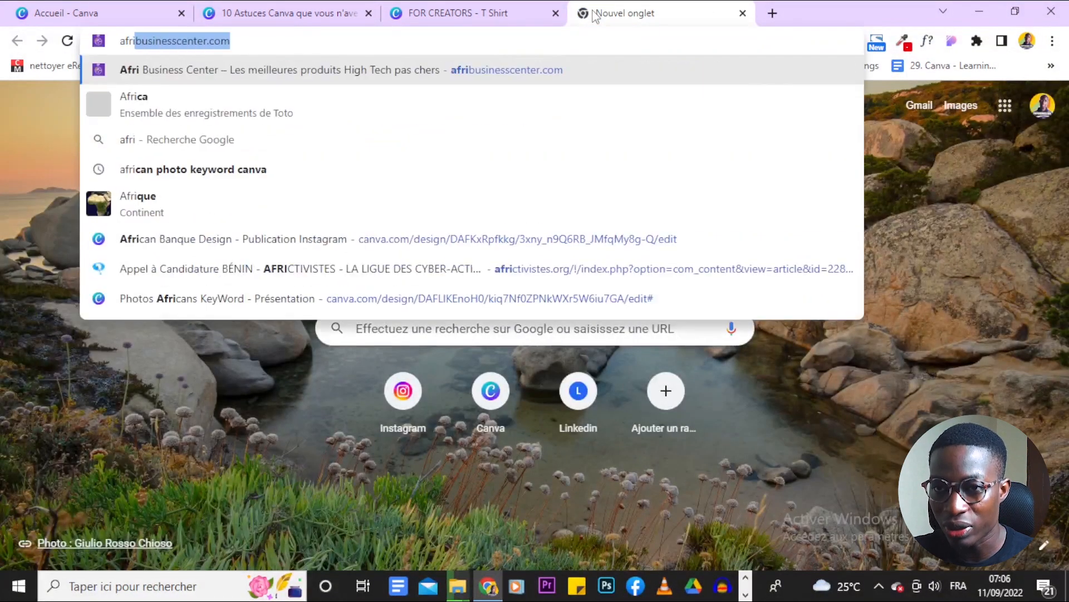
{"action": "type", "text": "ca"}
{"action": "key", "text": "BackSpace"}
{"action": "key", "text": "Return"}
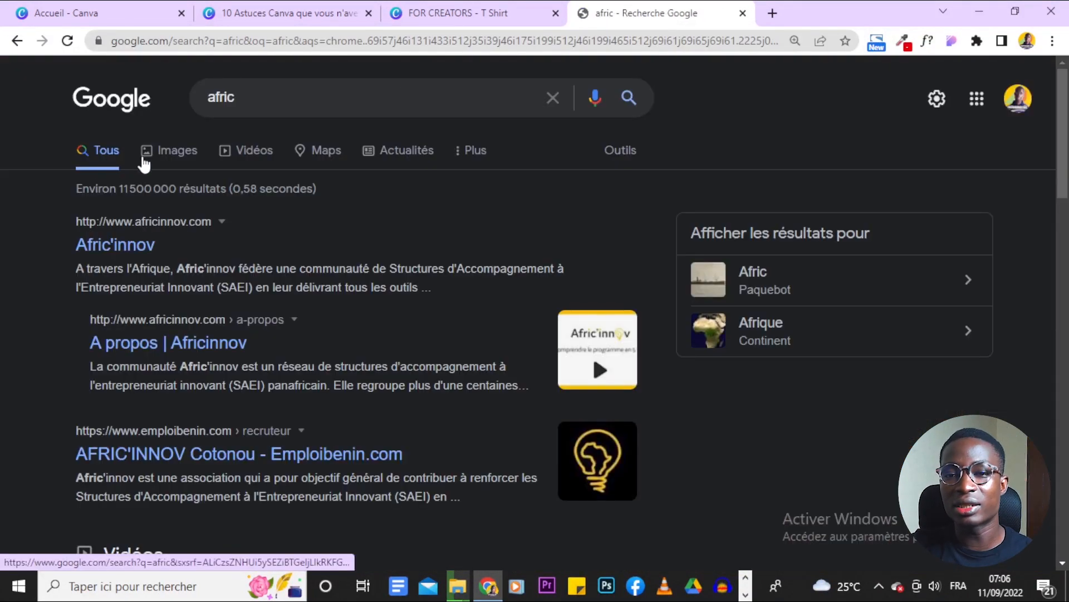
{"action": "left_click", "coordinate": [139, 160]}
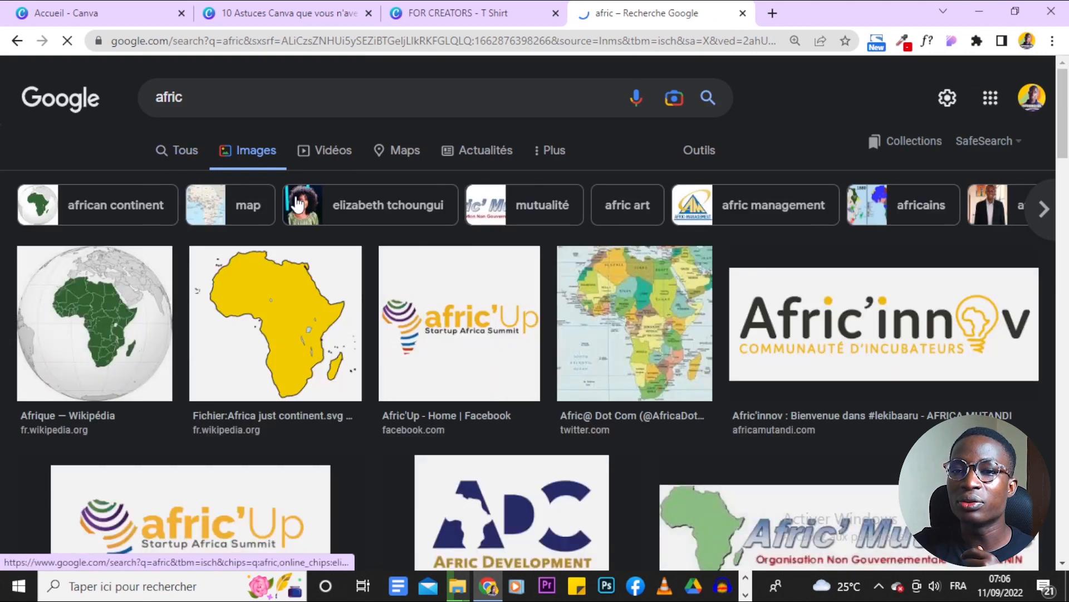
{"action": "scroll", "coordinate": [503, 228], "scroll_direction": "down", "scroll_amount": 1}
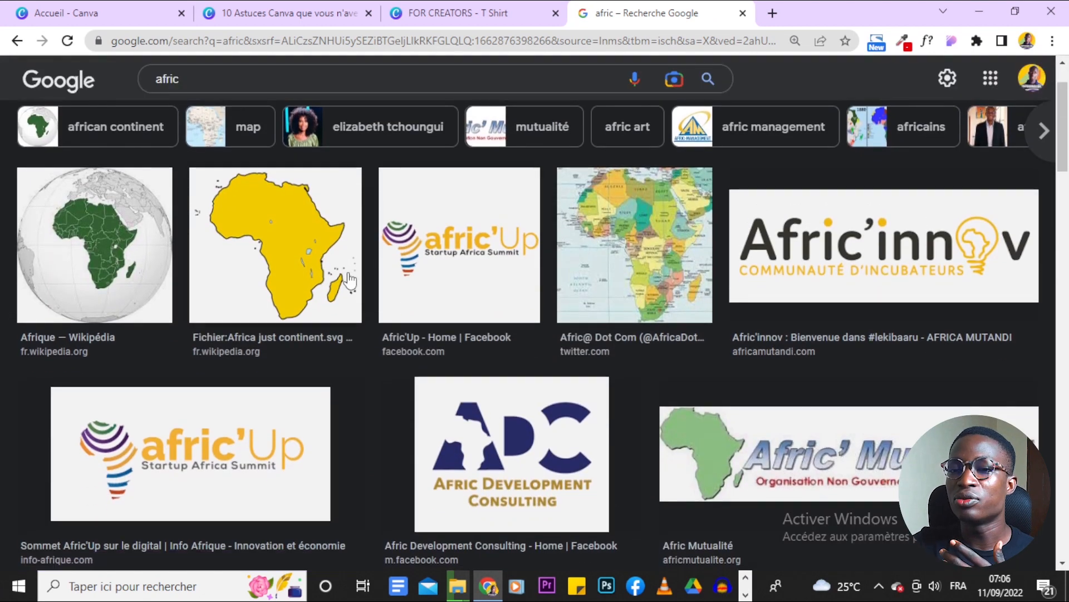
Copy the yellow Africa map image from the Google Images results
{"action": "left_click", "coordinate": [501, 12]}
{"action": "left_click", "coordinate": [618, 9]}
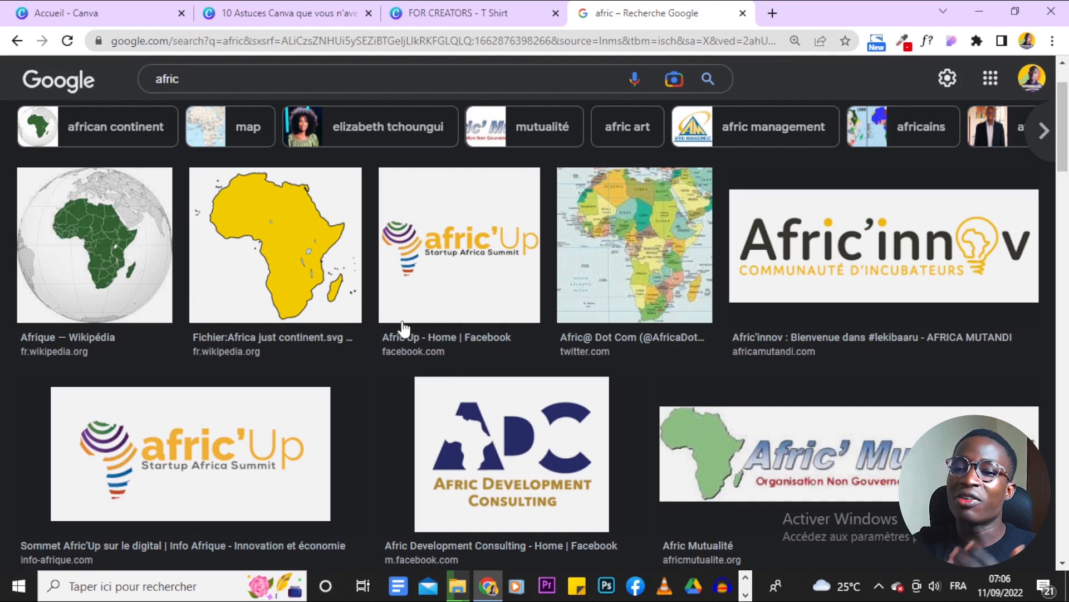
{"action": "right_click", "coordinate": [315, 261]}
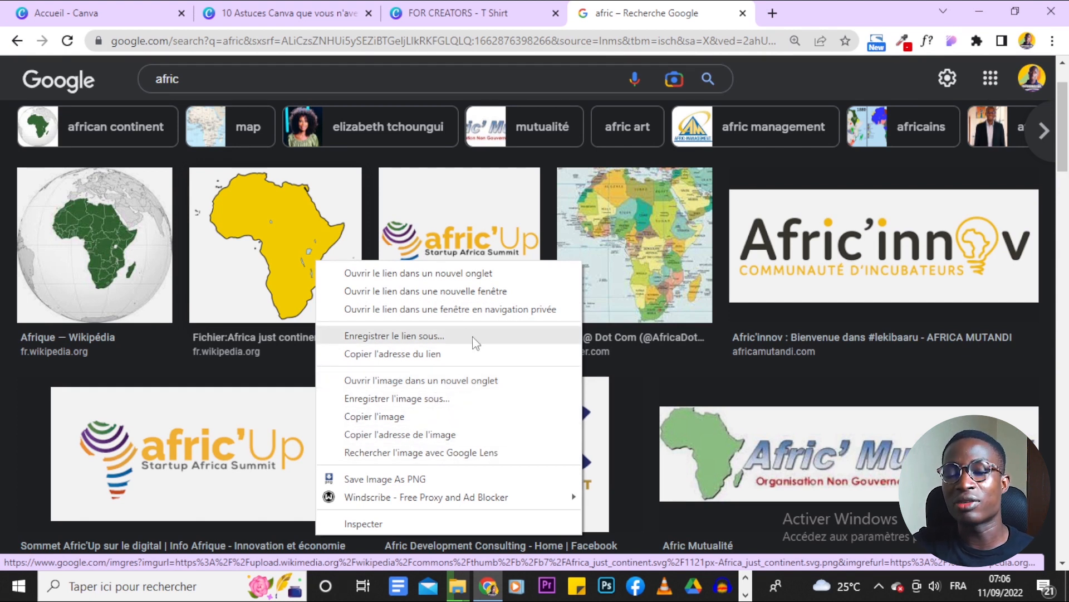
{"action": "right_click", "coordinate": [250, 205]}
{"action": "left_click", "coordinate": [322, 359]}
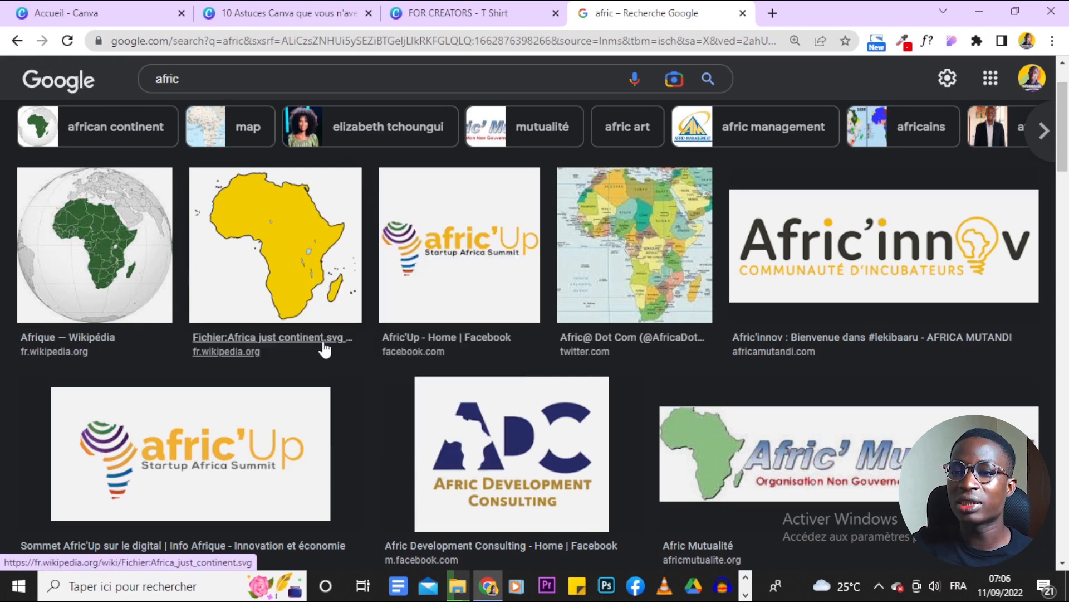
Return to the 10 Astuces Canva design and paste the copied Africa map onto page 6
{"action": "left_click", "coordinate": [440, 13]}
{"action": "left_click", "coordinate": [637, 332]}
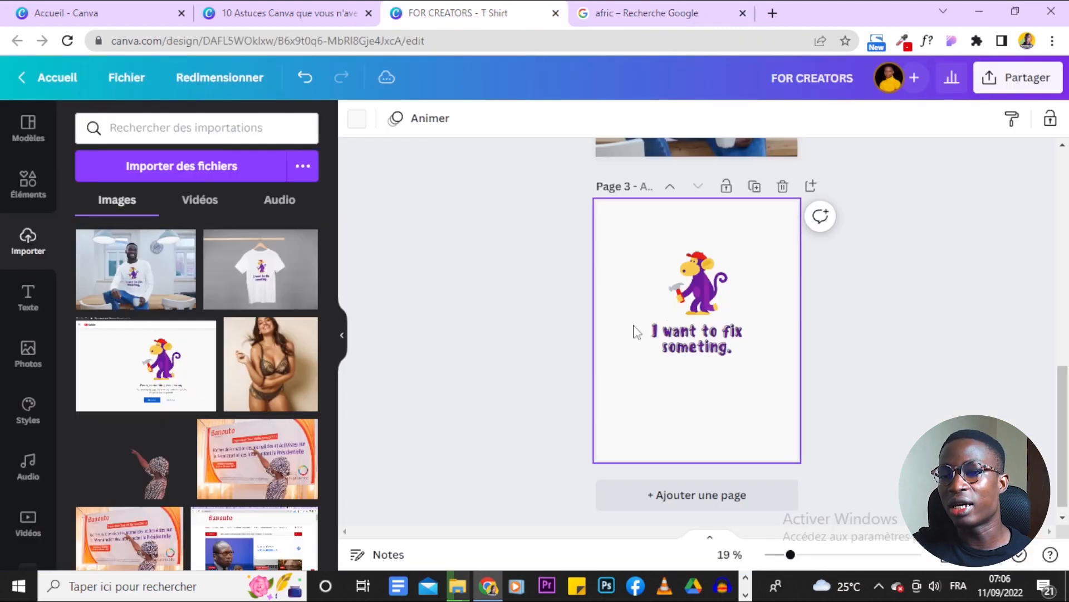
{"action": "left_click", "coordinate": [310, 9]}
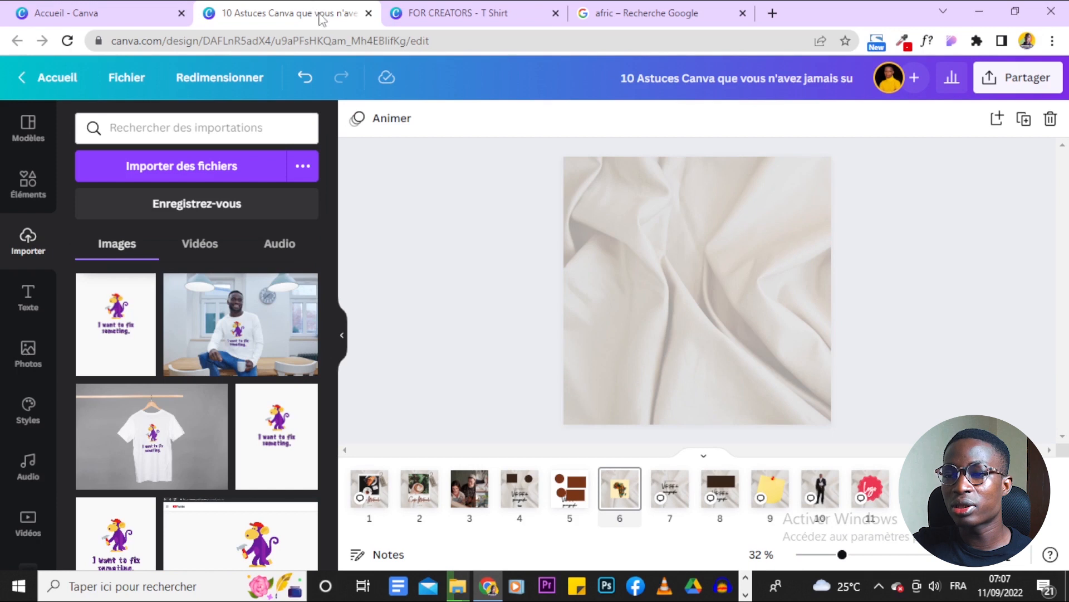
{"action": "left_click", "coordinate": [746, 273]}
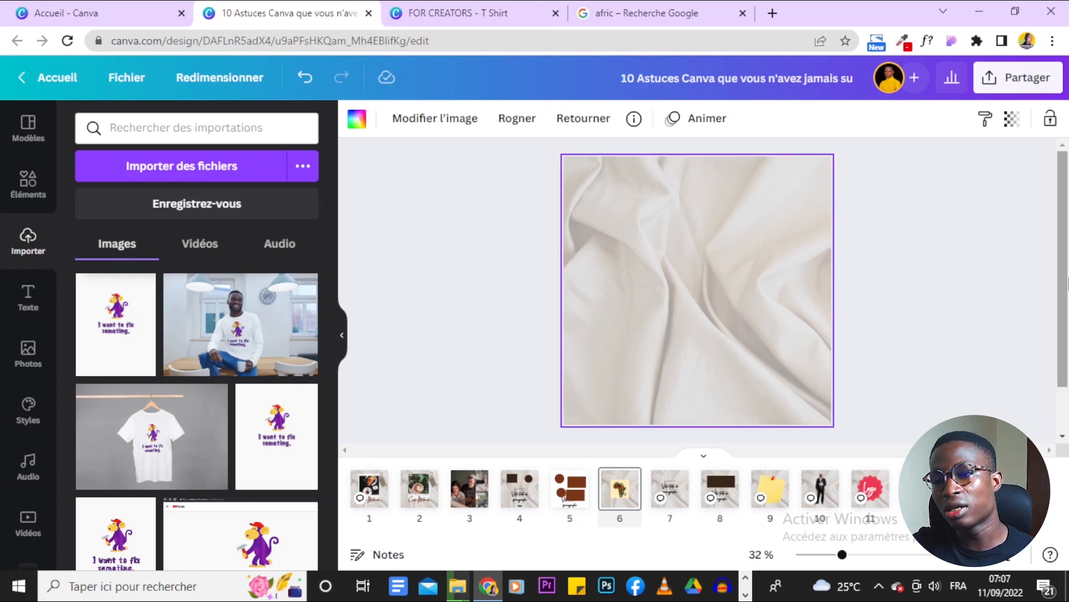
{"action": "key", "text": "ctrl+v"}
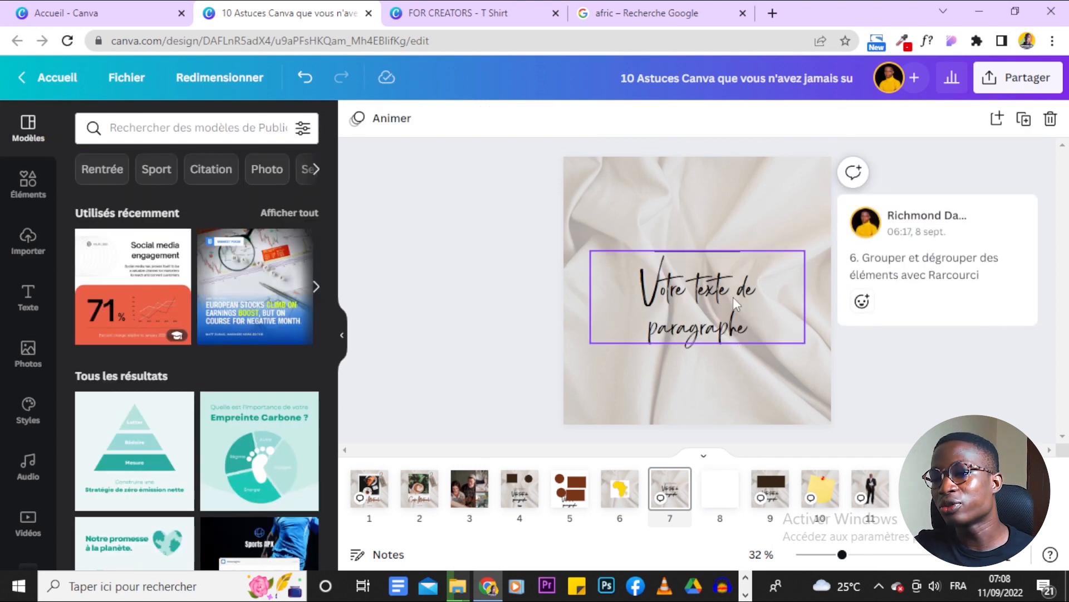
Move the grouped line and paragraph text on page 7, bring the group back to the horizontal centre and deselect it
{"action": "left_click_drag", "start_coordinate": [699, 263], "coordinate": [687, 239]}
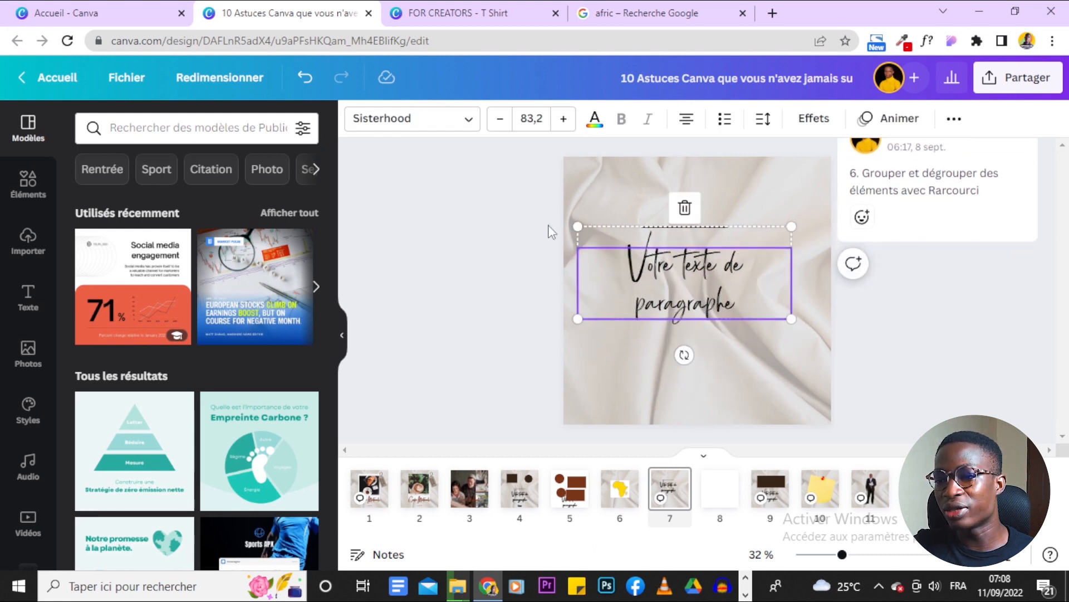
{"action": "left_click", "coordinate": [535, 253]}
{"action": "mouse_move", "coordinate": [645, 255]}
{"action": "left_mouse_down"}
{"action": "mouse_move", "coordinate": [656, 290]}
{"action": "mouse_move", "coordinate": [678, 273]}
{"action": "mouse_move", "coordinate": [658, 266]}
{"action": "left_mouse_up"}
{"action": "left_click", "coordinate": [896, 364]}
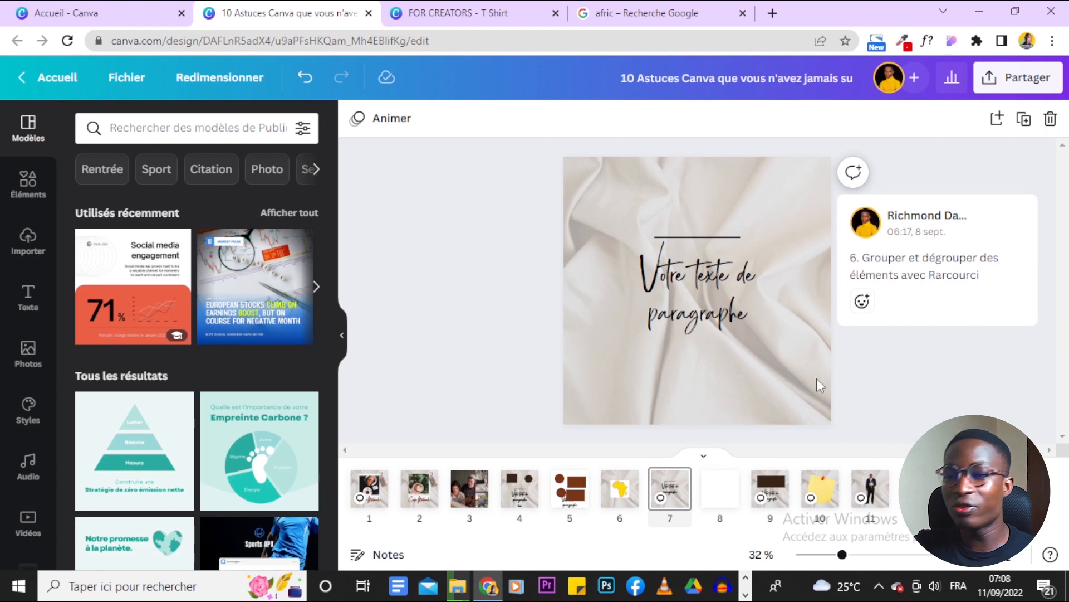
Ungroup the line and paragraph text on page 7 and move only the text lower on the page
{"action": "left_click", "coordinate": [703, 303]}
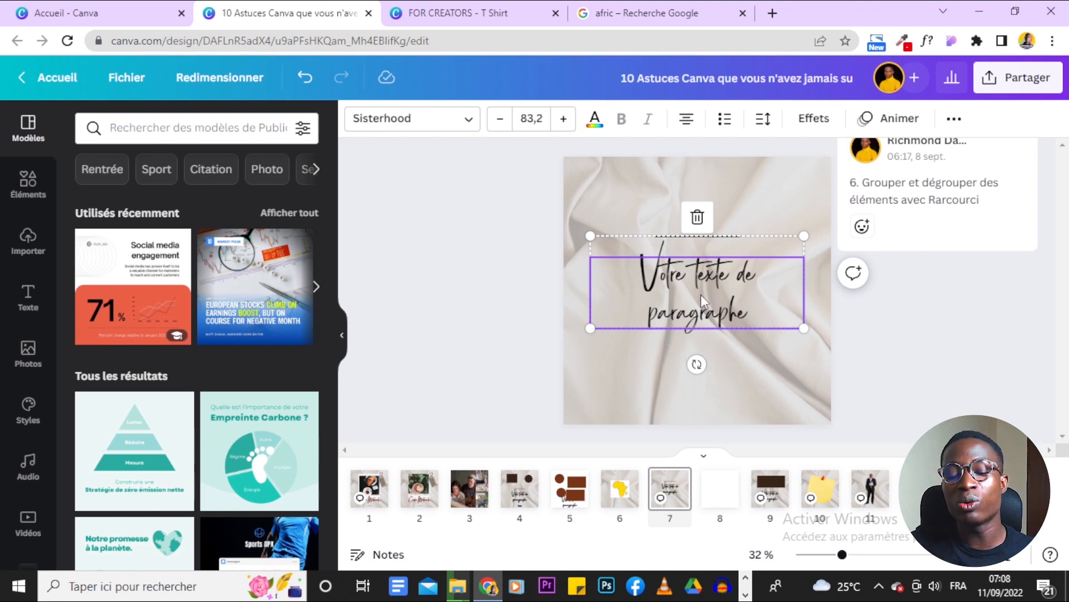
{"action": "key", "text": "ctrl+shift+g"}
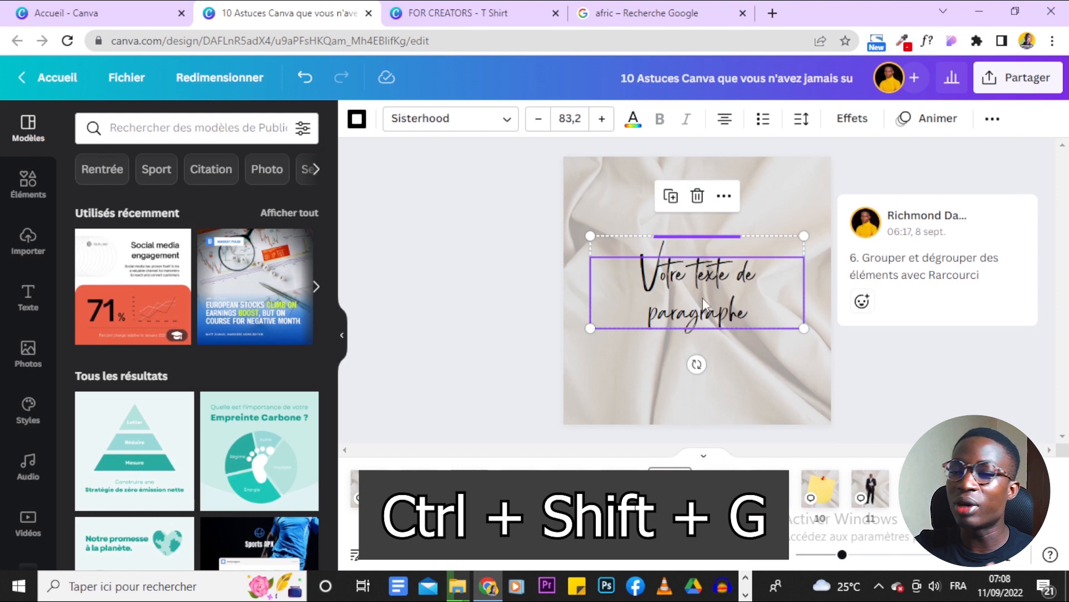
{"action": "left_click", "coordinate": [503, 267]}
{"action": "left_click_drag", "start_coordinate": [669, 275], "coordinate": [669, 309]}
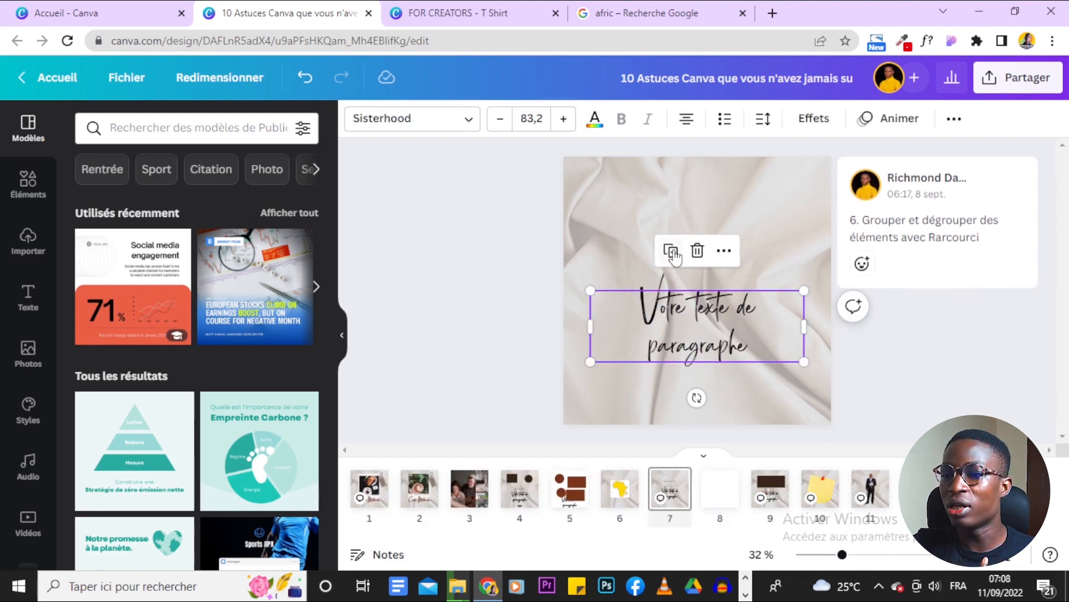
Move the line on page 7 independently of the text and place it centred just above the paragraph
{"action": "left_click", "coordinate": [712, 218]}
{"action": "left_click", "coordinate": [715, 238]}
{"action": "mouse_move", "coordinate": [707, 273]}
{"action": "left_mouse_down"}
{"action": "mouse_move", "coordinate": [692, 282]}
{"action": "mouse_move", "coordinate": [708, 282]}
{"action": "left_mouse_up"}
{"action": "left_click", "coordinate": [708, 293]}
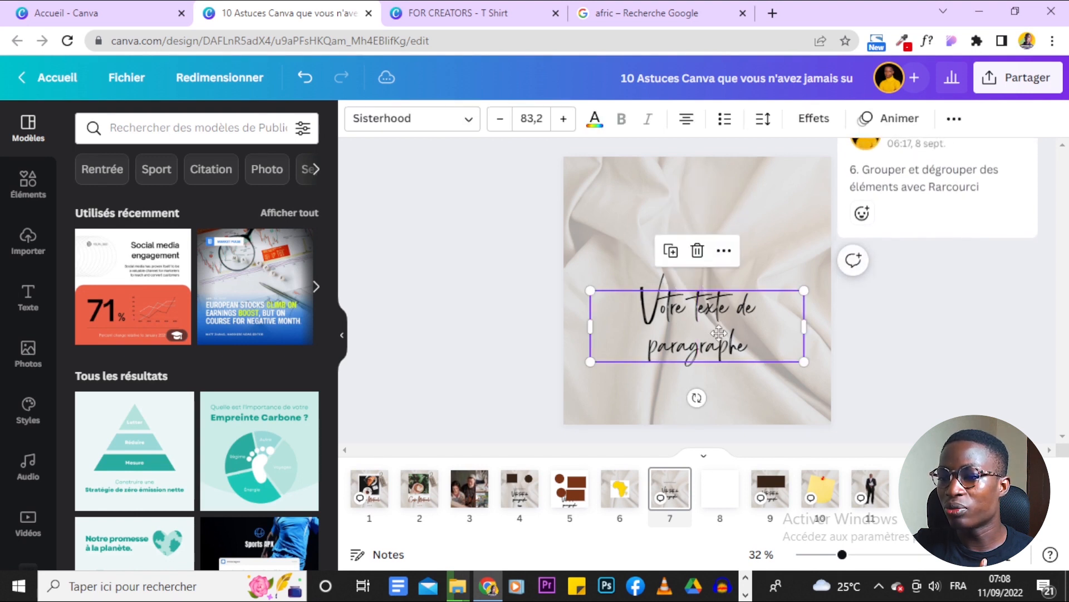
{"action": "left_click", "coordinate": [713, 243]}
{"action": "left_click_drag", "start_coordinate": [713, 243], "coordinate": [737, 223]}
{"action": "left_click_drag", "start_coordinate": [718, 359], "coordinate": [723, 324]}
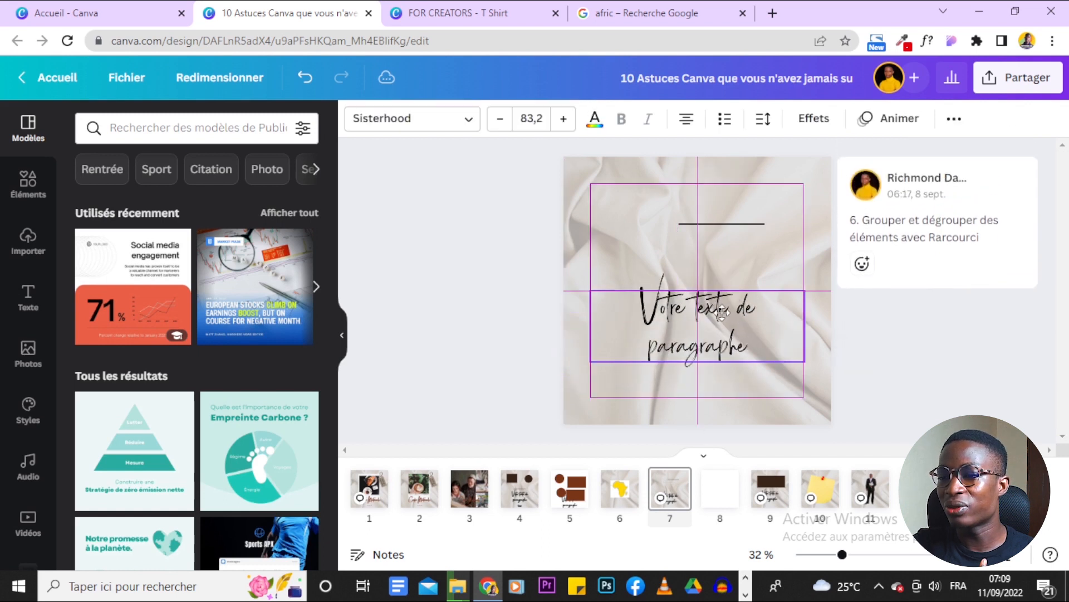
{"action": "left_click", "coordinate": [724, 225]}
{"action": "left_click_drag", "start_coordinate": [739, 260], "coordinate": [715, 297]}
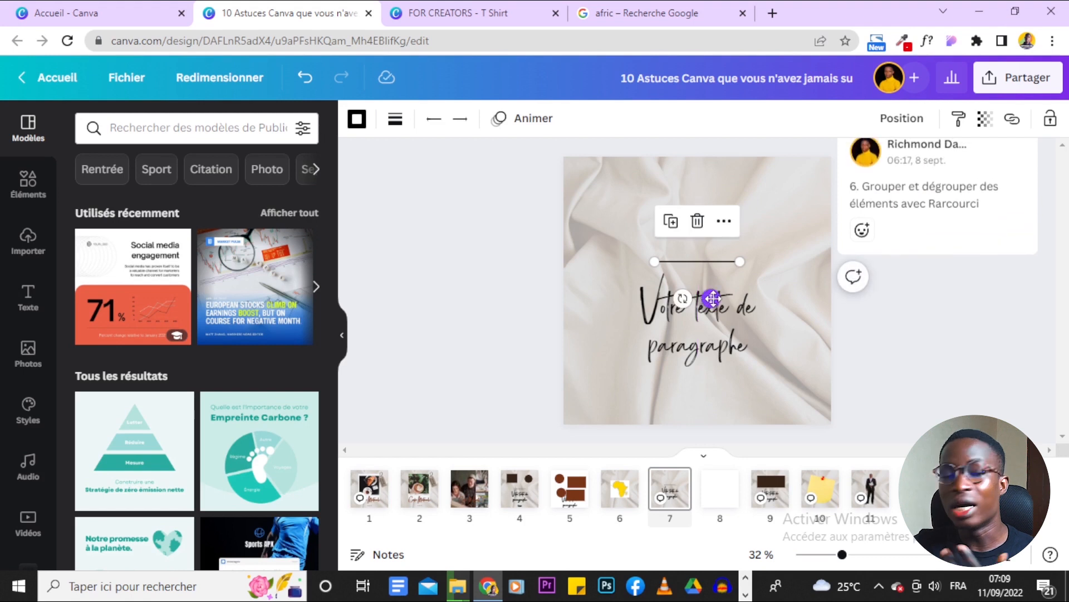
Select the line and paragraph text on page 7 together, group them, and ungroup them again
{"action": "left_click_drag", "start_coordinate": [500, 238], "coordinate": [805, 370]}
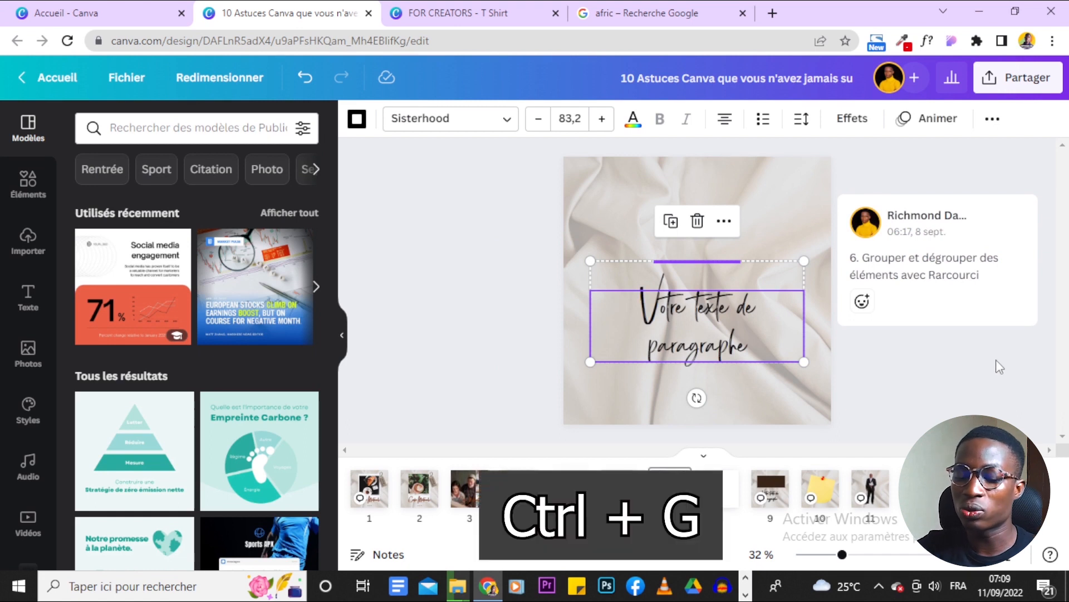
{"action": "key", "text": "ctrl+g"}
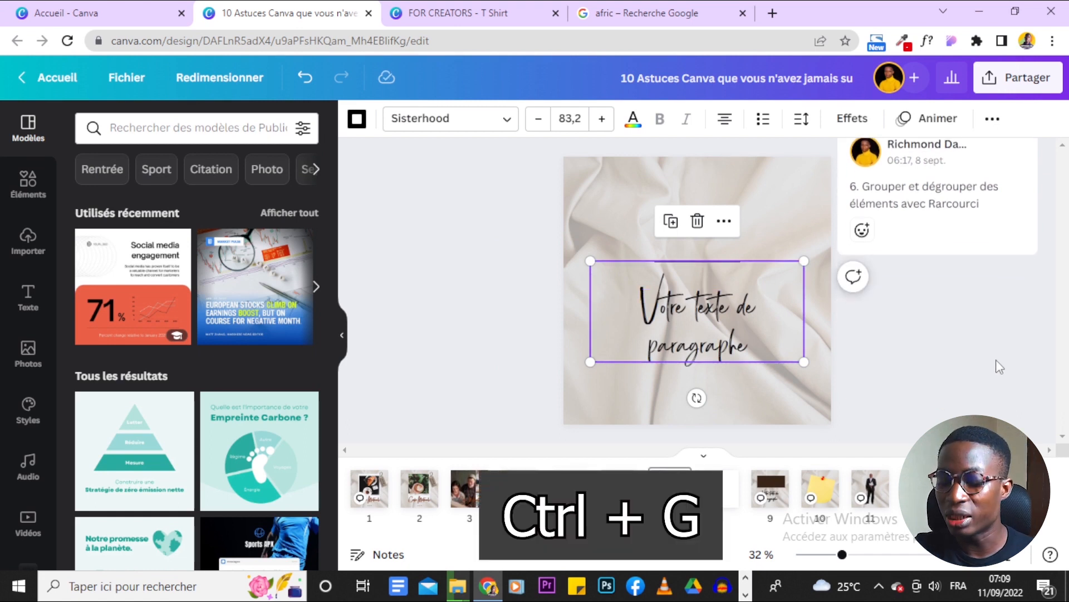
{"action": "key", "text": "ctrl+shift+g"}
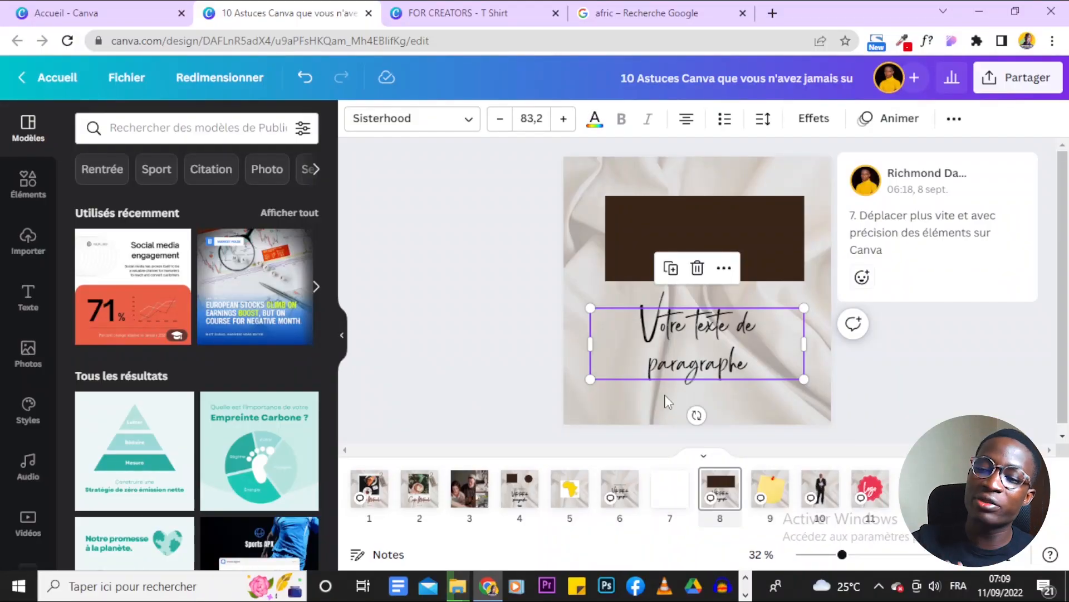
Move the paragraph text on page 8 onto the brown rectangle and back below it, twice
{"action": "left_click_drag", "start_coordinate": [678, 323], "coordinate": [703, 225]}
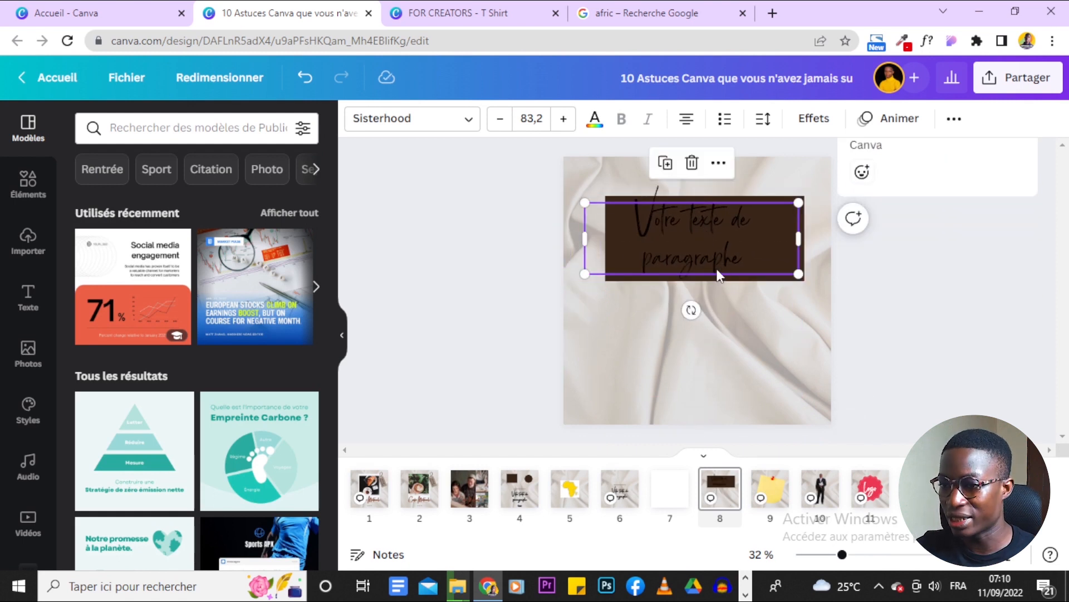
{"action": "left_click_drag", "start_coordinate": [717, 270], "coordinate": [723, 375]}
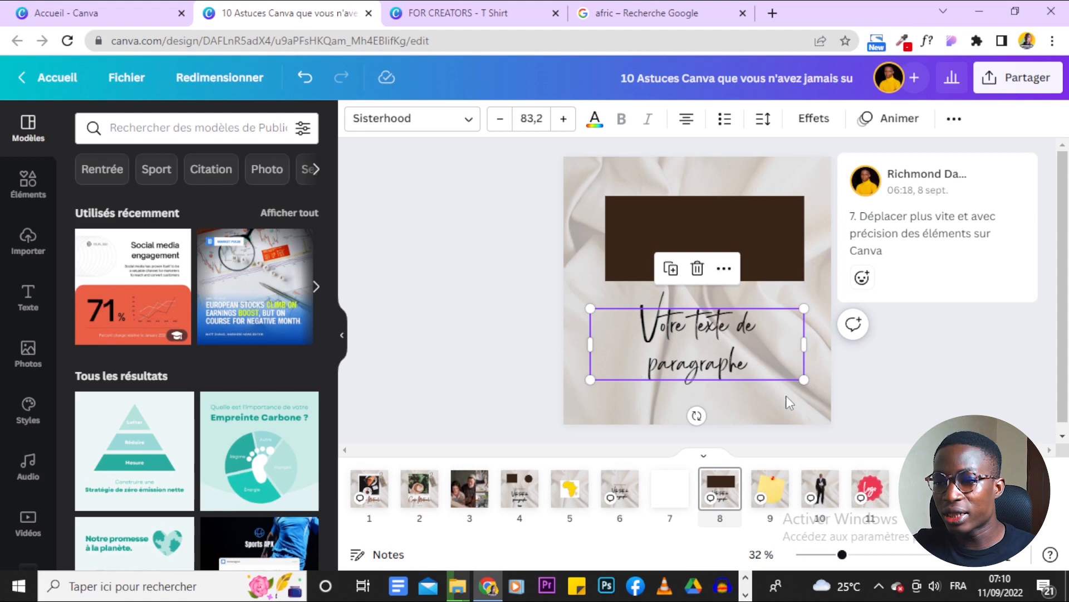
{"action": "left_click_drag", "start_coordinate": [715, 335], "coordinate": [719, 247]}
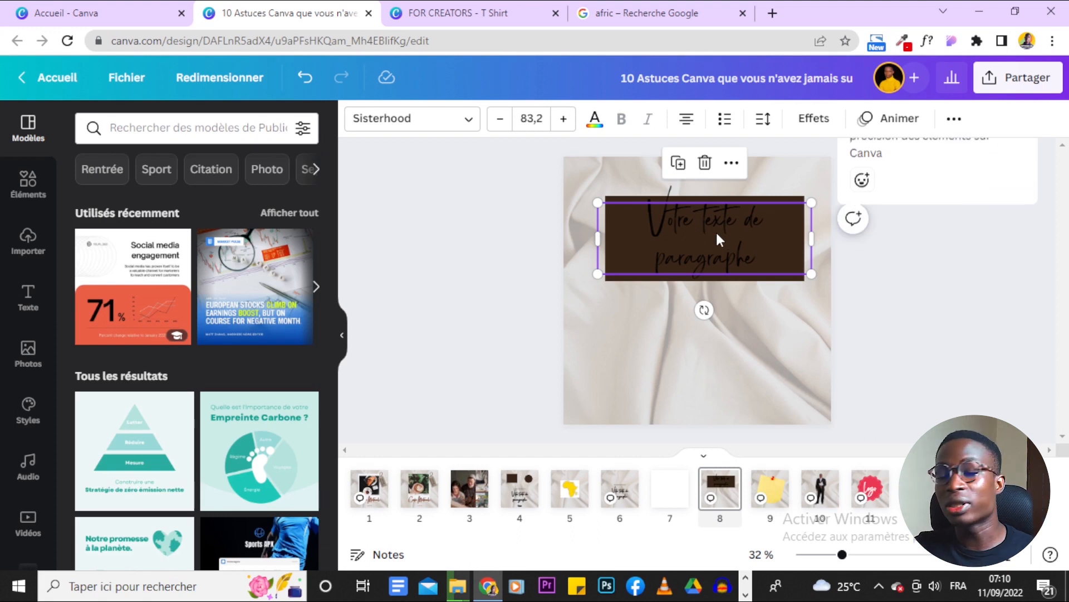
{"action": "left_click_drag", "start_coordinate": [717, 224], "coordinate": [724, 336]}
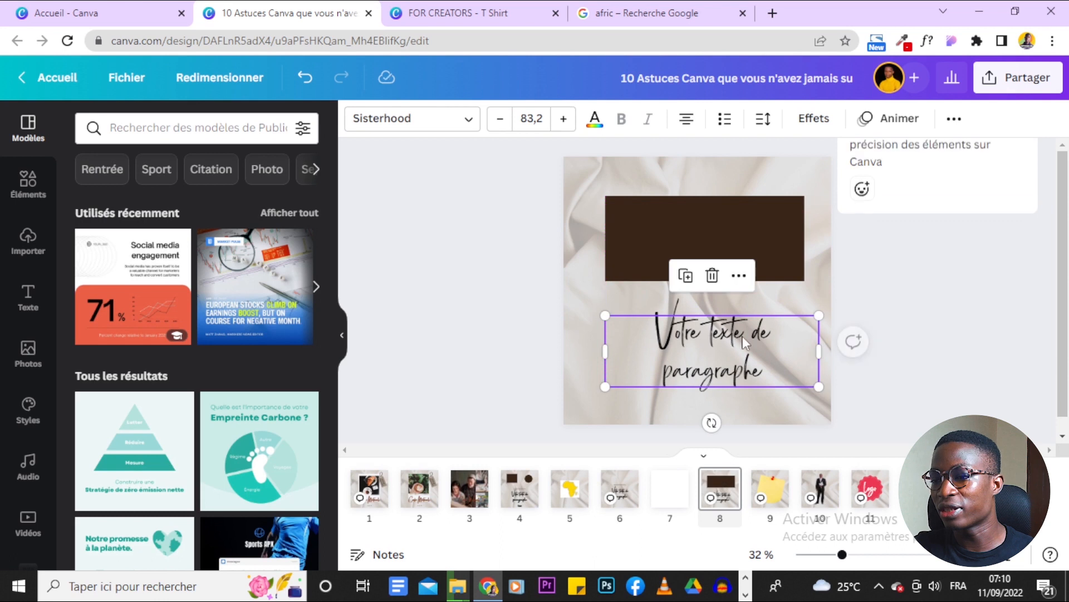
Nudge the paragraph text on page 8 upward in small increments until it overlaps the brown rectangle's lower edge
{"action": "key", "text": "Up"}
{"action": "key", "text": "Up"}
{"action": "key", "text": "Up"}
{"action": "key", "text": "Up"}
{"action": "key", "text": "Up"}
{"action": "key", "text": "Up"}
{"action": "key", "text": "Up"}
{"action": "key", "text": "Up"}
{"action": "key", "text": "Up"}
{"action": "key", "text": "Up"}
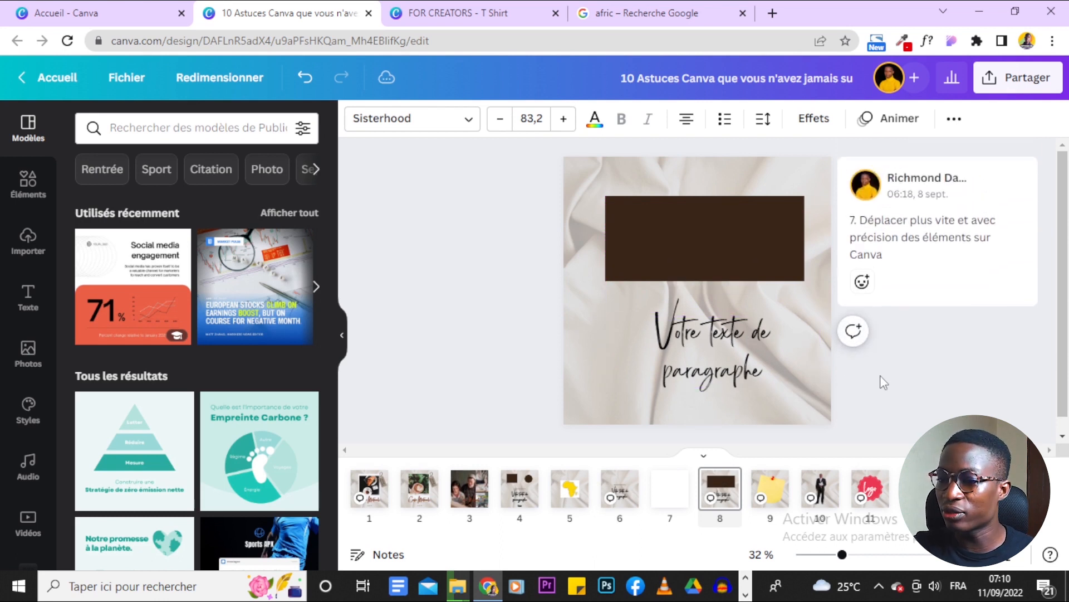
{"action": "key", "text": "Up"}
{"action": "key", "text": "Up"}
{"action": "key", "text": "Up"}
{"action": "key", "text": "Up"}
{"action": "key", "text": "Up"}
{"action": "key", "text": "Up"}
{"action": "key", "text": "Up"}
{"action": "key", "text": "Up"}
{"action": "key", "text": "Up"}
{"action": "key", "text": "Up"}
{"action": "key", "text": "Up"}
{"action": "key", "text": "Up"}
{"action": "key", "text": "Up"}
{"action": "key", "text": "Up"}
{"action": "key", "text": "Up"}
{"action": "key", "text": "Up"}
{"action": "key", "text": "Up"}
{"action": "key", "text": "Up"}
{"action": "key", "text": "Up"}
{"action": "key", "text": "Up"}
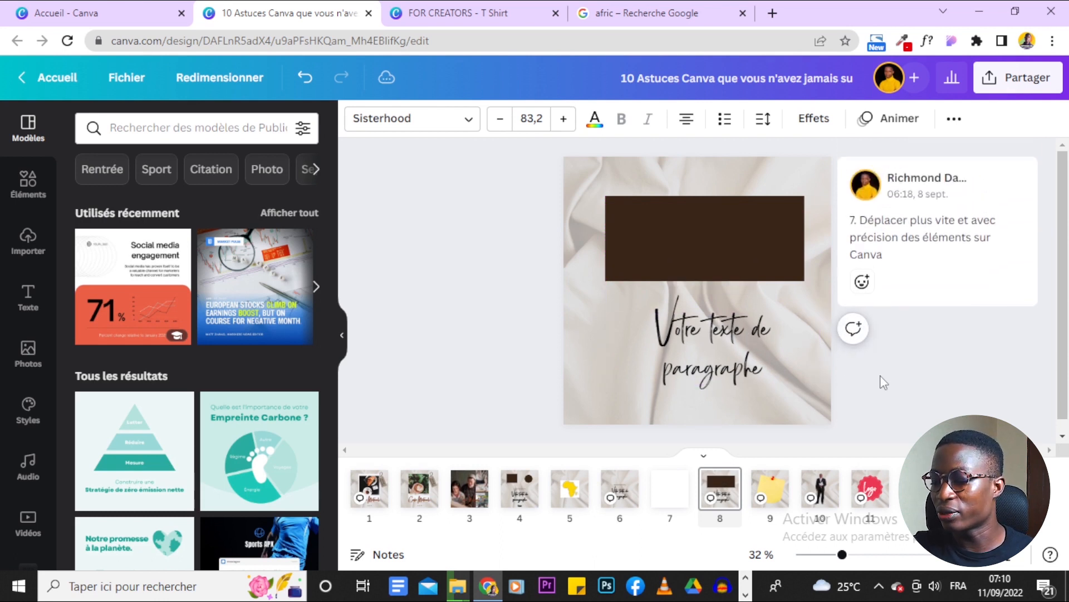
{"action": "key", "text": "Up"}
{"action": "key", "text": "Up"}
{"action": "key", "text": "Up"}
{"action": "key", "text": "Up"}
{"action": "key", "text": "Up"}
{"action": "key", "text": "Up"}
{"action": "key", "text": "Up"}
{"action": "key", "text": "Up"}
{"action": "key", "text": "Up"}
{"action": "key", "text": "Up"}
{"action": "key", "text": "Up"}
{"action": "key", "text": "Up"}
{"action": "key", "text": "Up"}
{"action": "key", "text": "Up"}
{"action": "key", "text": "Up"}
{"action": "key", "text": "Up"}
{"action": "key", "text": "Up"}
{"action": "key", "text": "Up"}
{"action": "key", "text": "Up"}
{"action": "key", "text": "Up"}
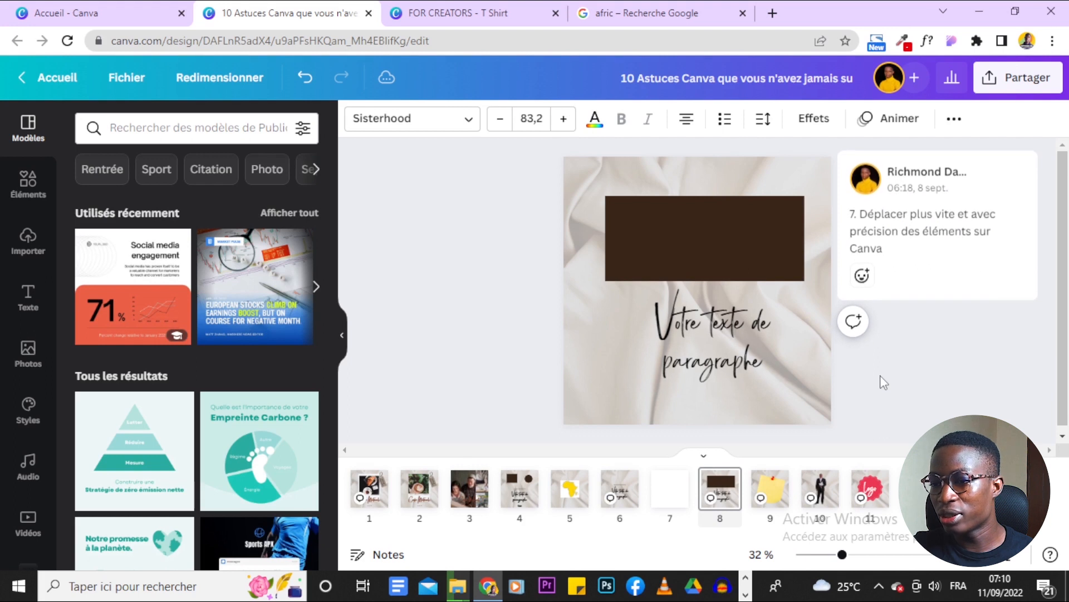
{"action": "key", "text": "Up"}
{"action": "key", "text": "Up"}
{"action": "key", "text": "Up"}
{"action": "key", "text": "Up"}
{"action": "key", "text": "Up"}
{"action": "key", "text": "Up"}
{"action": "key", "text": "Up"}
{"action": "key", "text": "Up"}
{"action": "key", "text": "Up"}
{"action": "key", "text": "Up"}
{"action": "key", "text": "Up"}
{"action": "key", "text": "Up"}
{"action": "key", "text": "Up"}
{"action": "key", "text": "Up"}
{"action": "key", "text": "Up"}
{"action": "key", "text": "Up"}
{"action": "key", "text": "Up"}
{"action": "key", "text": "Up"}
{"action": "key", "text": "Up"}
{"action": "key", "text": "Up"}
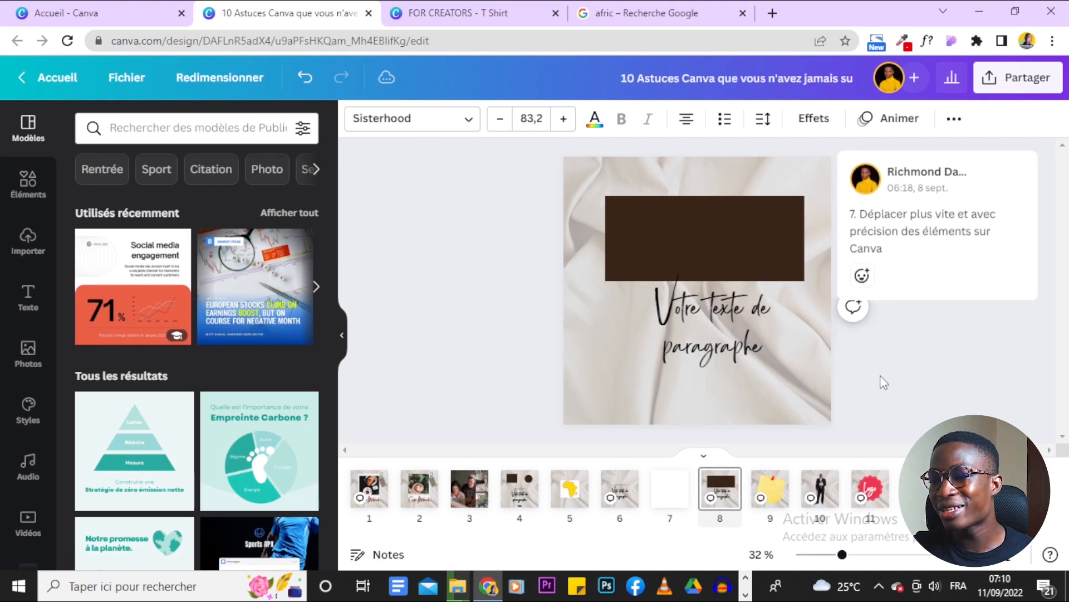
{"action": "key", "text": "Up"}
{"action": "key", "text": "Up"}
{"action": "key", "text": "Up"}
{"action": "key", "text": "Up"}
{"action": "key", "text": "Up"}
{"action": "key", "text": "Up"}
{"action": "key", "text": "Up"}
{"action": "key", "text": "Up"}
{"action": "key", "text": "Up"}
{"action": "key", "text": "Up"}
{"action": "key", "text": "Up"}
{"action": "key", "text": "Up"}
{"action": "key", "text": "Up"}
{"action": "key", "text": "Up"}
{"action": "key", "text": "Up"}
{"action": "key", "text": "Up"}
{"action": "key", "text": "Up"}
{"action": "key", "text": "Up"}
{"action": "key", "text": "Up"}
{"action": "key", "text": "Up"}
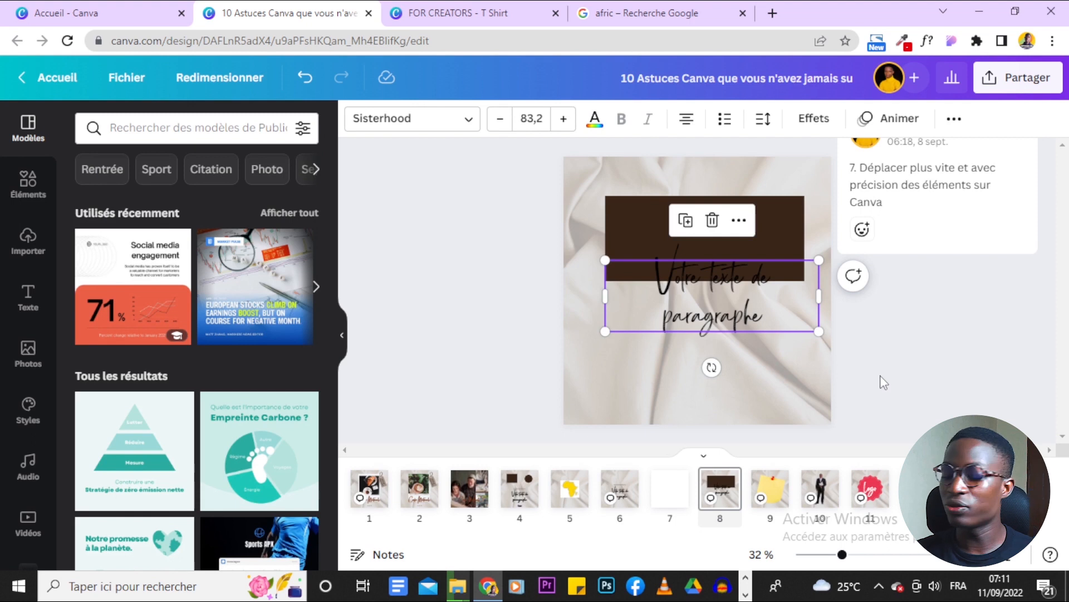
Nudge the paragraph text on page 8 farther up over the brown rectangle in larger increments
{"action": "key", "text": "shift+Up"}
{"action": "key", "text": "shift+Up"}
{"action": "key", "text": "shift+Up"}
{"action": "key", "text": "shift+Up"}
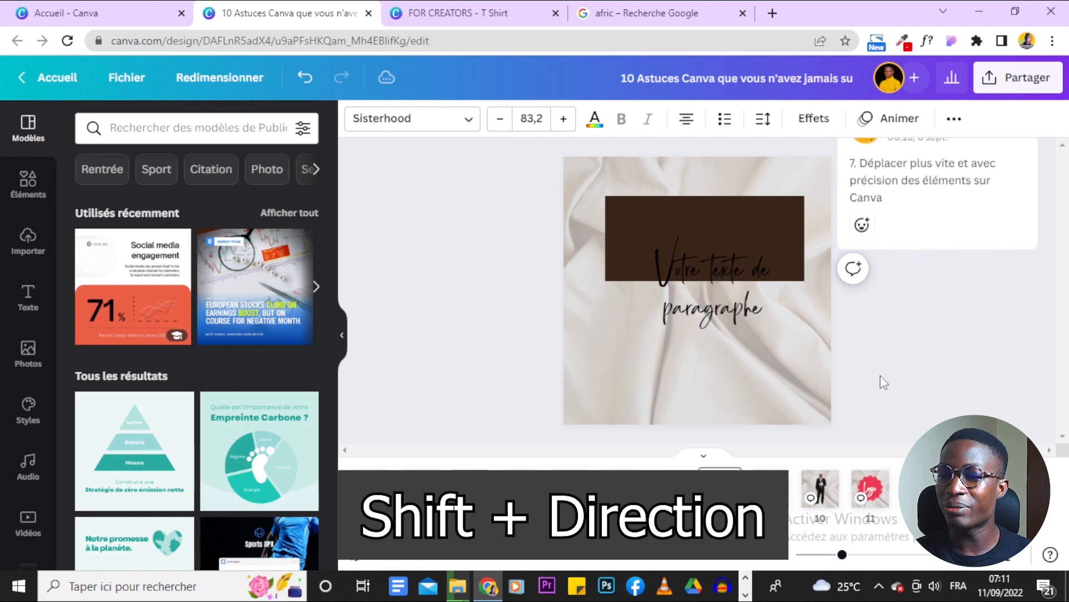
{"action": "key", "text": "shift+Up"}
{"action": "key", "text": "shift+Up"}
{"action": "key", "text": "shift+Up"}
{"action": "key", "text": "shift+Up"}
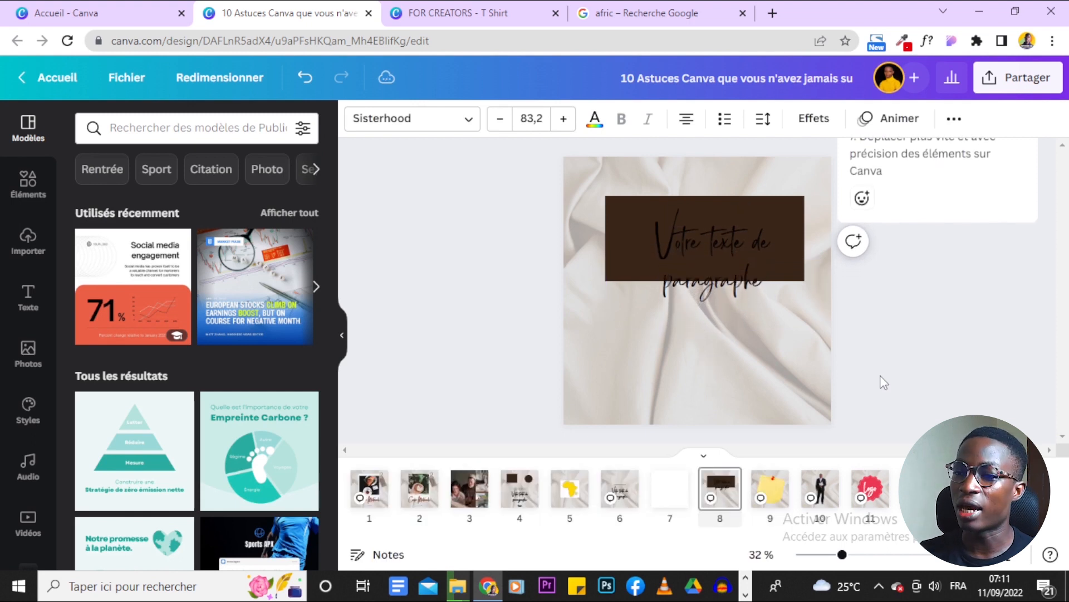
Move the paragraph text on page 8 up in large increments until it extends past the brown rectangle's upper edge
{"action": "key", "text": "shift+Up"}
{"action": "key", "text": "shift+Up"}
{"action": "key", "text": "shift+Up"}
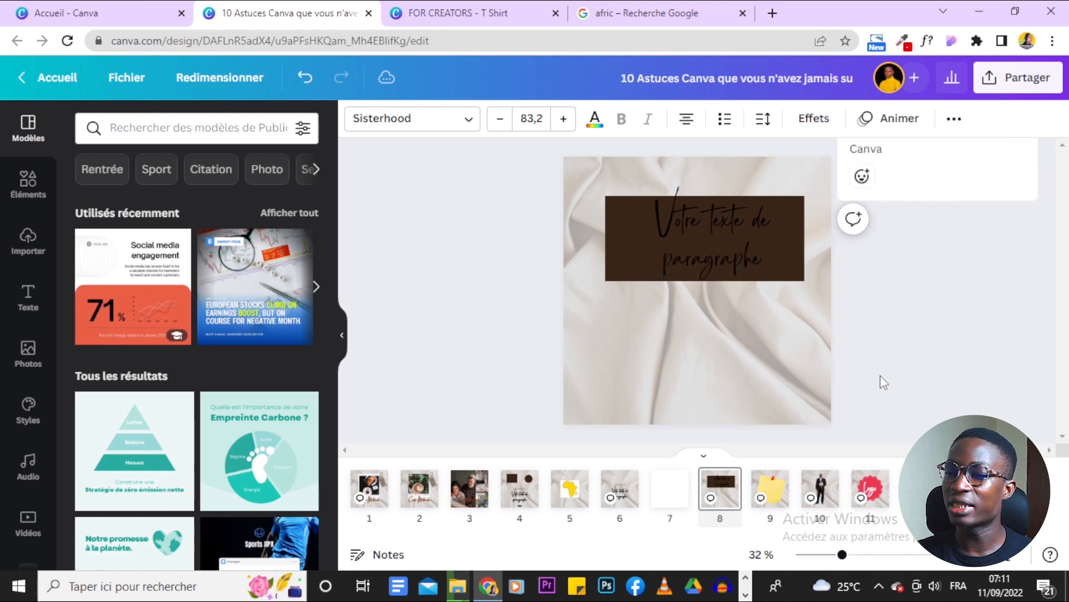
{"action": "key", "text": "shift+Up"}
{"action": "key", "text": "shift+Up"}
{"action": "key", "text": "shift+Up"}
{"action": "key", "text": "shift+Up"}
{"action": "key", "text": "shift+Up"}
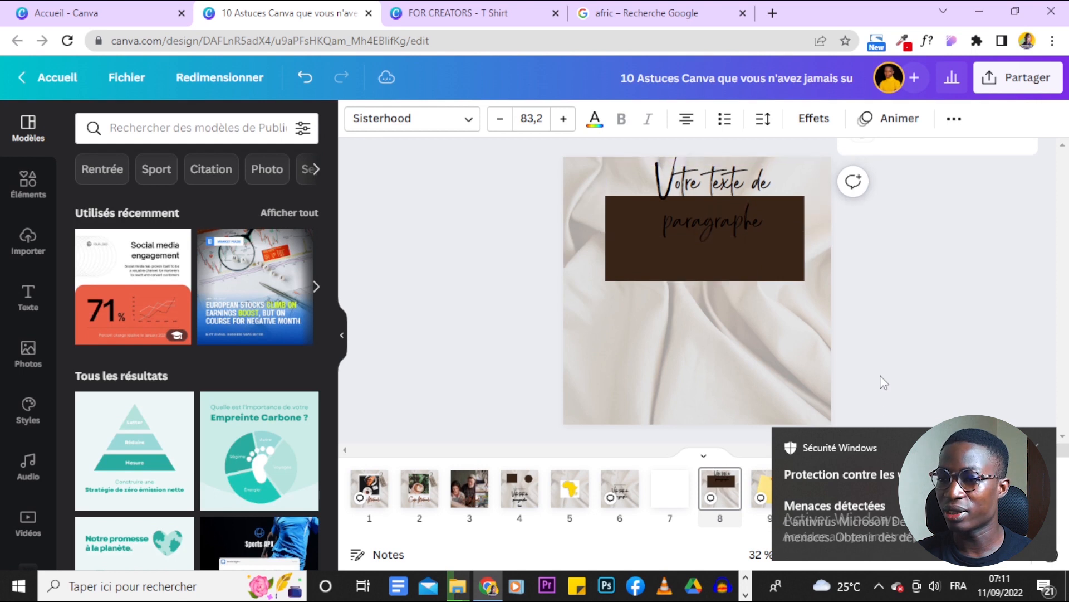
Move the paragraph text on page 8 back down in large increments until it overlaps the brown rectangle's lower edge
{"action": "key", "text": "shift+Down"}
{"action": "key", "text": "shift+Down"}
{"action": "key", "text": "shift+Down"}
{"action": "key", "text": "shift+Down"}
{"action": "key", "text": "shift+Down"}
{"action": "key", "text": "shift+Down"}
{"action": "key", "text": "shift+Down"}
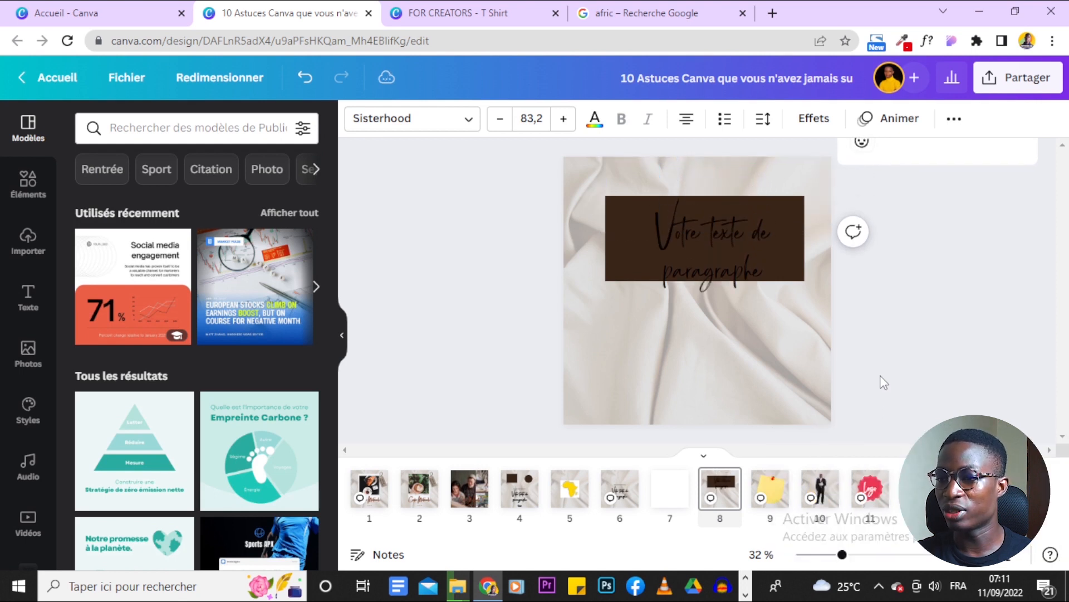
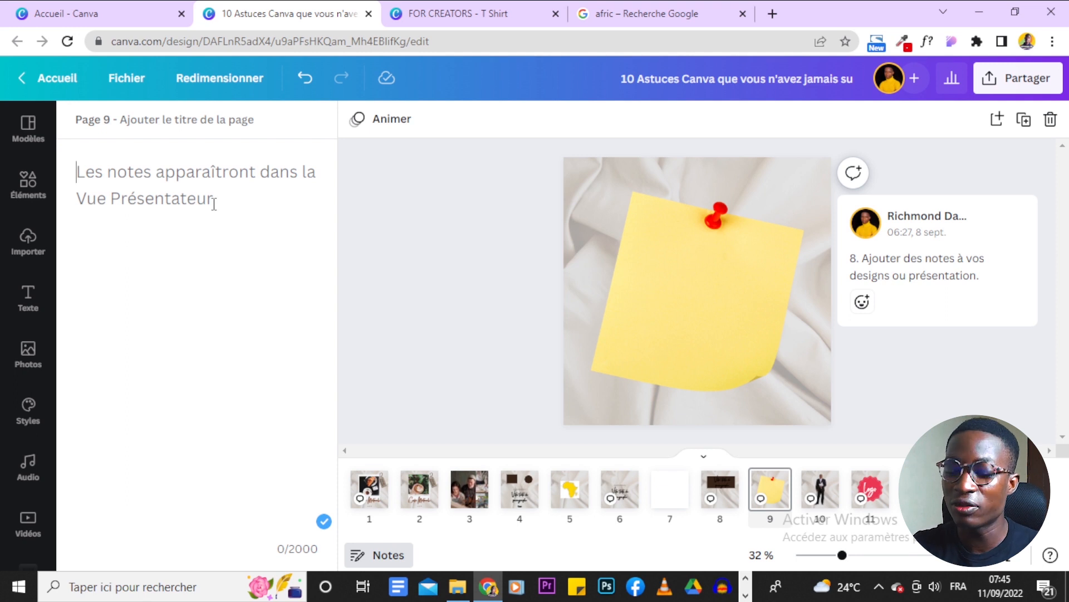
Start a numbered list with "1." in the notes of page 9
{"action": "type", "text": "1."}
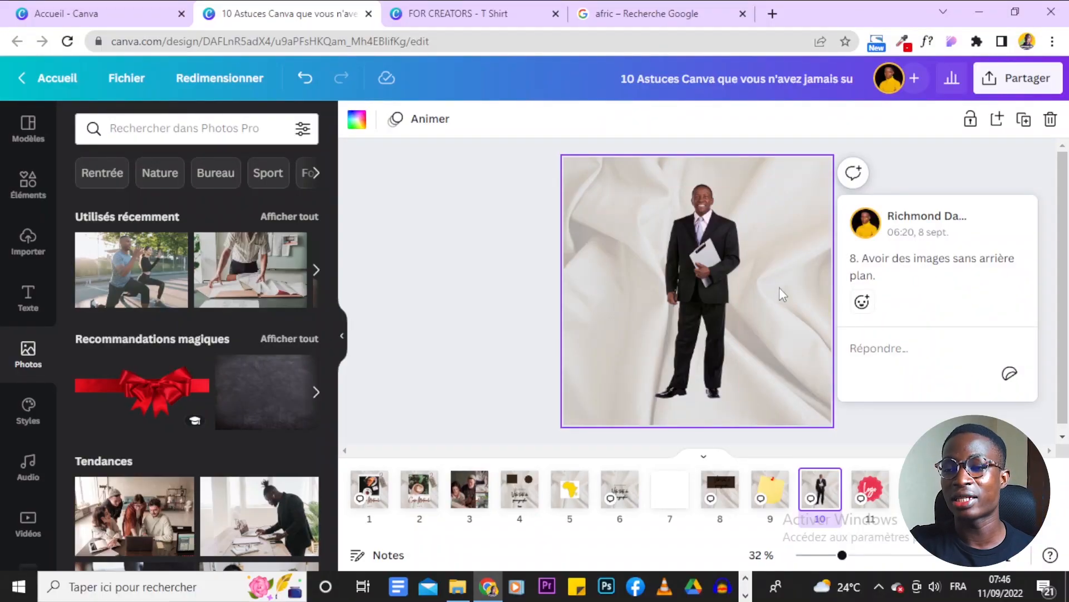
Select the businessman image on page 10 and search the photo library for "african children"
{"action": "mouse_move", "coordinate": [711, 269]}
{"action": "left_mouse_down"}
{"action": "mouse_move", "coordinate": [691, 273]}
{"action": "mouse_move", "coordinate": [713, 269]}
{"action": "left_mouse_up"}
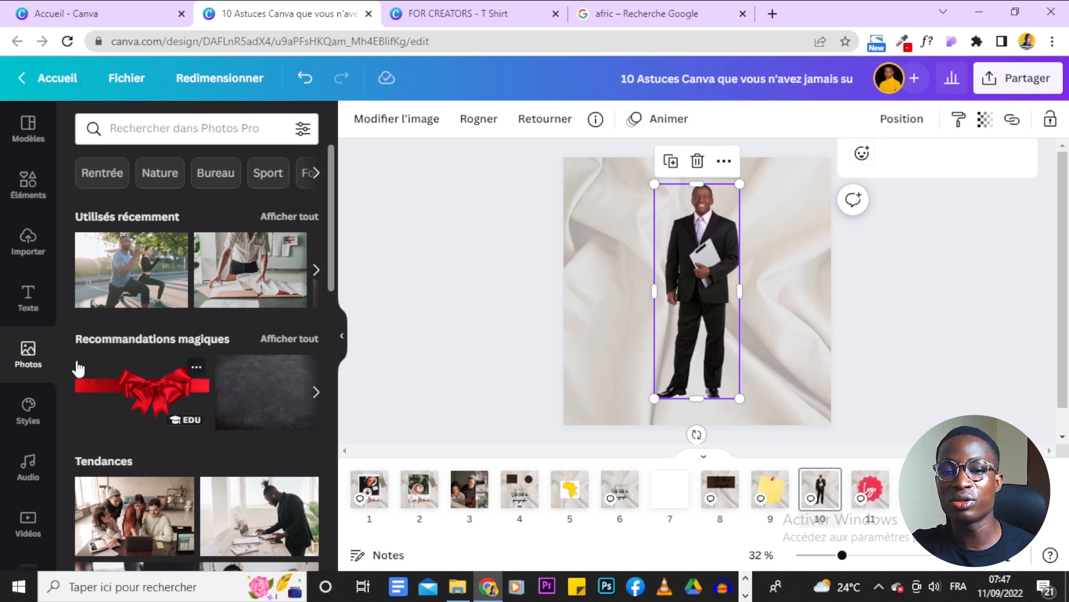
{"action": "left_click", "coordinate": [141, 120]}
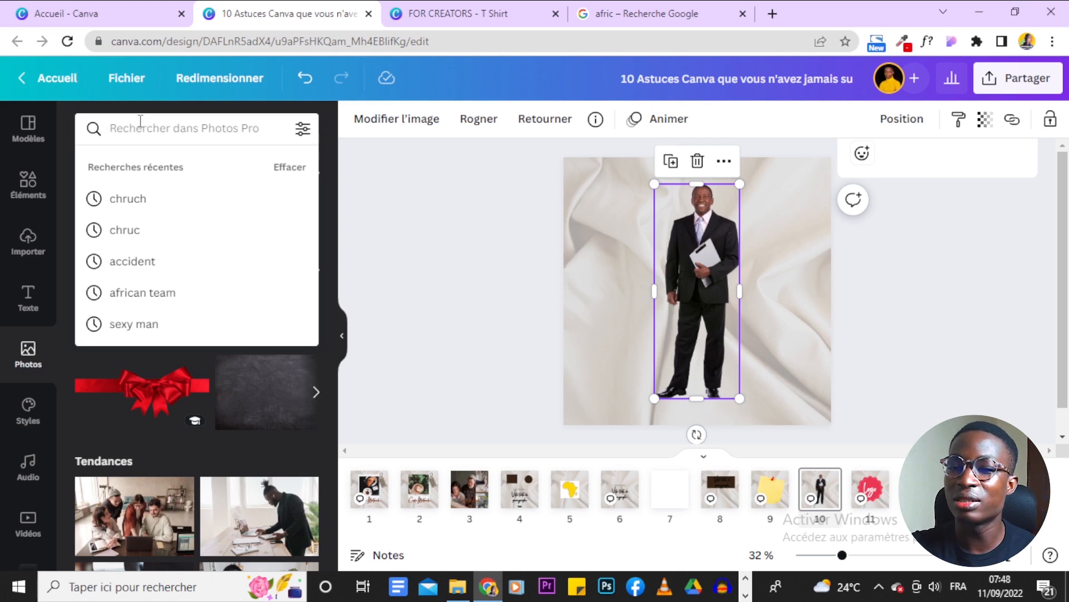
{"action": "type", "text": "AFRICAN"}
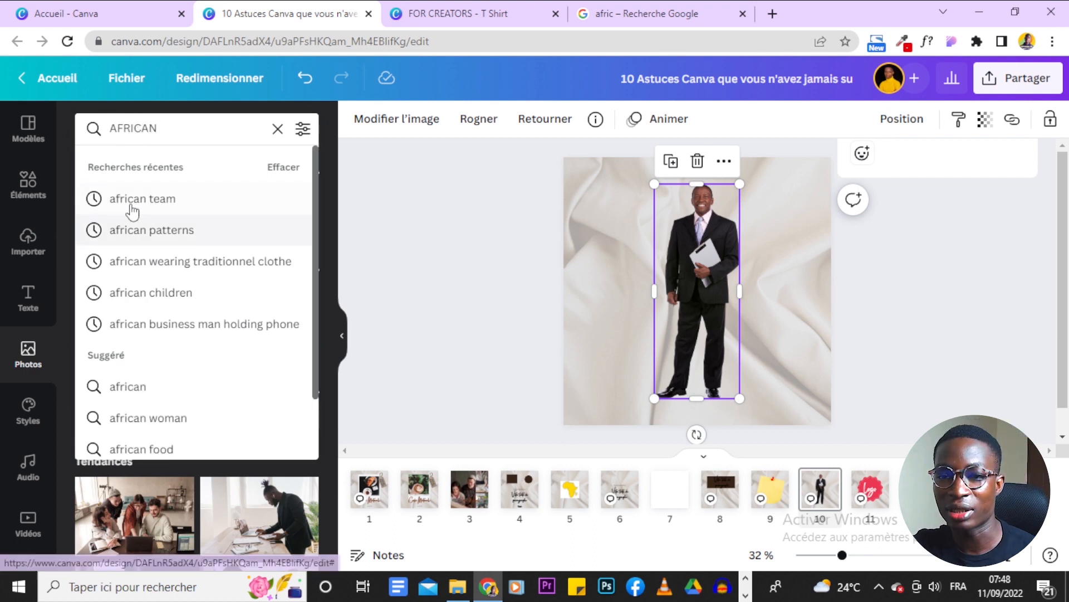
{"action": "left_click", "coordinate": [168, 292]}
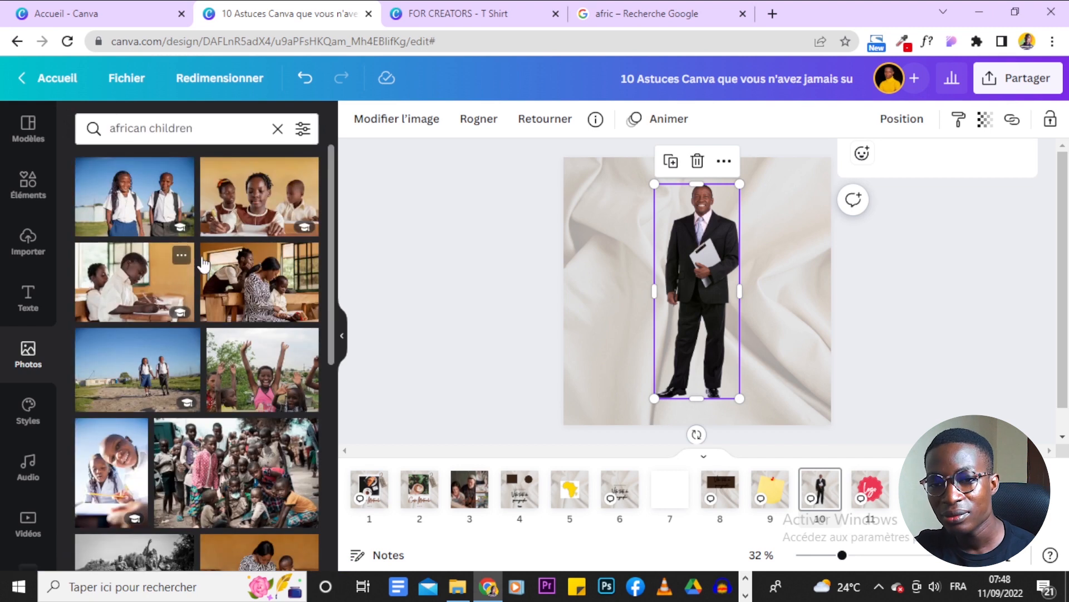
{"action": "scroll", "coordinate": [185, 420], "scroll_direction": "down", "scroll_amount": 5}
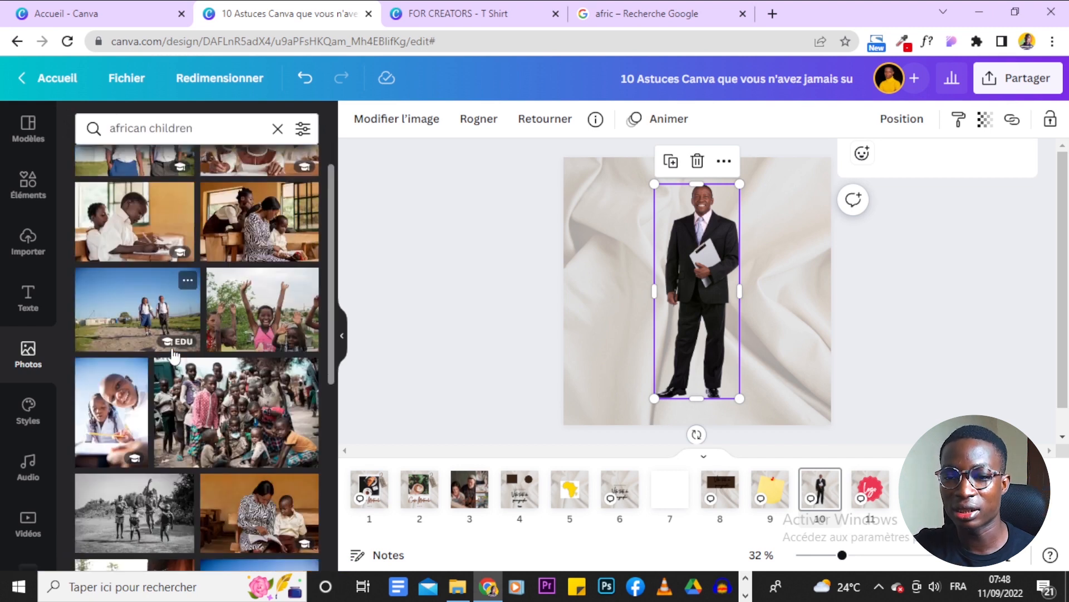
{"action": "scroll", "coordinate": [181, 353], "scroll_direction": "up", "scroll_amount": 5}
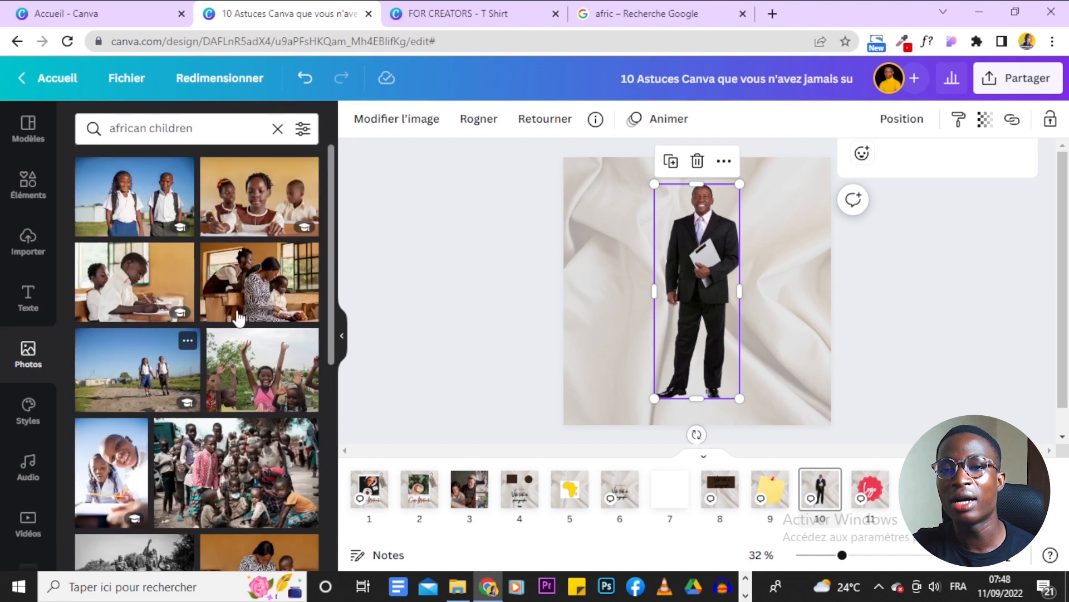
Filter the "african children" photo results to show cut-outs only
{"action": "left_click", "coordinate": [304, 134]}
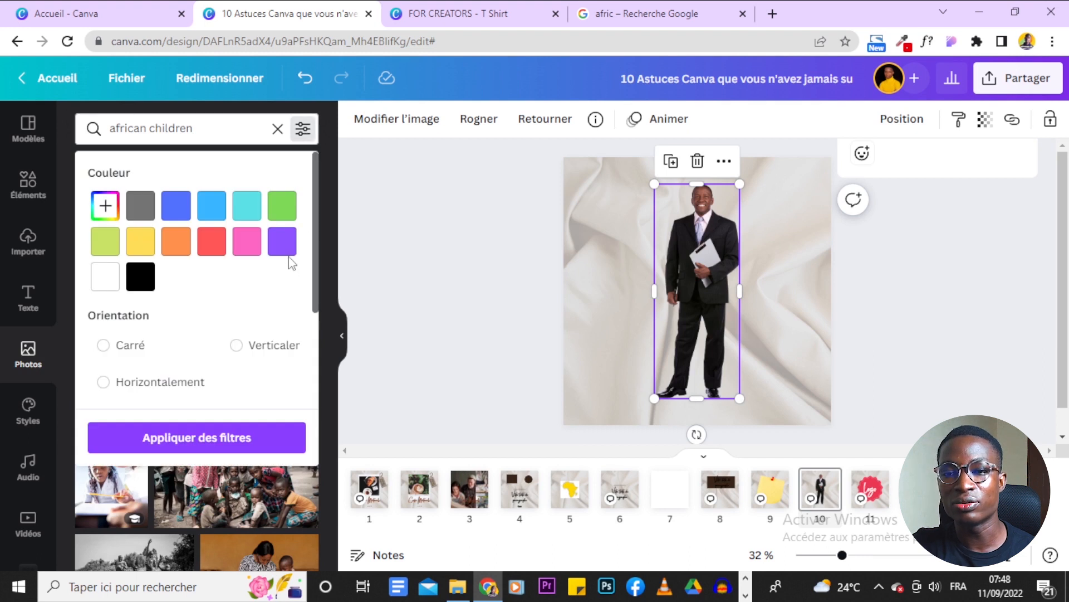
{"action": "scroll", "coordinate": [290, 268], "scroll_direction": "down", "scroll_amount": 3}
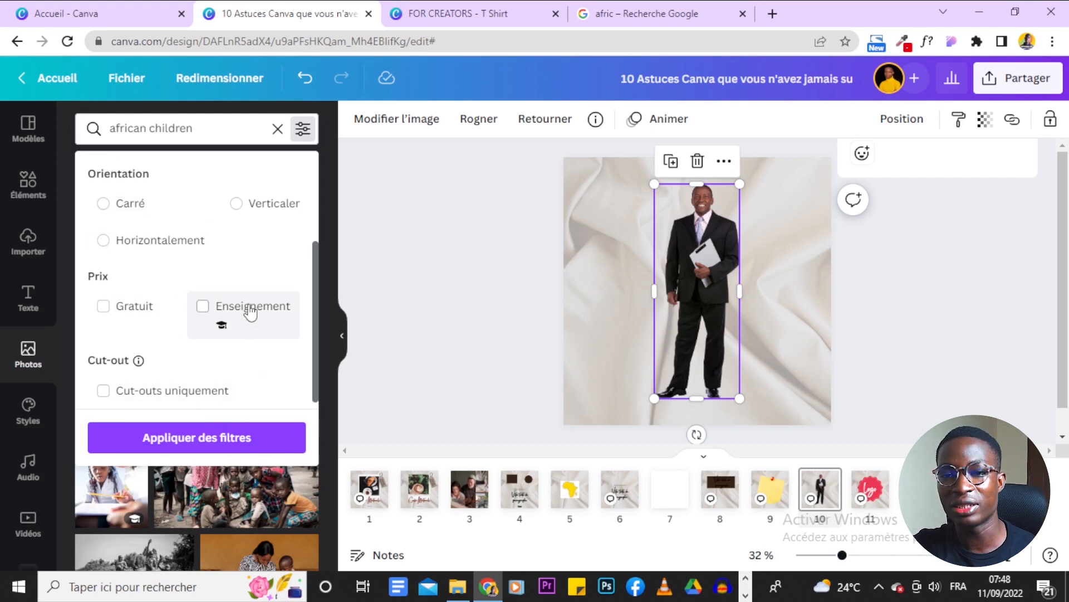
{"action": "scroll", "coordinate": [248, 311], "scroll_direction": "up", "scroll_amount": 3}
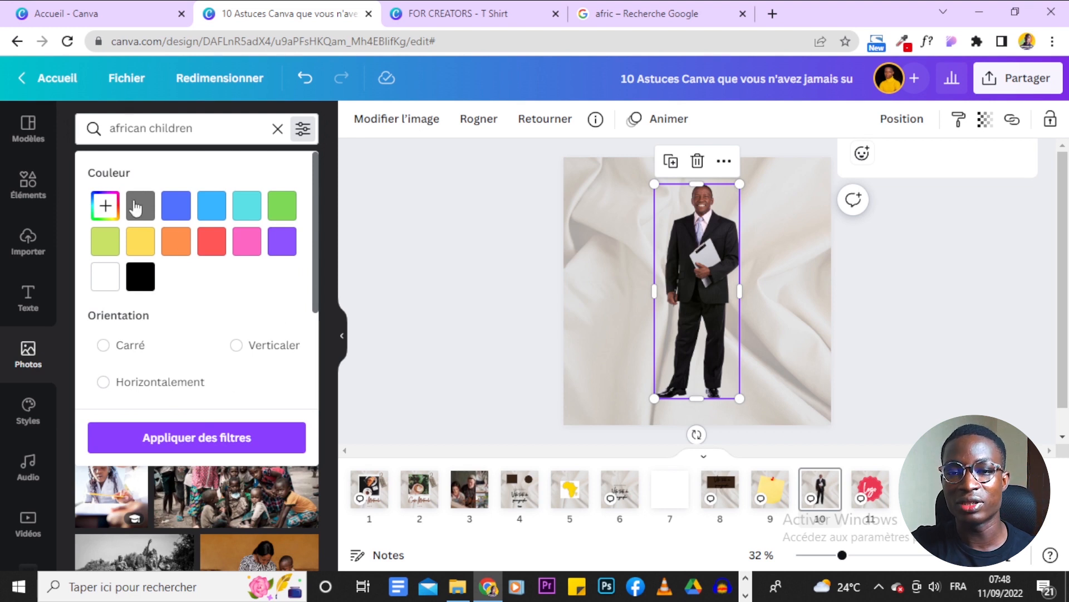
{"action": "scroll", "coordinate": [204, 272], "scroll_direction": "down", "scroll_amount": 3}
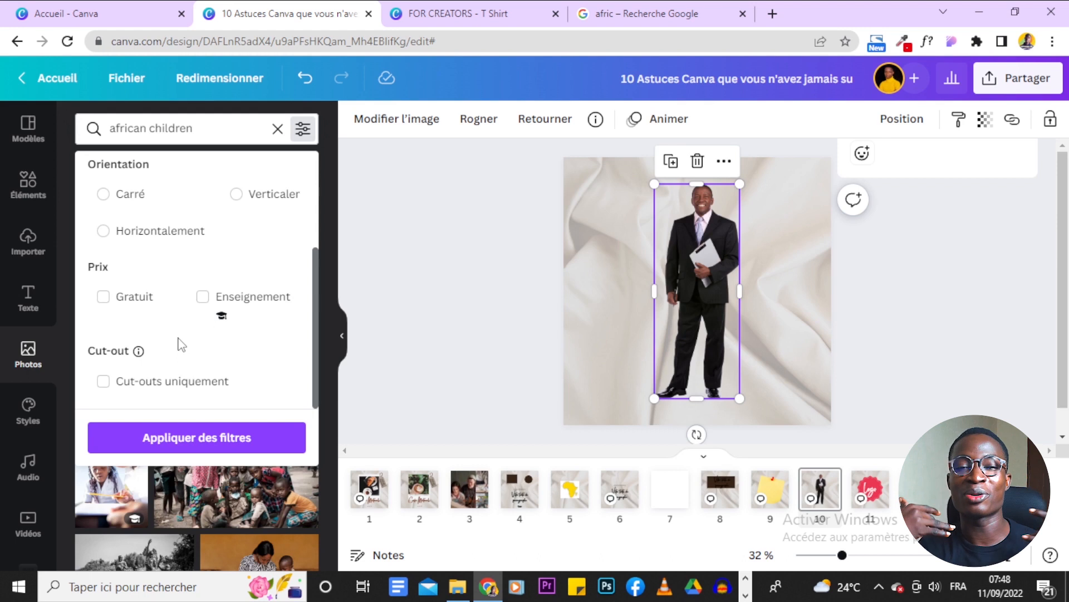
{"action": "left_click", "coordinate": [202, 382]}
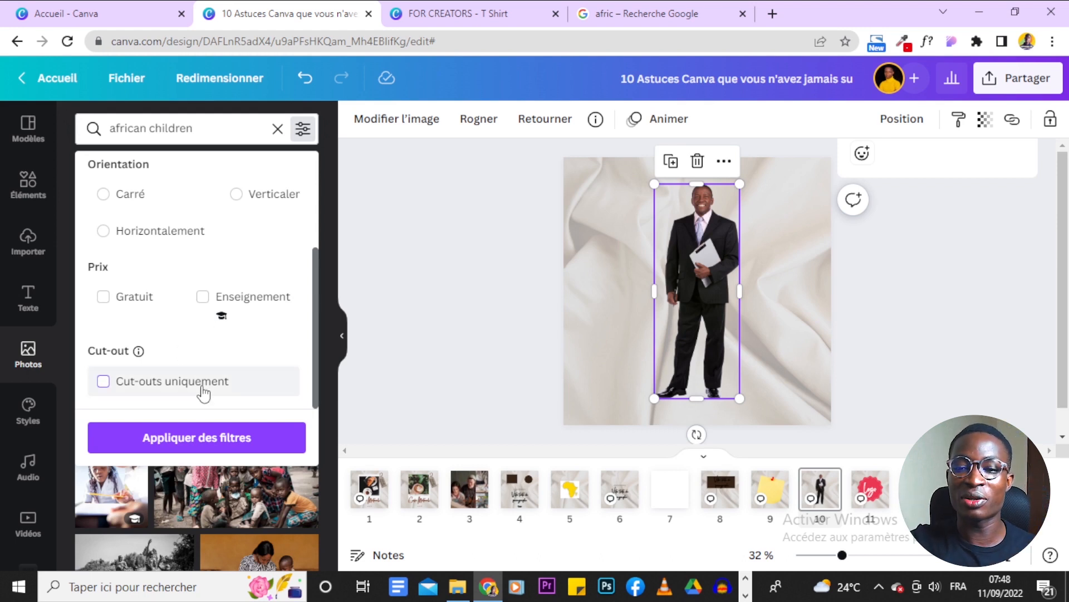
{"action": "left_click", "coordinate": [225, 437]}
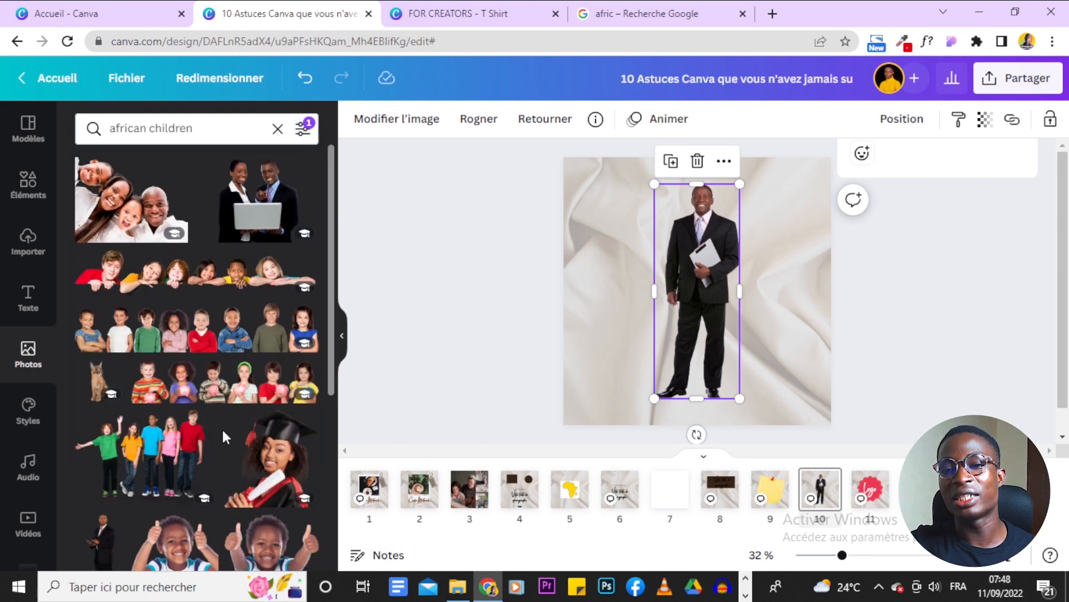
Delete the businessman image from page 10 and add the cut-out of the smiling boy with both thumbs up
{"action": "scroll", "coordinate": [215, 251], "scroll_direction": "down", "scroll_amount": 5}
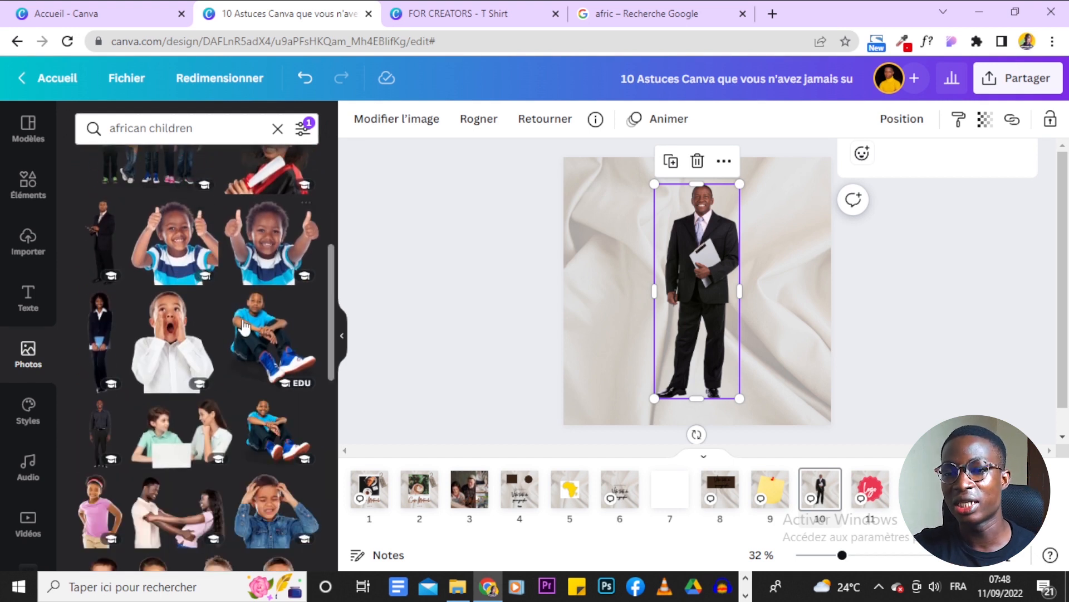
{"action": "left_click", "coordinate": [698, 168]}
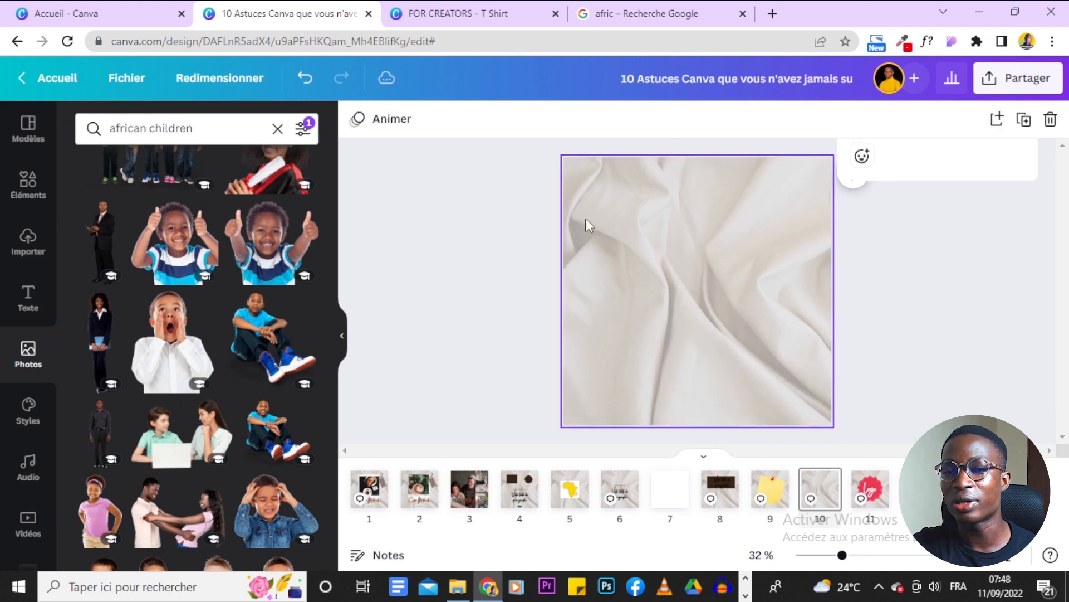
{"action": "left_click", "coordinate": [272, 243]}
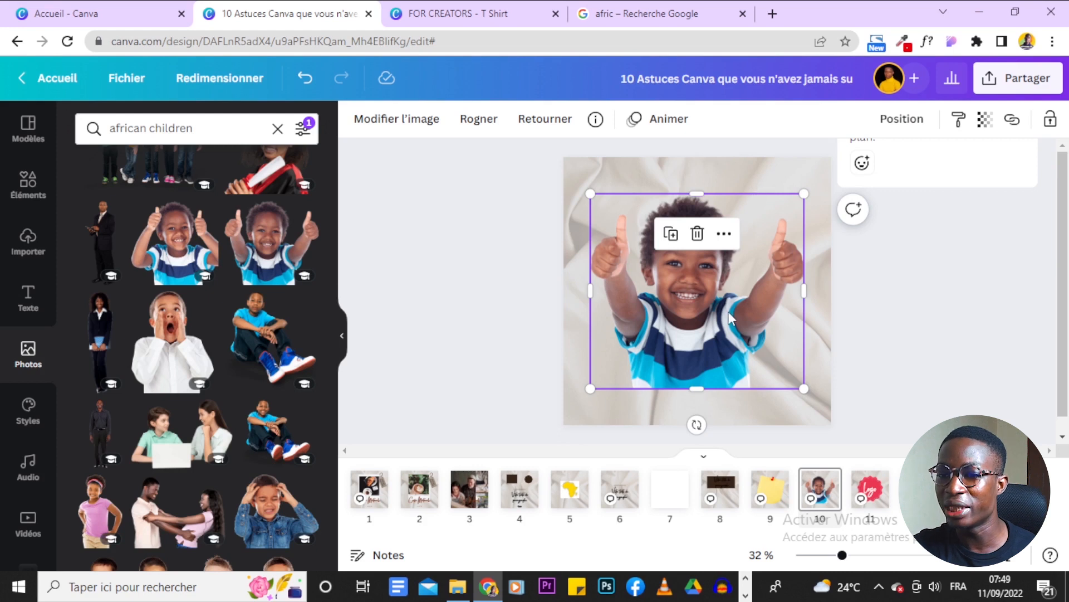
{"action": "scroll", "coordinate": [236, 354], "scroll_direction": "down", "scroll_amount": 3}
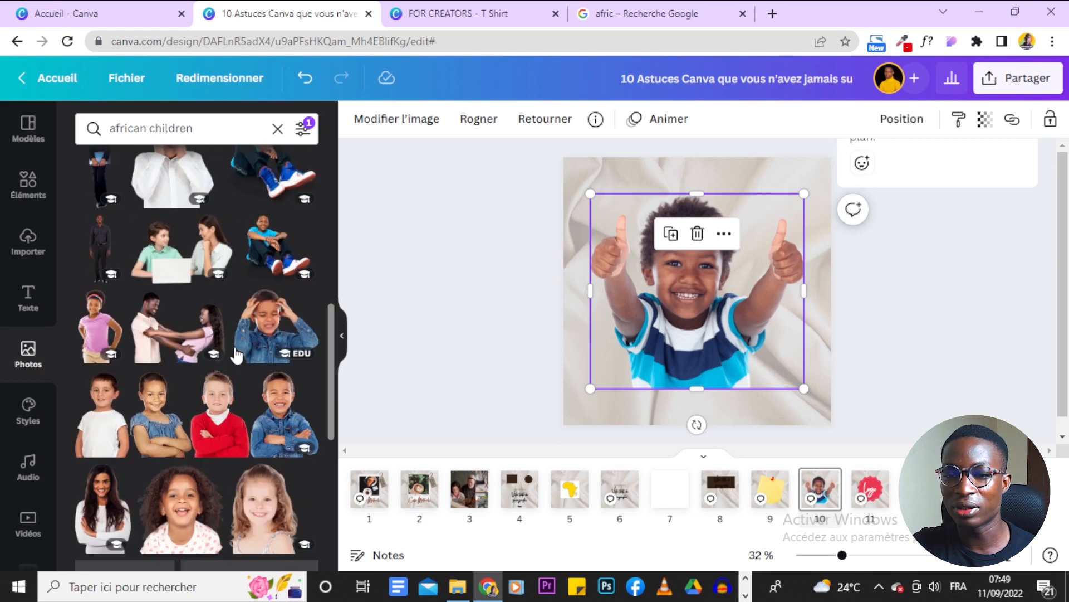
{"action": "scroll", "coordinate": [237, 354], "scroll_direction": "down", "scroll_amount": 6}
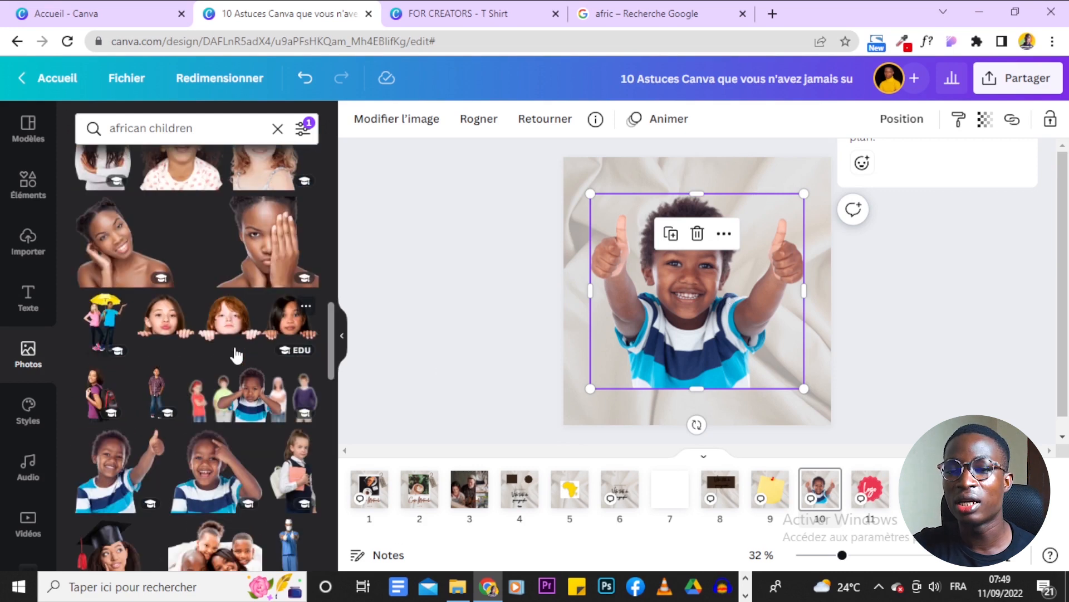
{"action": "scroll", "coordinate": [237, 354], "scroll_direction": "down", "scroll_amount": 4}
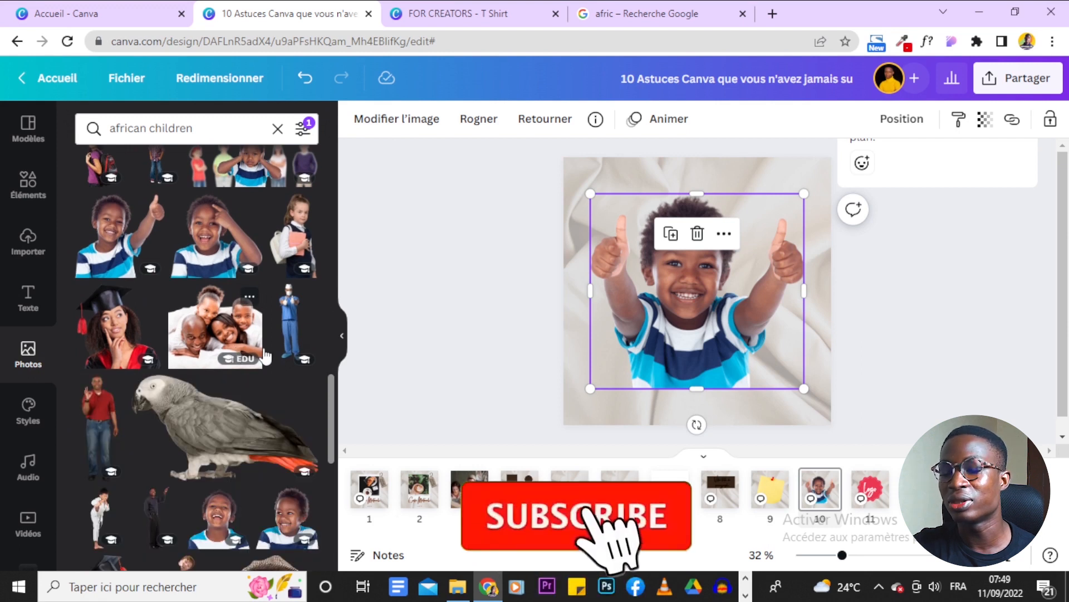